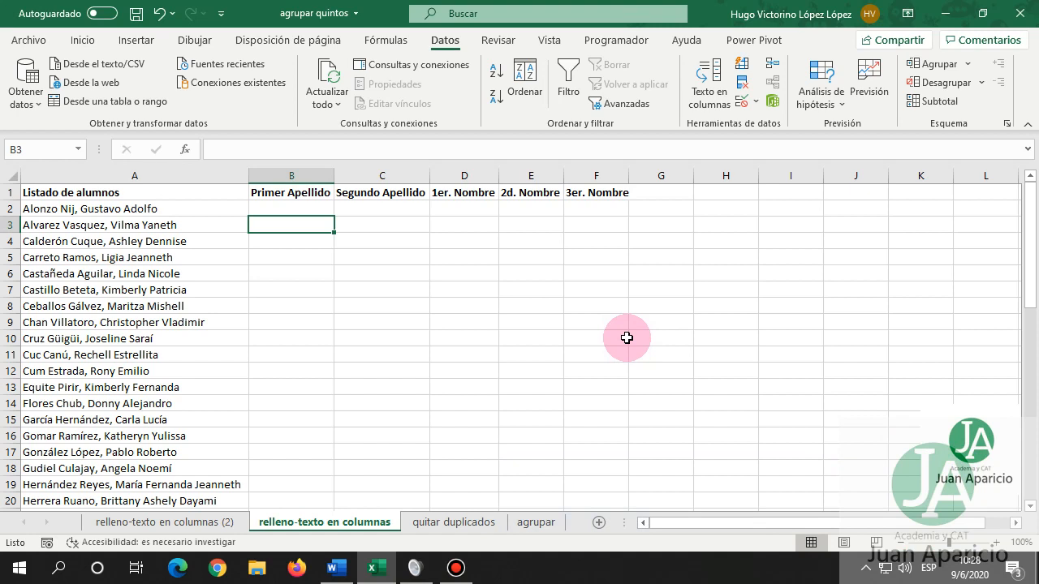
Select the student full names in column A from A2 down to A48.
left_click(284, 208)
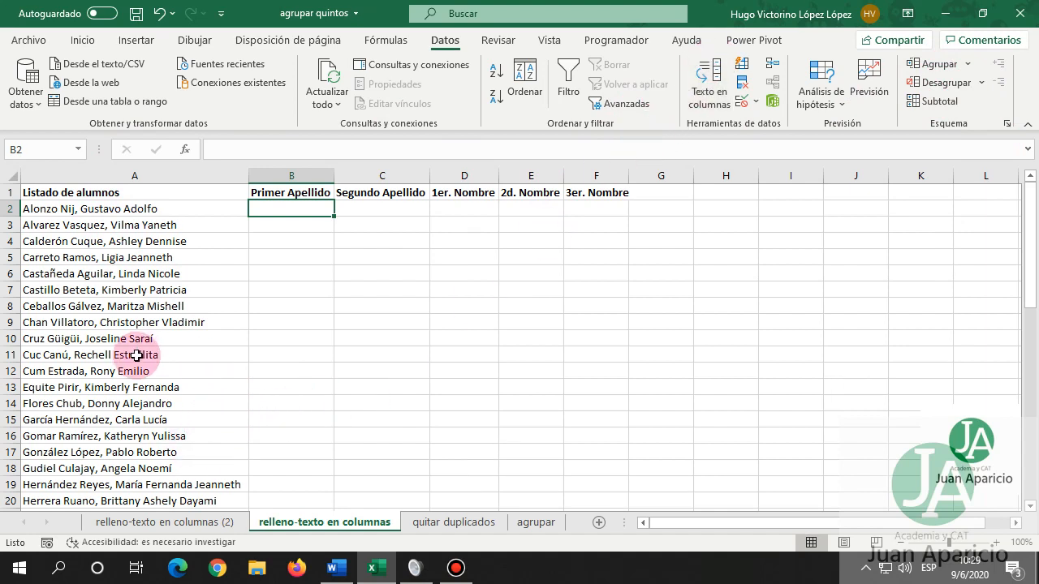
left_click(112, 208)
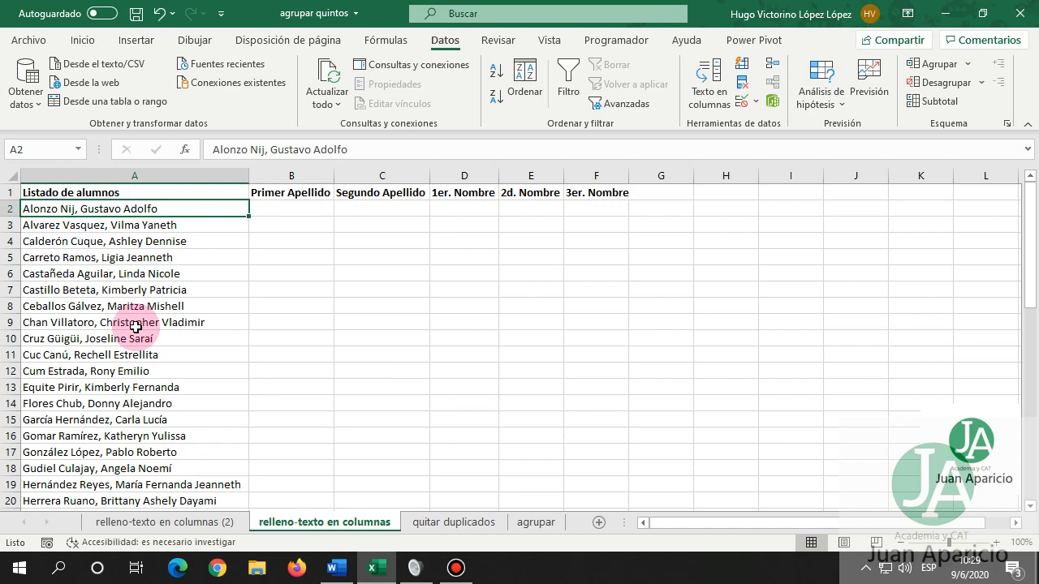
key("ctrl+shift+Down")
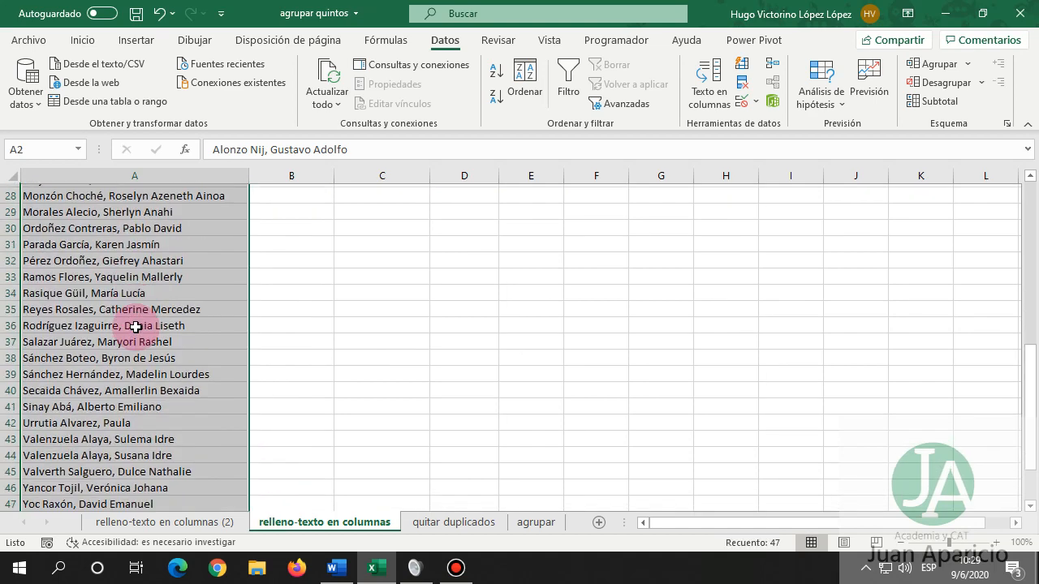
scroll(141, 335, "up", 9)
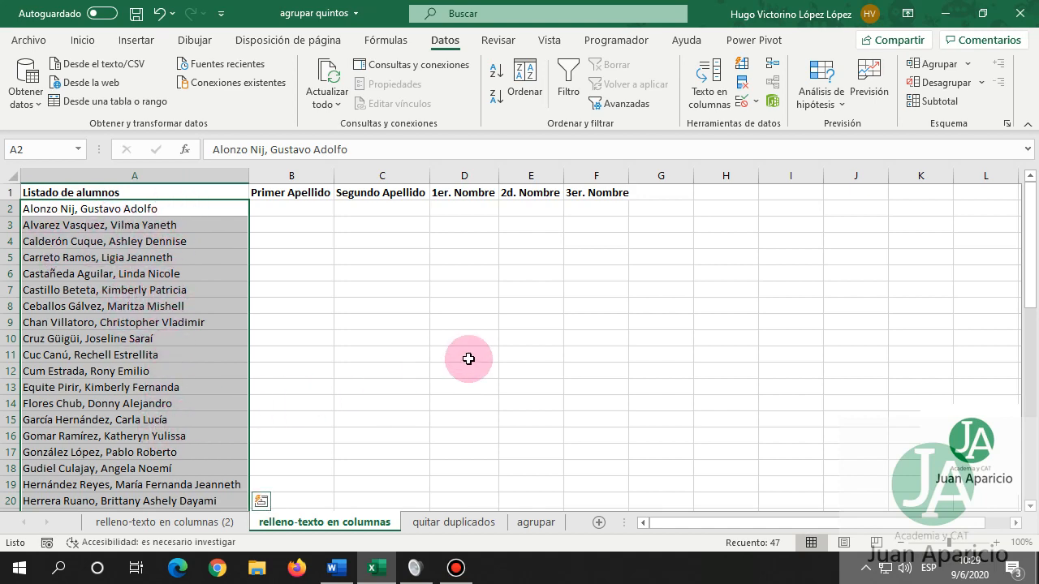
Start Texto en columnas on the selected names with Delimitados and advance to the separator options.
left_click(714, 81)
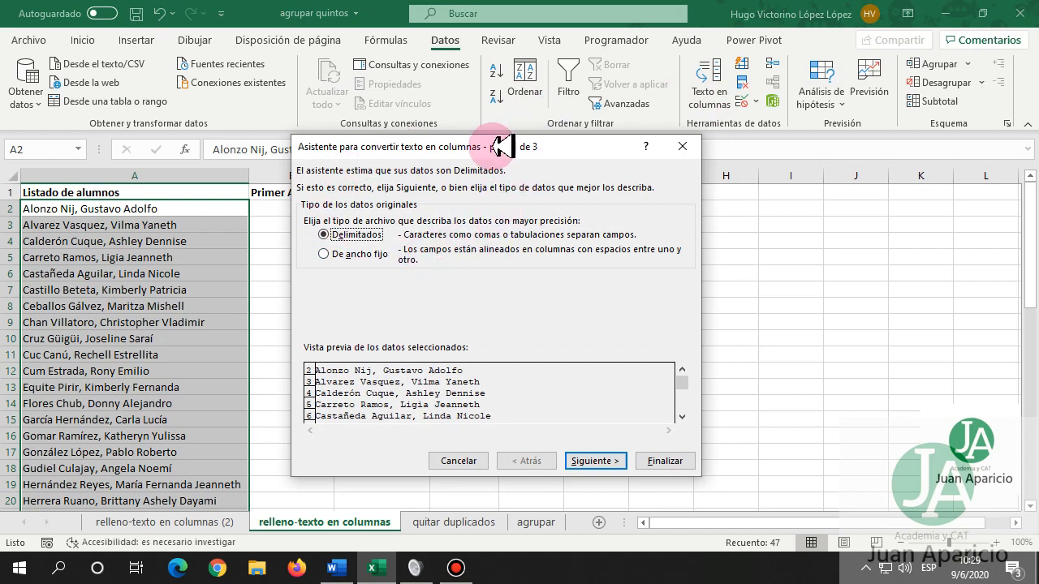
mouse_move(473, 145)
left_mouse_down()
mouse_move(515, 144)
mouse_move(462, 157)
left_mouse_up()
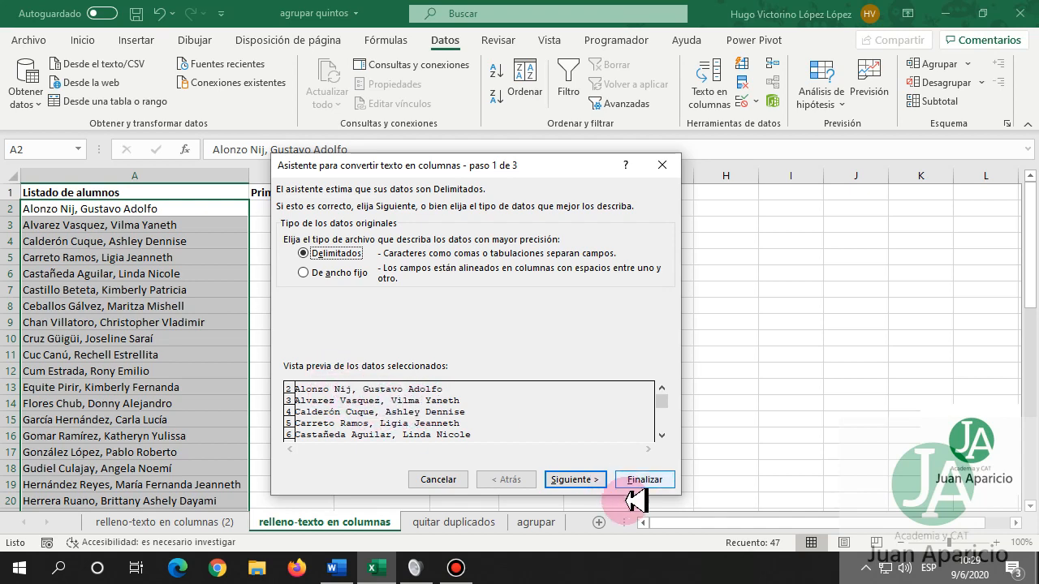
left_click(578, 480)
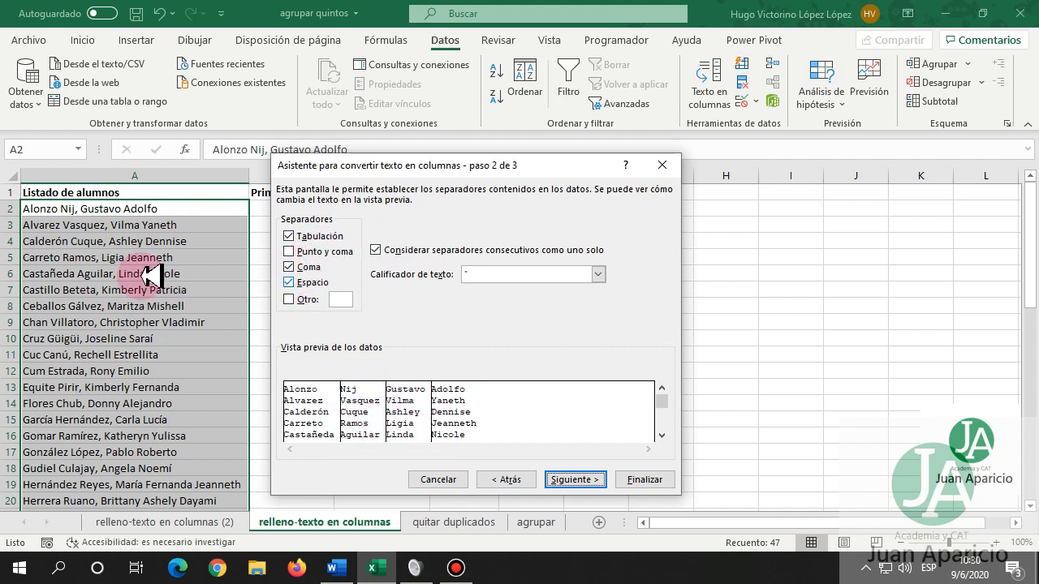
Split the names using comma and space separators with General format and finish the wizard.
left_click(292, 282)
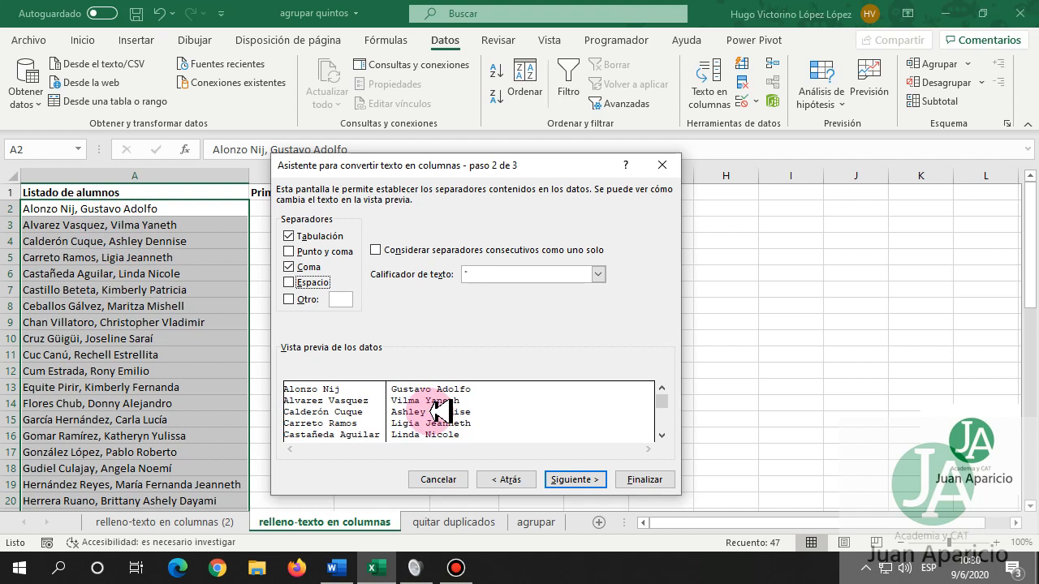
left_click(289, 282)
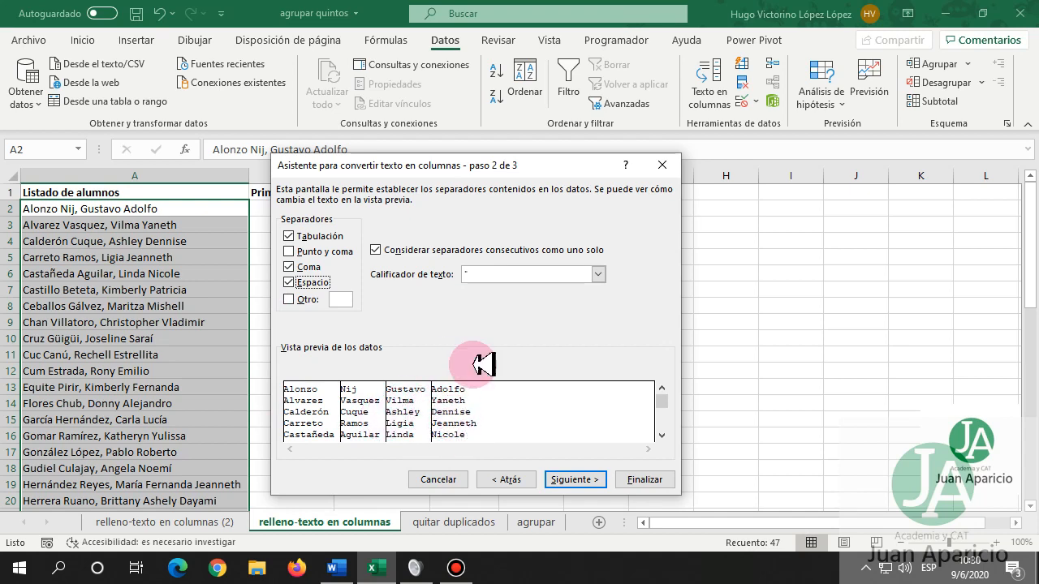
left_click_drag(475, 165, 311, 215)
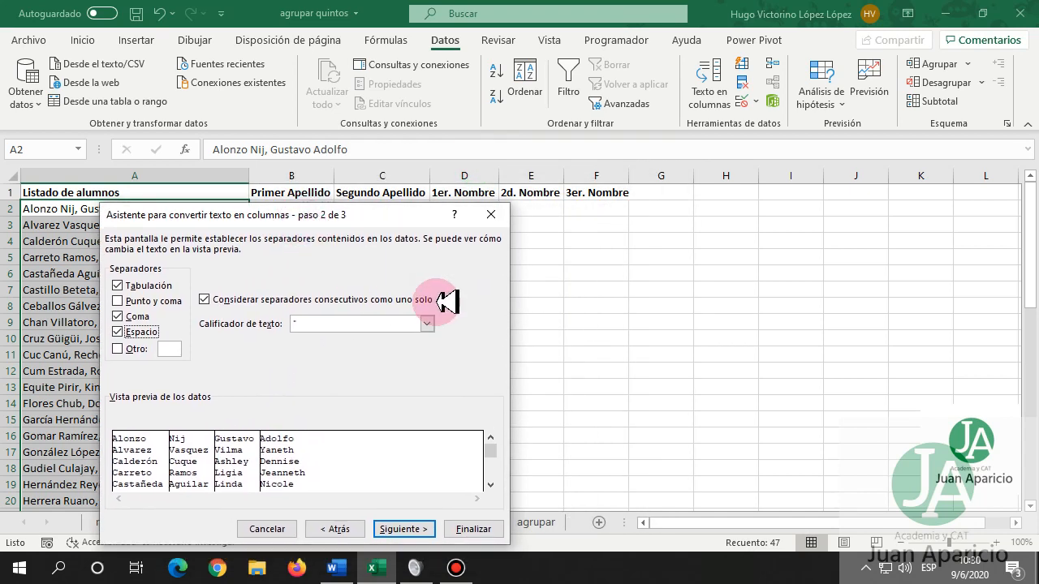
left_click_drag(244, 215, 393, 176)
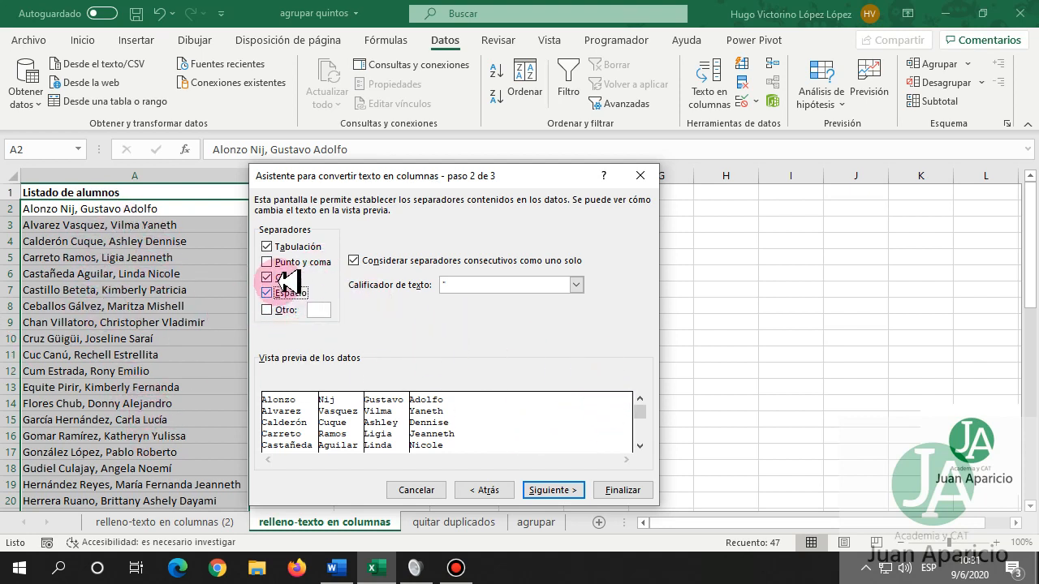
left_click(558, 491)
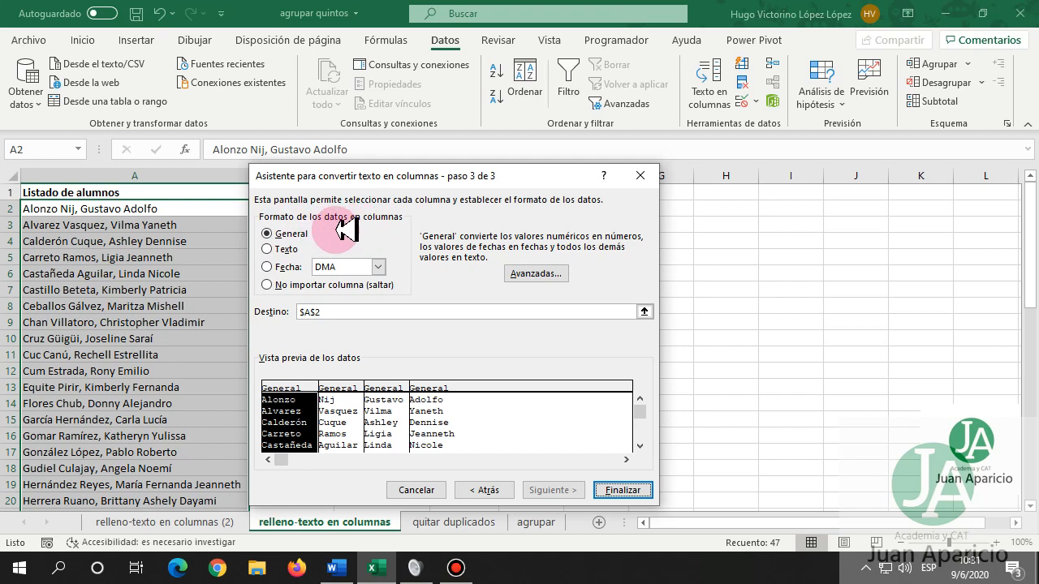
left_click(625, 490)
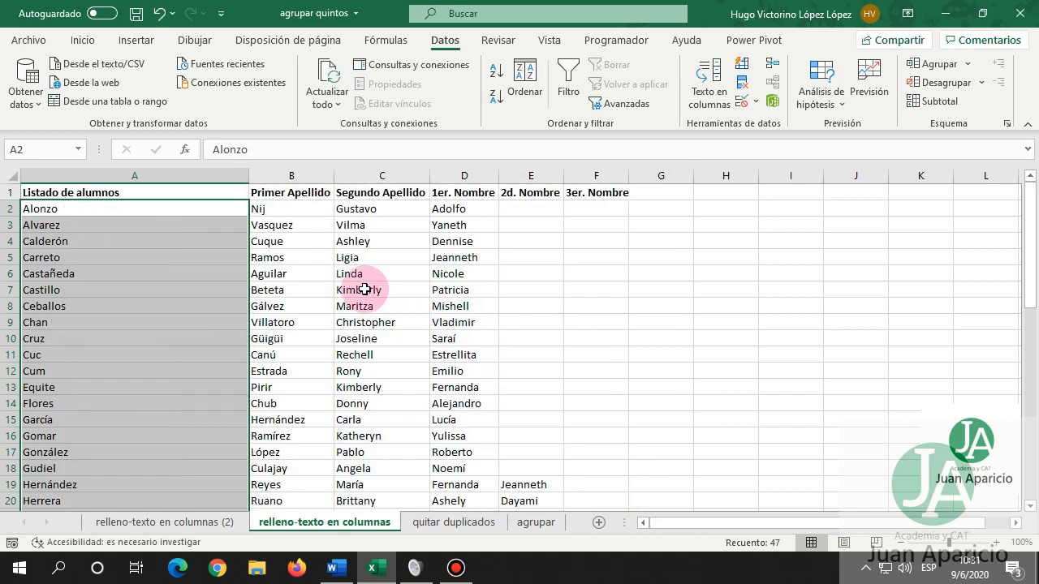
Move the five name headers from B1:F1 one column left to A1:E1.
left_click(364, 290)
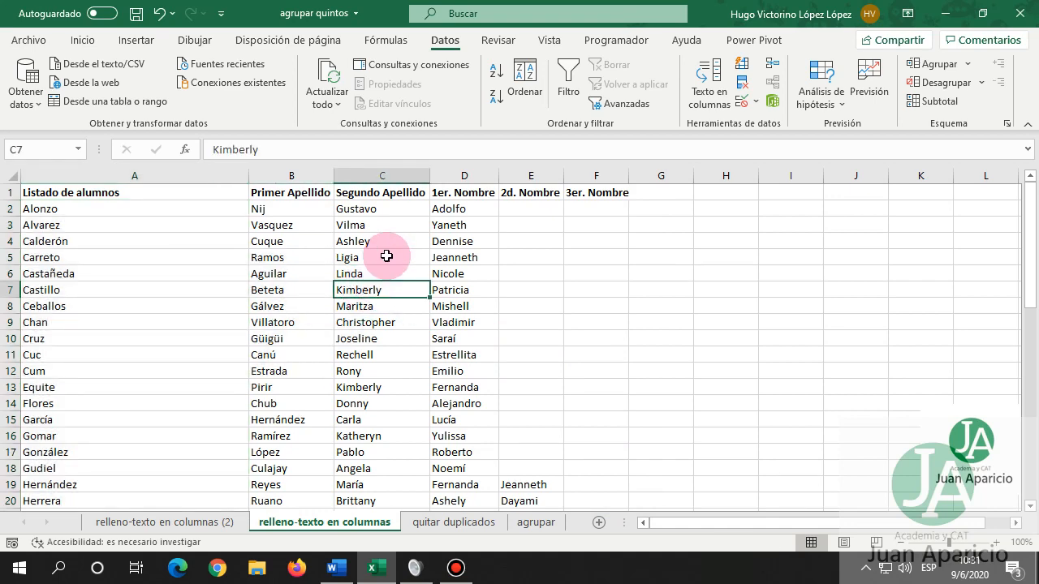
left_click(90, 194)
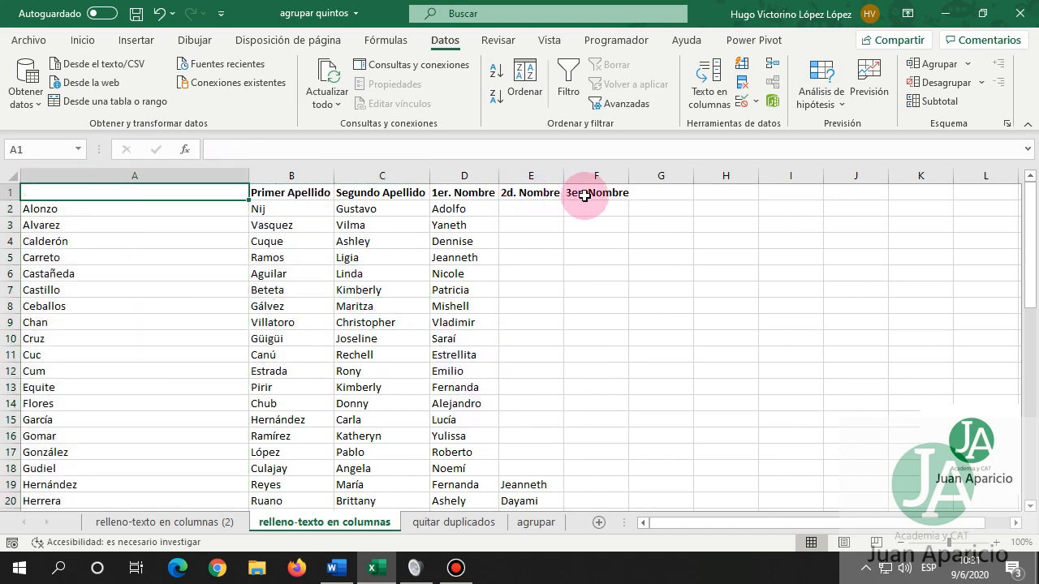
left_click_drag(596, 193, 183, 195)
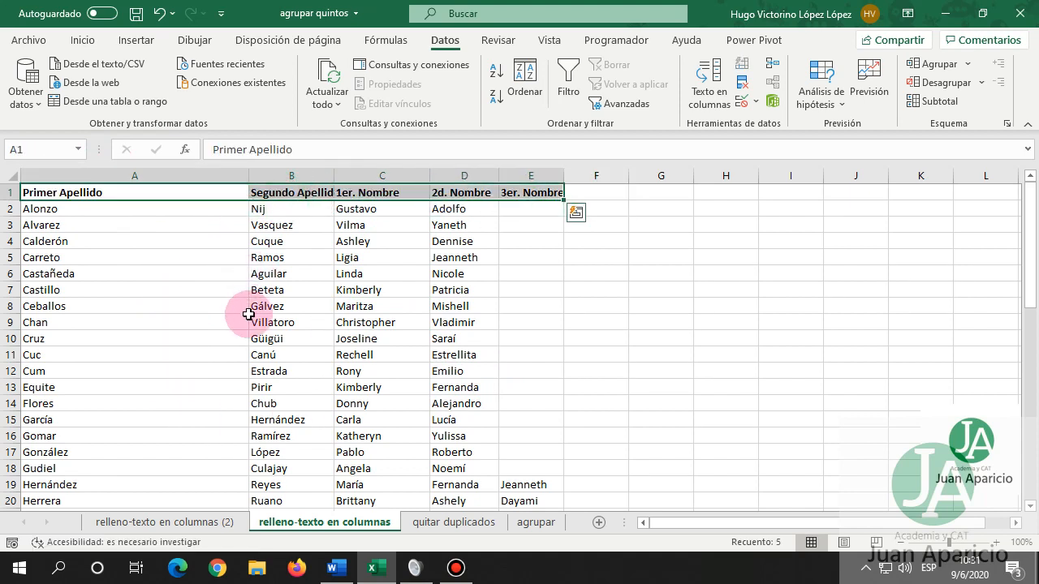
left_click(230, 290)
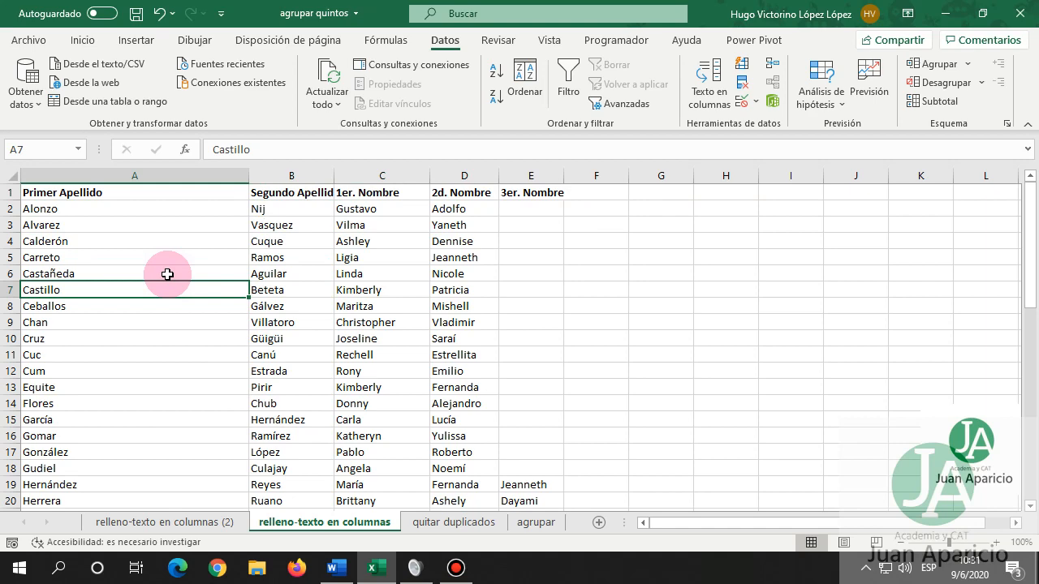
Autofit column A to its contents and review the split names further down the list.
double_click(249, 174)
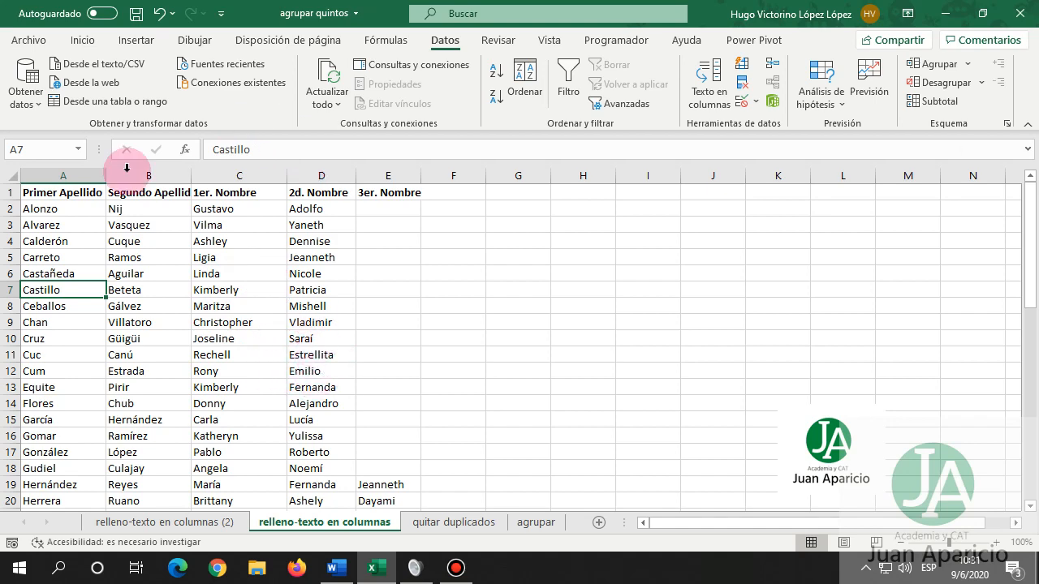
scroll(227, 342, "down", 1)
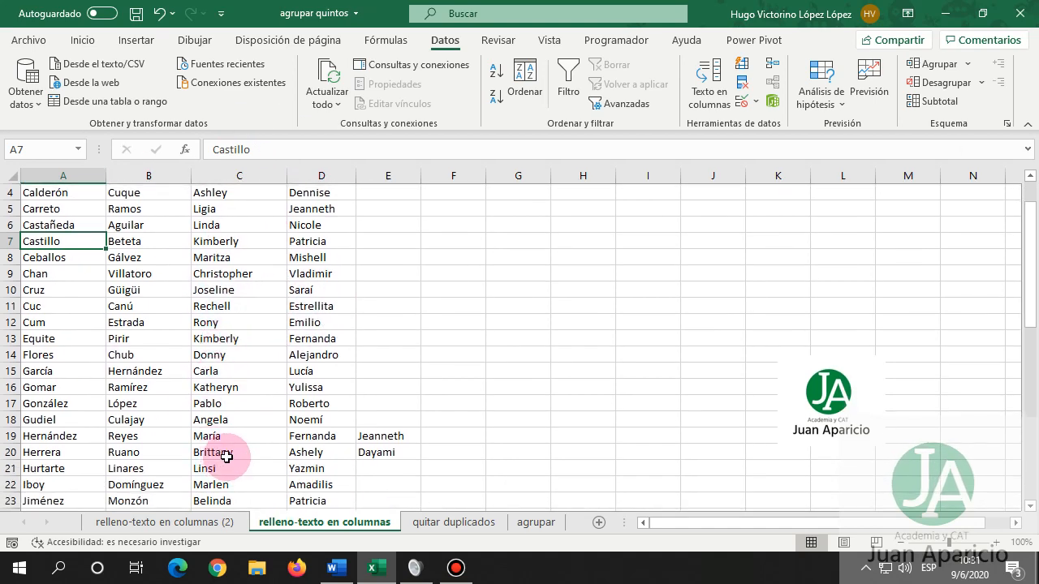
left_click_drag(70, 436, 371, 460)
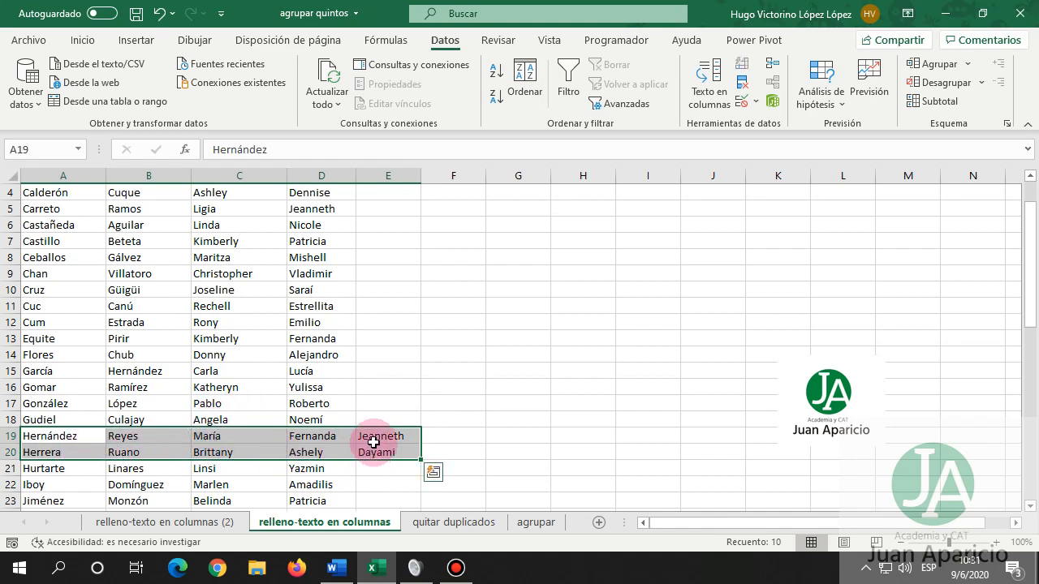
scroll(401, 382, "up", 1)
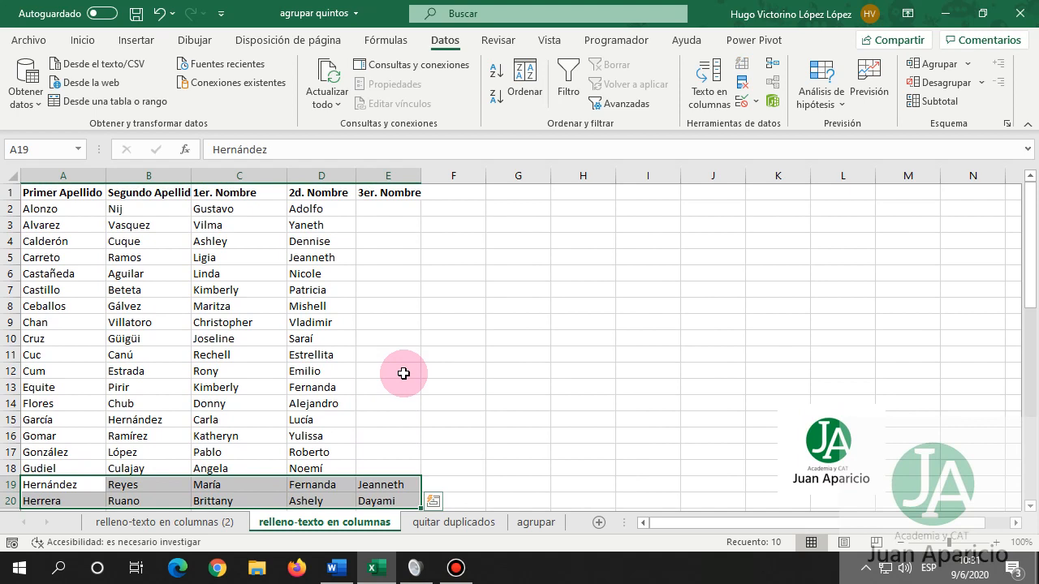
left_click(389, 322)
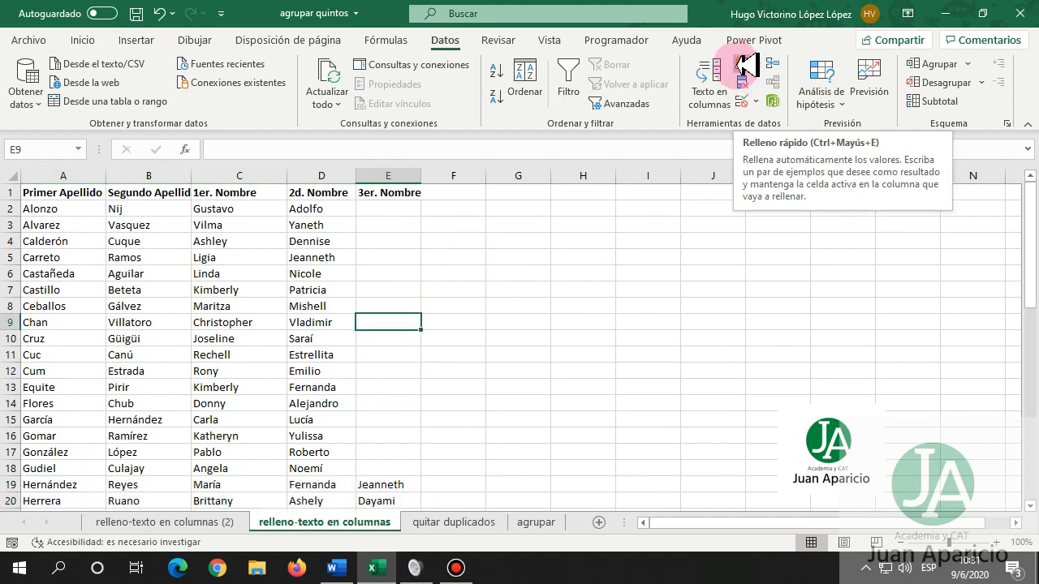
On 'relleno-texto en columnas (2)', enter the first student's two surnames and two given names in B2:E2 as examples.
left_click(211, 523)
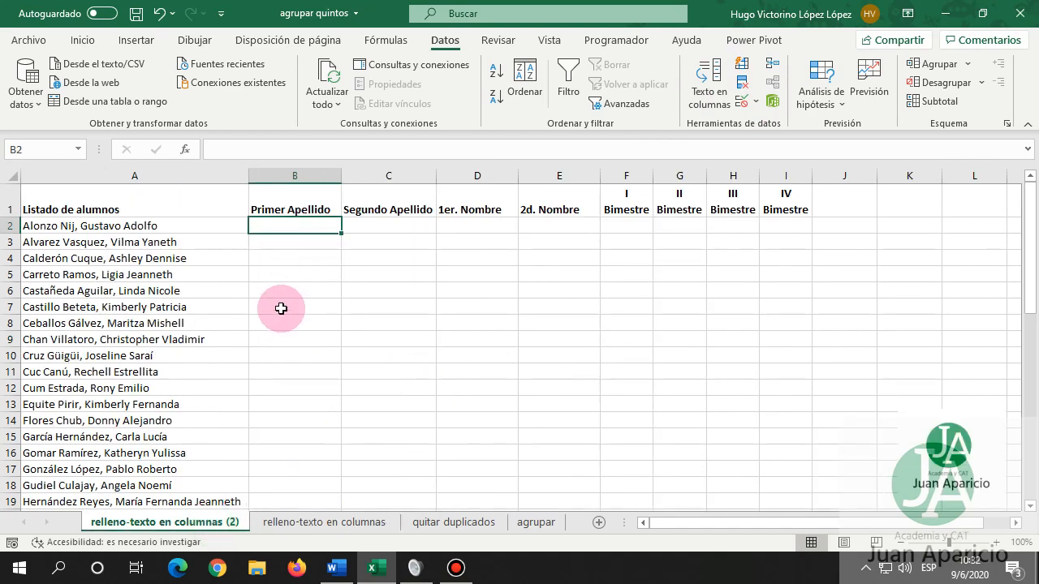
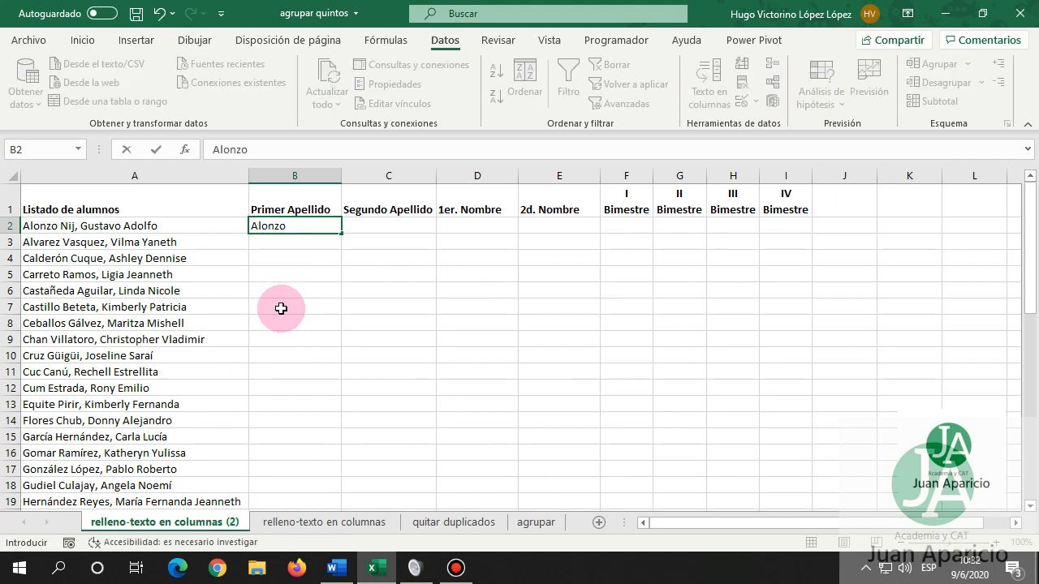
key("Tab")
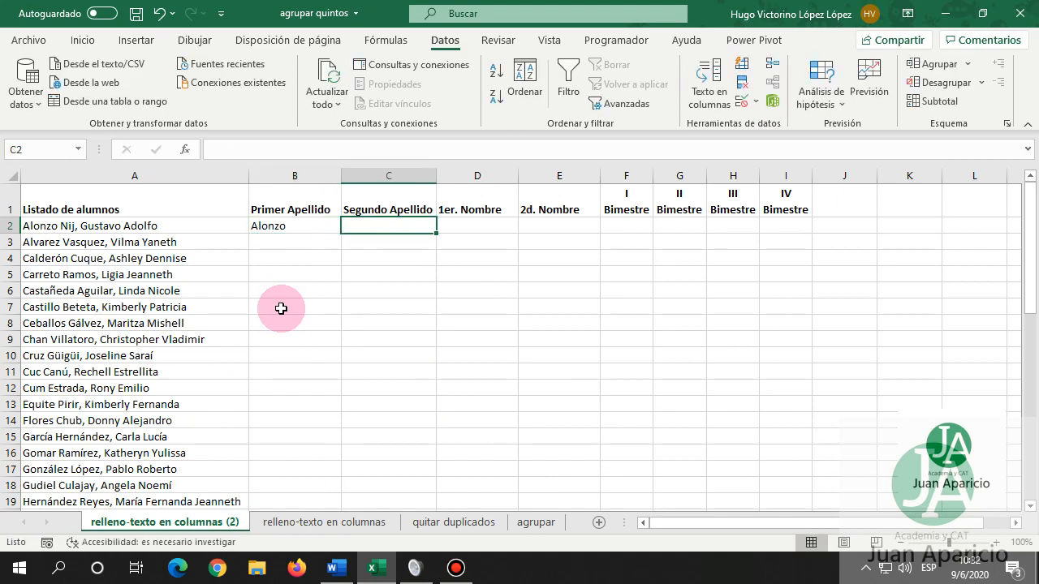
key("Tab")
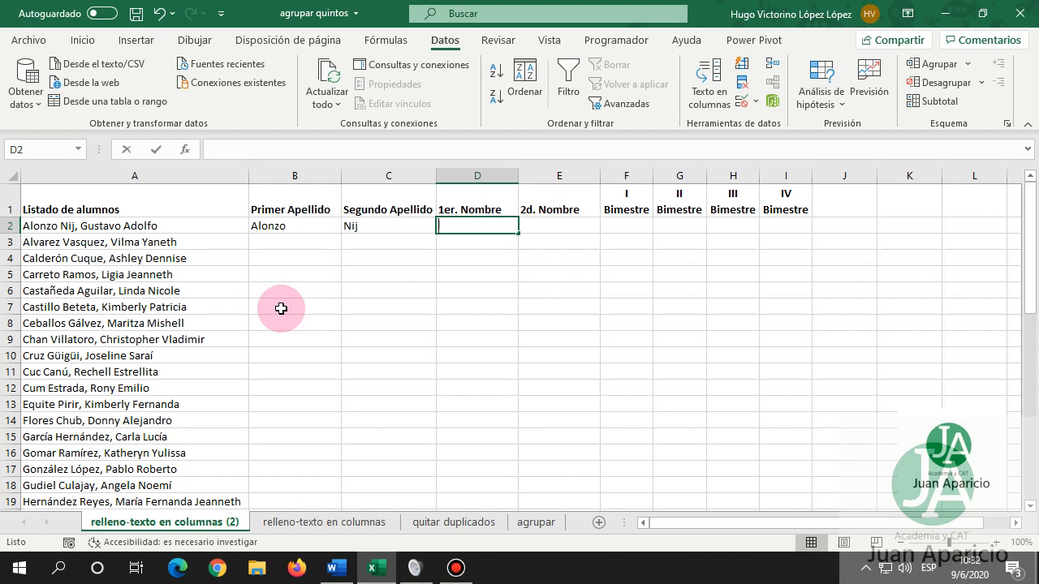
key("Tab")
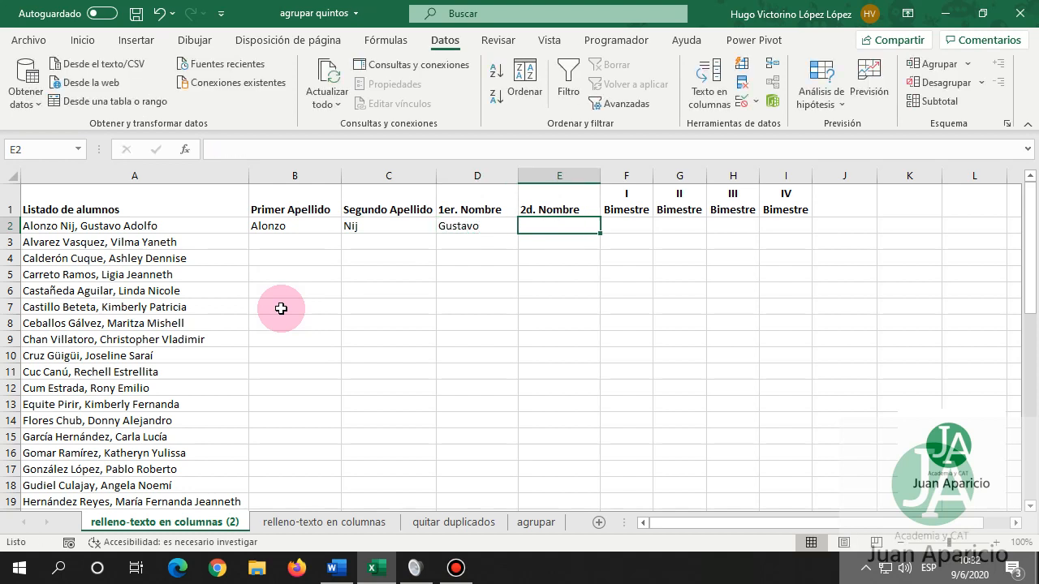
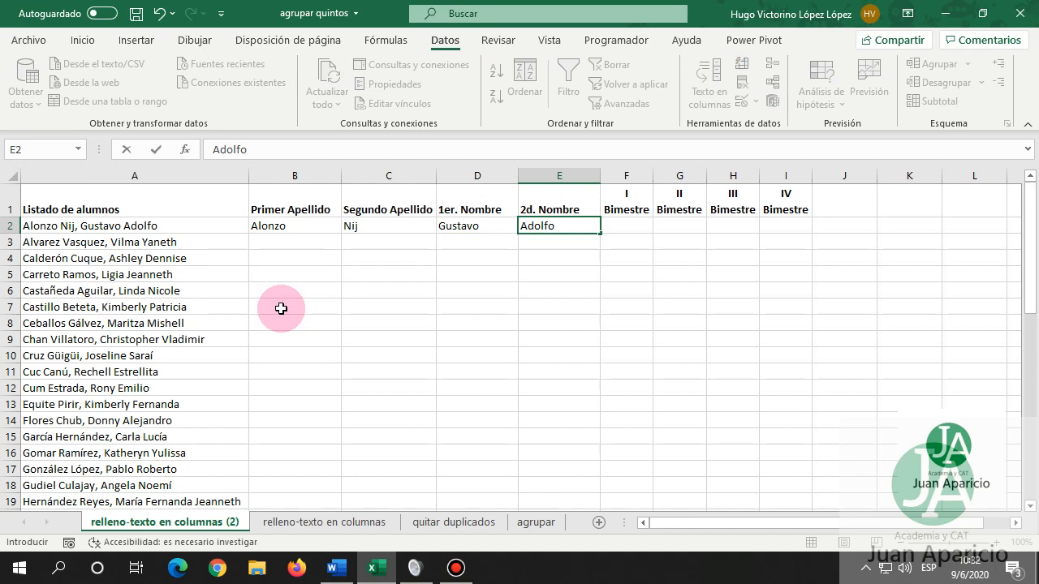
key("Return")
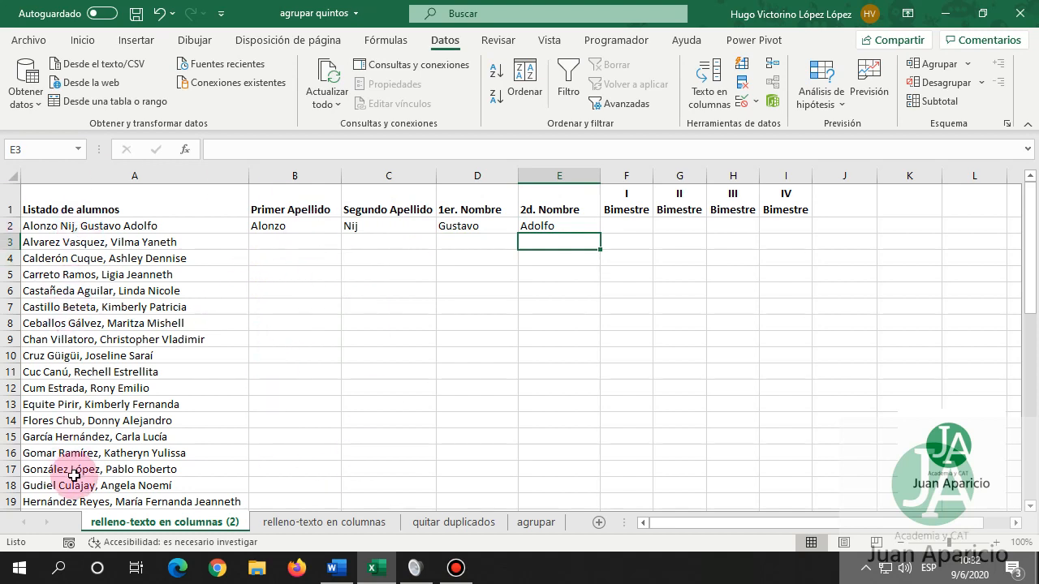
Flash Fill columns B and C with the first and second surnames down to row 48.
left_click(278, 233)
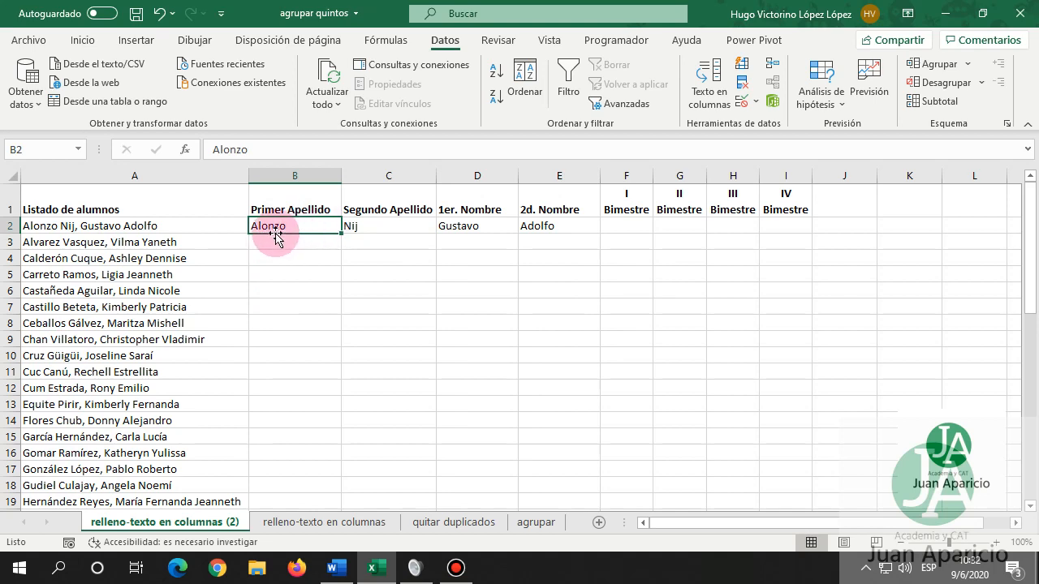
left_click_drag(276, 235, 316, 406)
scroll(327, 336, "up", 6)
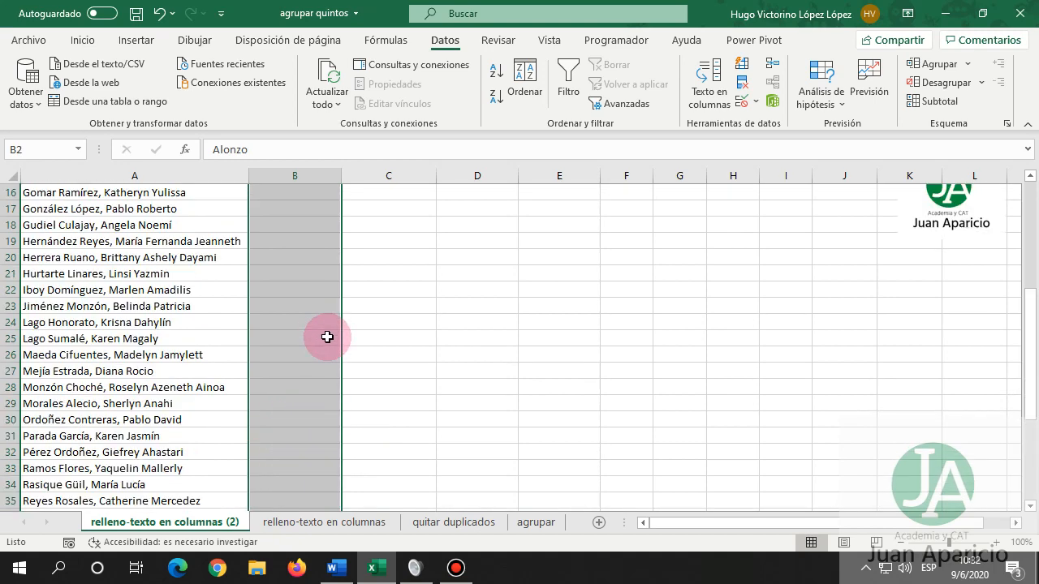
scroll(327, 337, "up", 5)
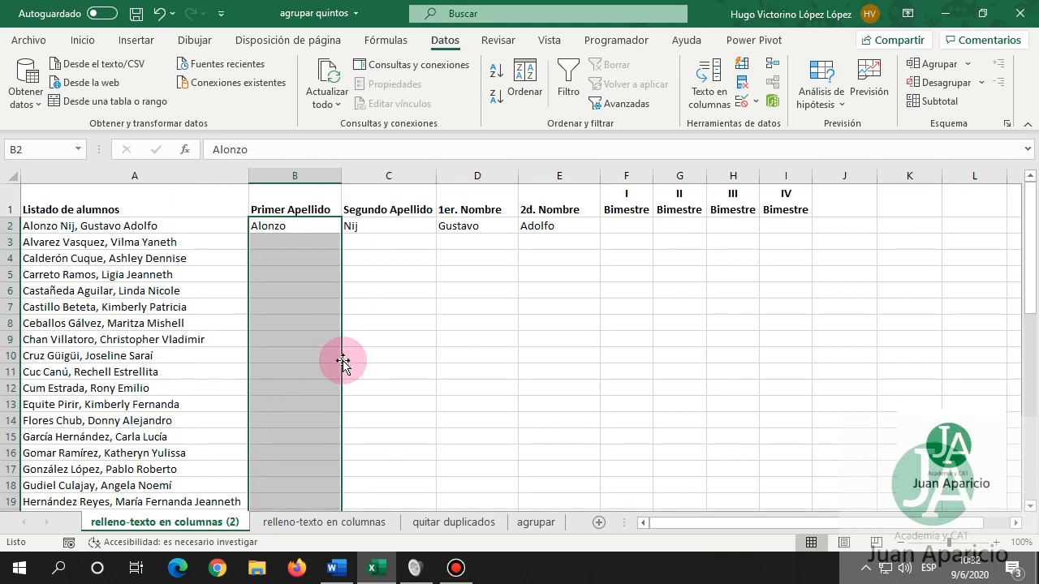
left_click(744, 65)
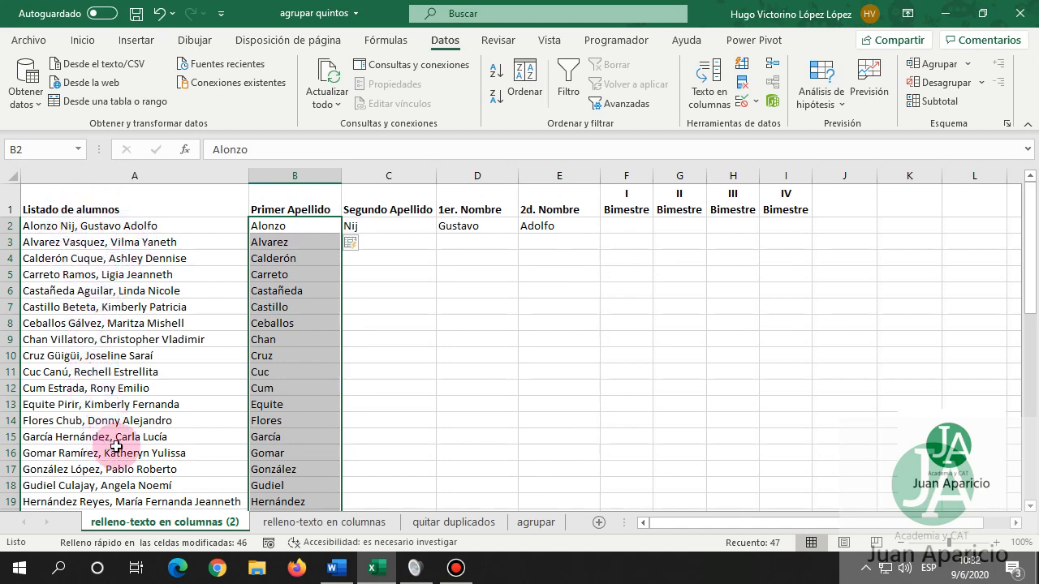
left_click_drag(388, 228, 367, 484)
scroll(383, 420, "up", 10)
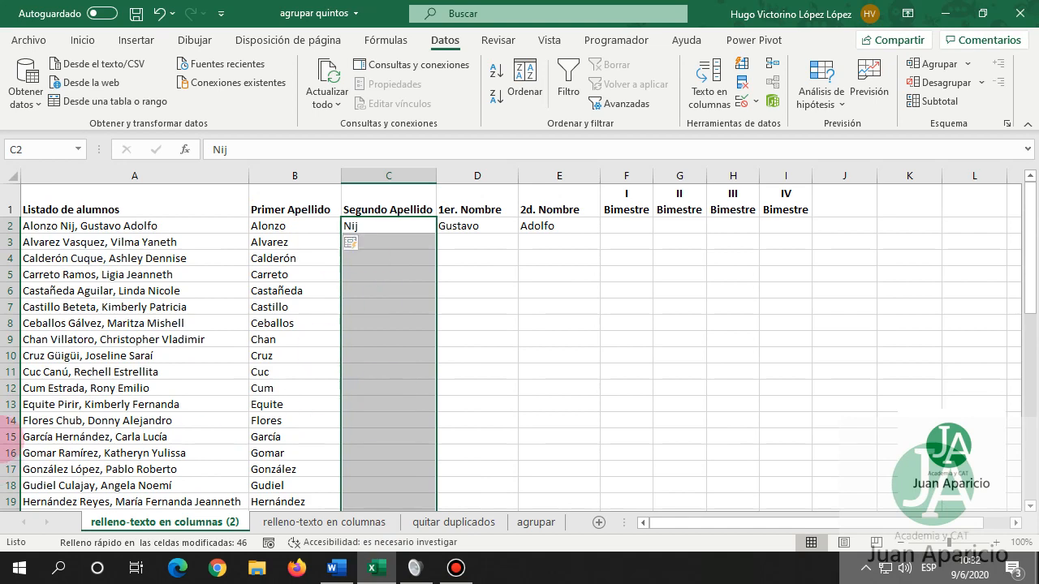
left_click(741, 64)
Flash Fill columns D and E with the given names, then switch to 'relleno-texto en columnas'.
left_click_drag(477, 226, 446, 482)
scroll(656, 325, "up", 10)
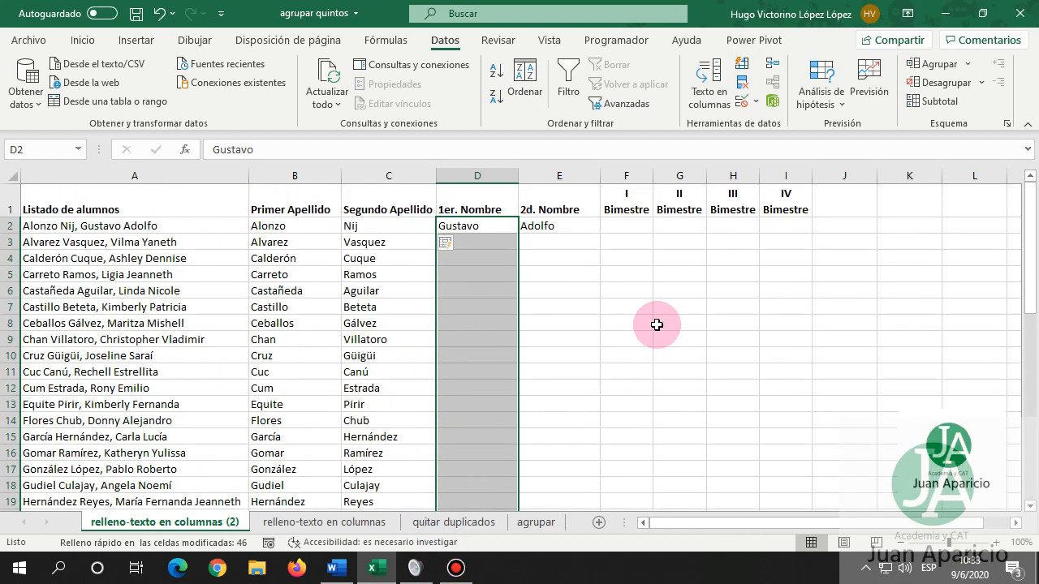
left_click(747, 66)
left_click_drag(558, 227, 553, 475)
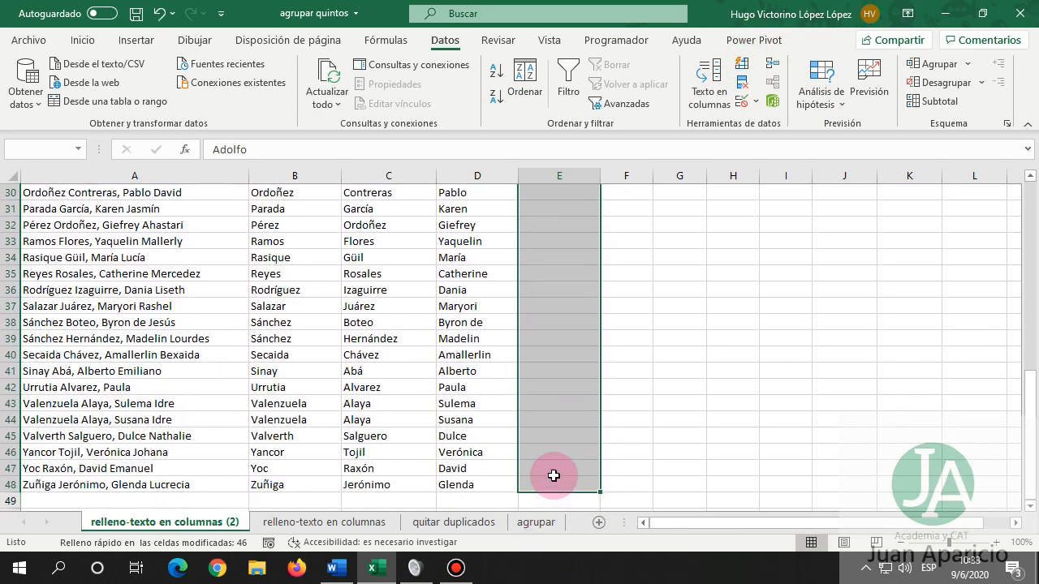
left_click(742, 64)
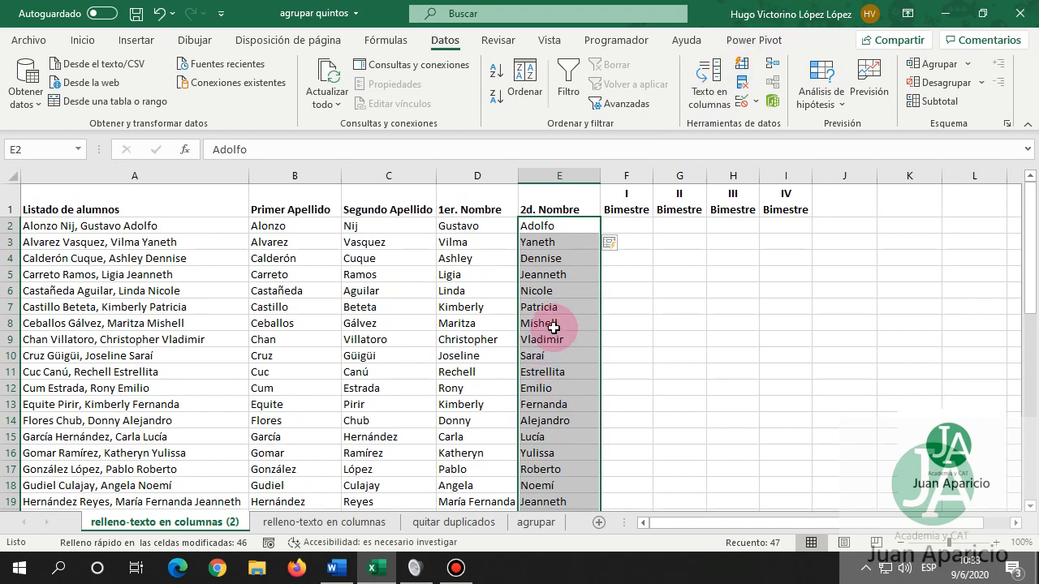
scroll(560, 323, "down", 2)
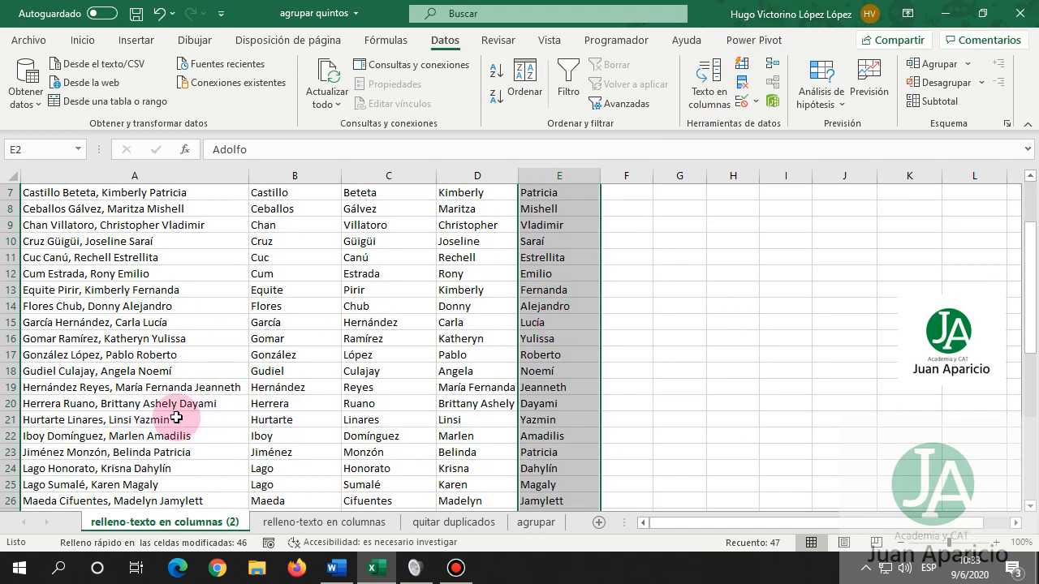
left_click(316, 522)
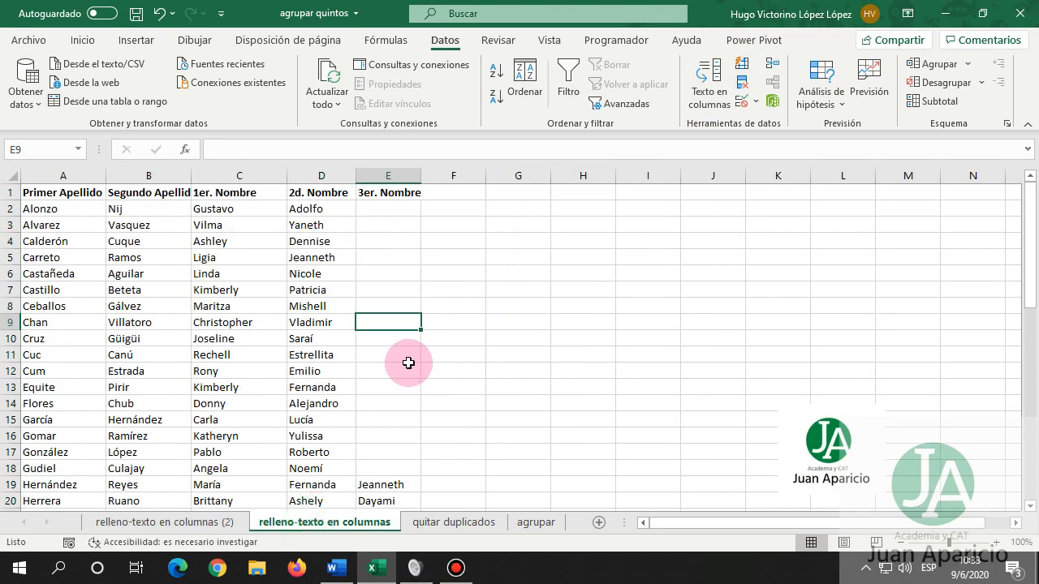
Return to 'relleno-texto en columnas (2)' and inspect the split names in B19:E20.
scroll(394, 268, "down", 1)
left_click(227, 523)
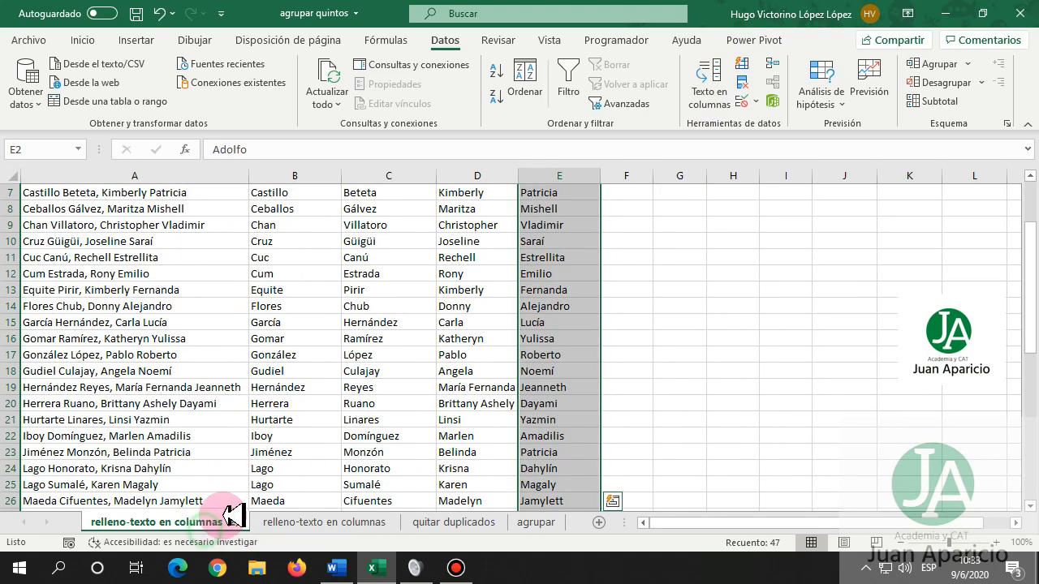
left_click_drag(267, 388, 560, 396)
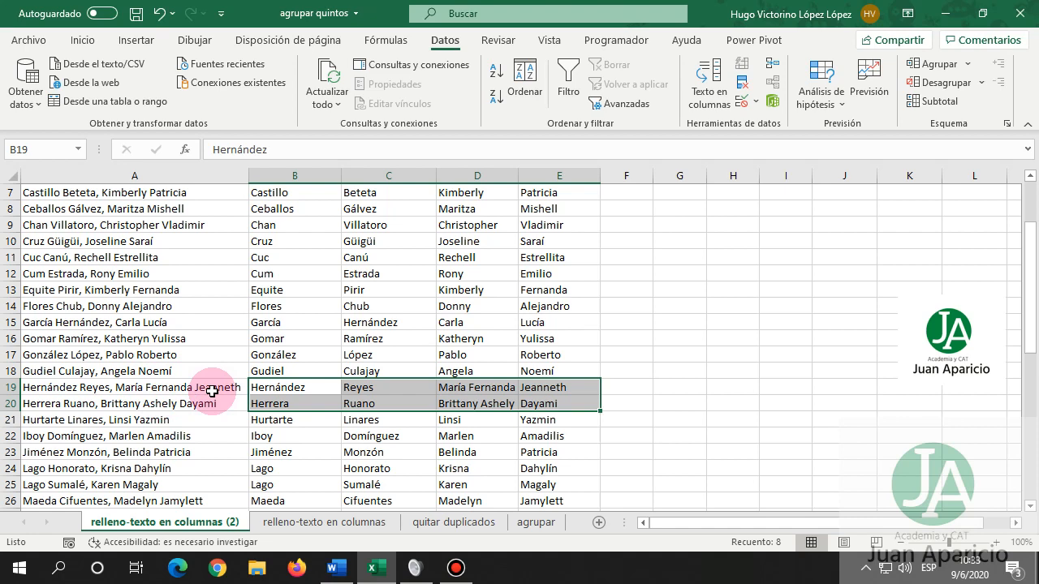
left_click(559, 390)
left_click(549, 403)
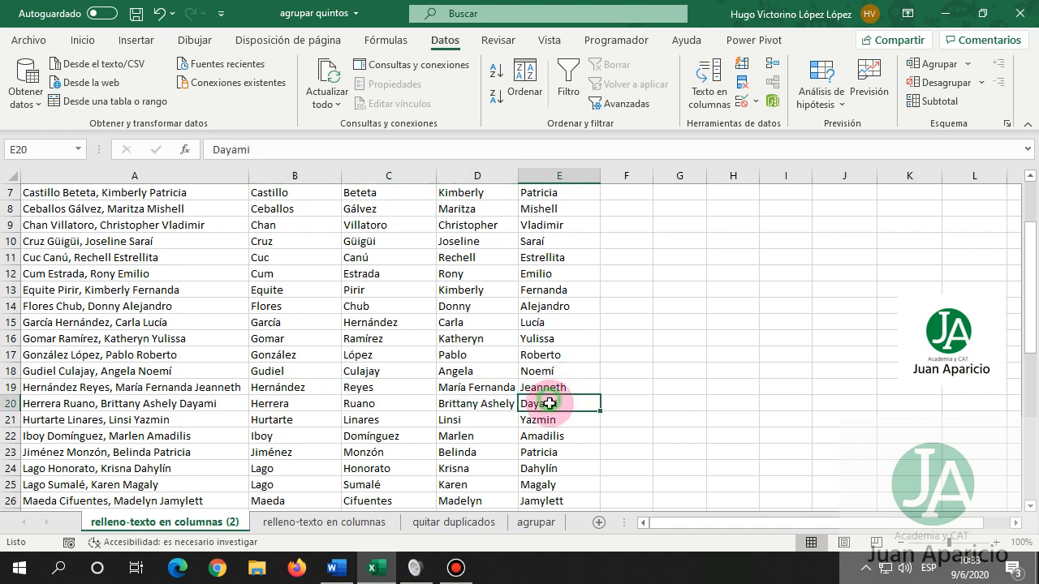
left_click(559, 389)
left_click(552, 403)
left_click(558, 388)
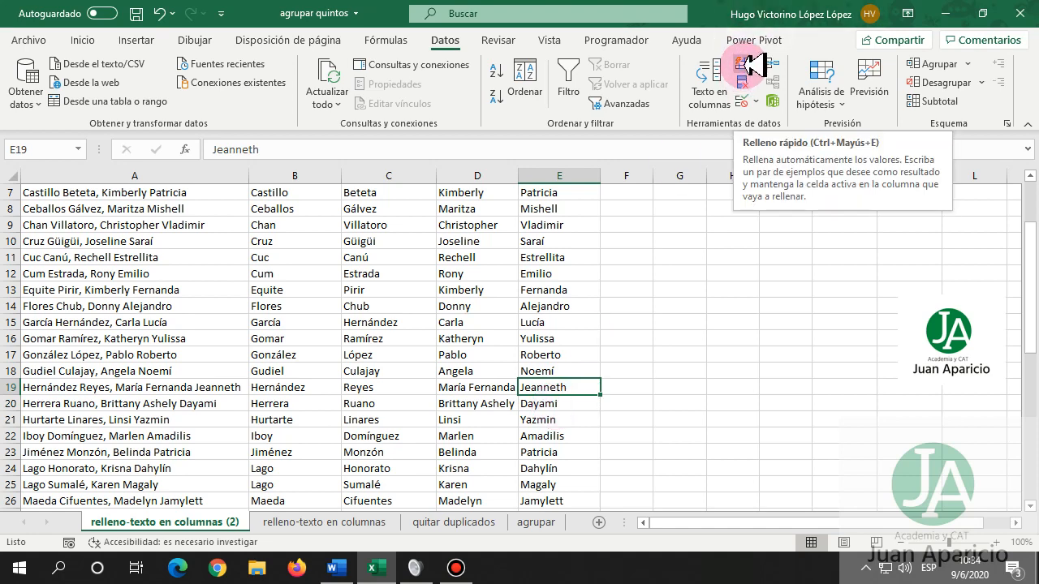
scroll(566, 314, "up", 2)
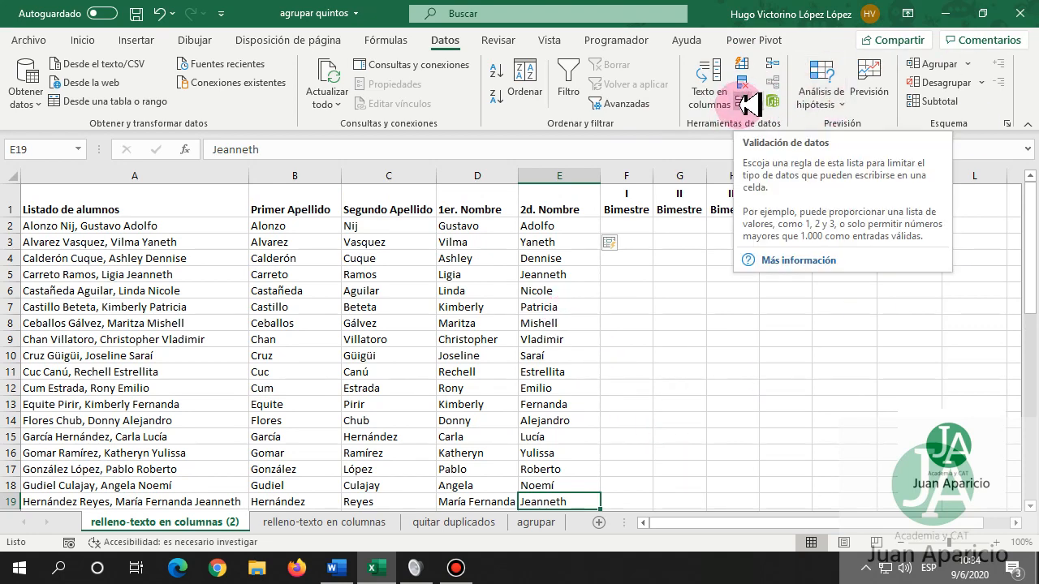
Hide the full-name column A.
left_click(143, 174)
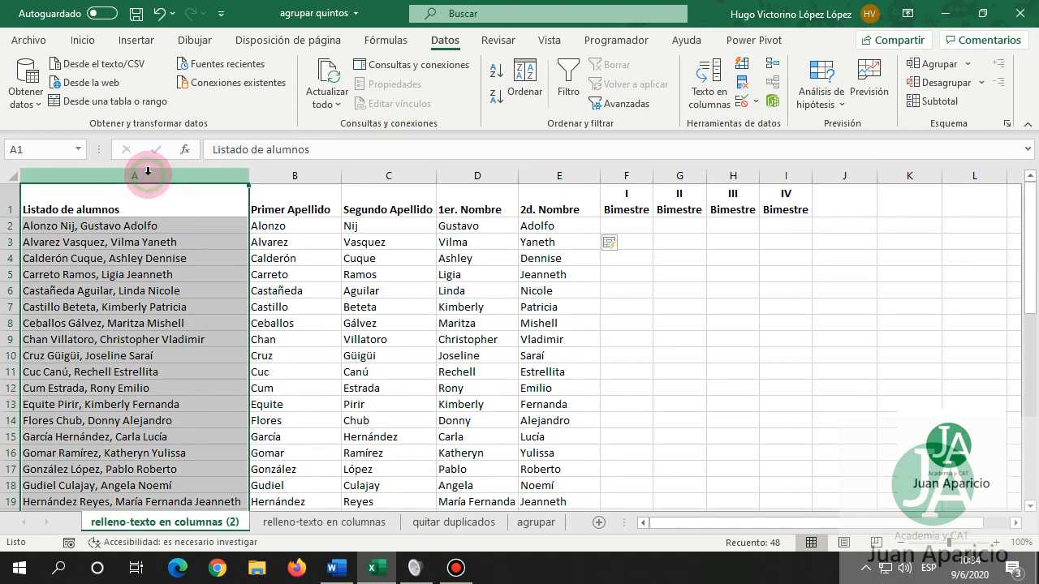
right_click(220, 174)
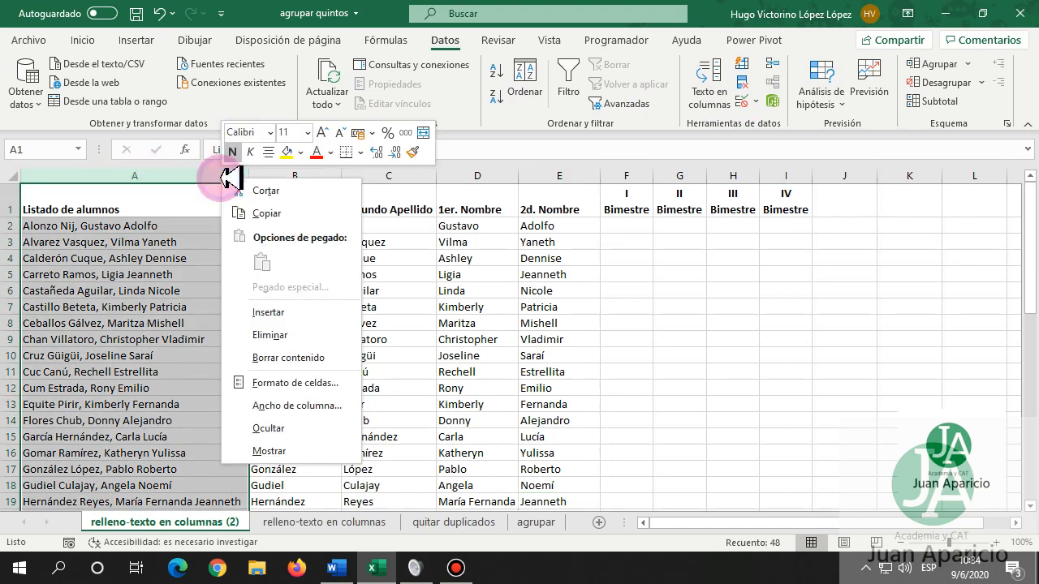
left_click(267, 429)
Insert a narrow empty column before Primer Apellido with the heading Código in B1.
left_click(56, 176)
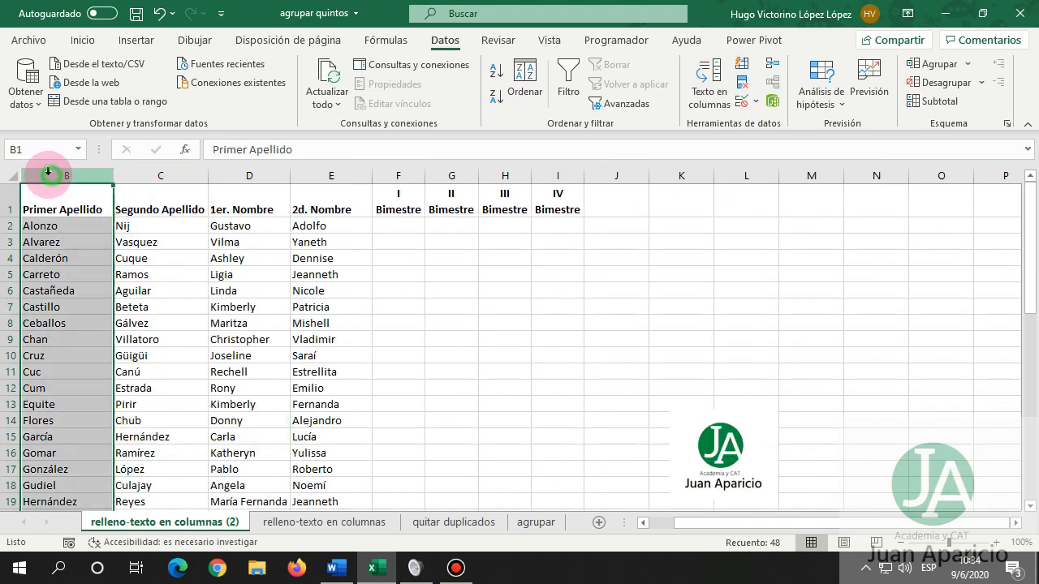
key("ctrl+plus")
left_click(134, 244)
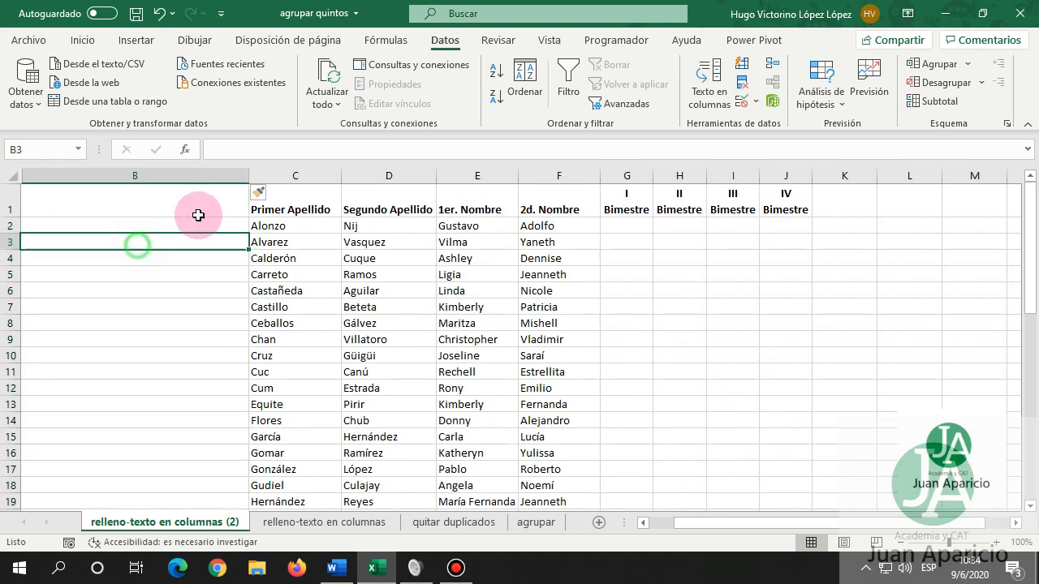
left_click_drag(253, 176, 85, 179)
left_click(55, 203)
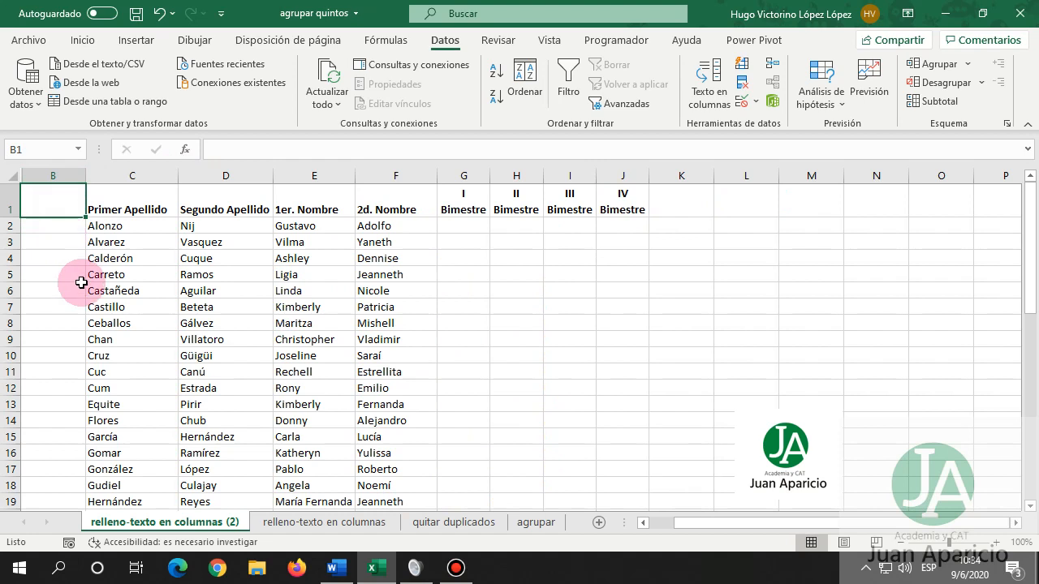
type("Códi")
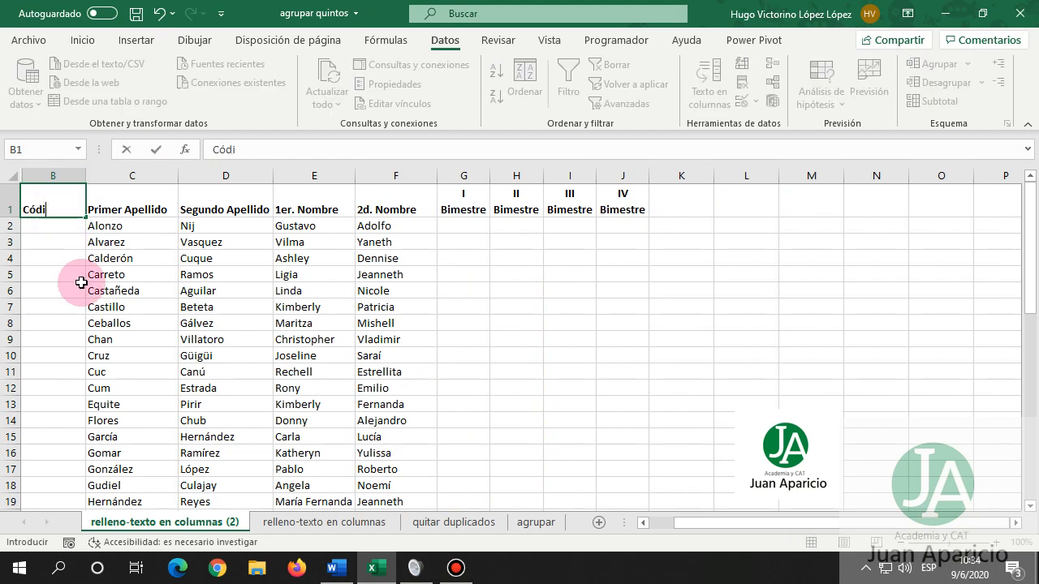
type("go")
key("Tab")
key("Tab")
key("Tab")
key("Tab")
key("Tab")
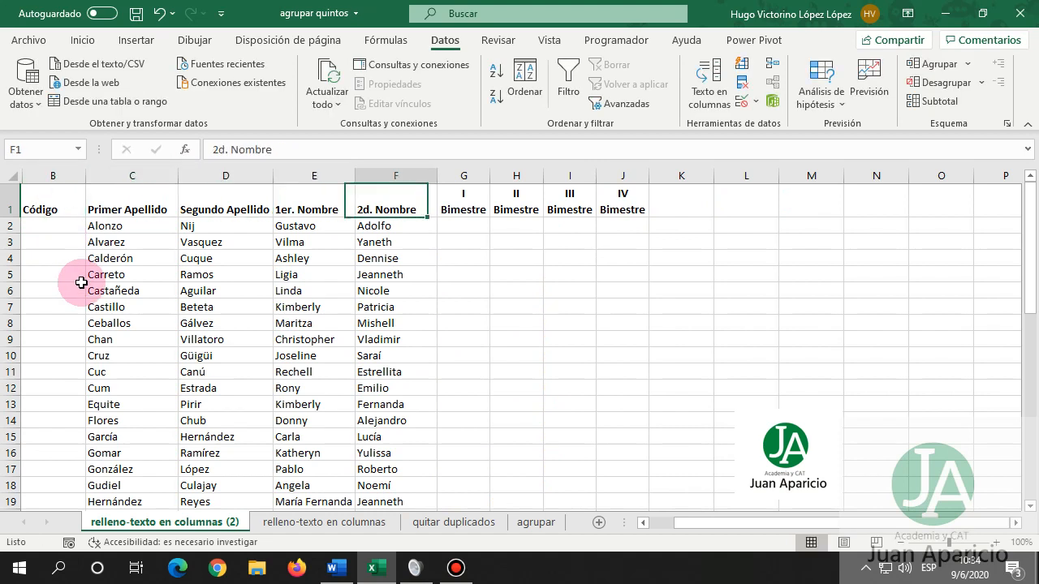
key("Down")
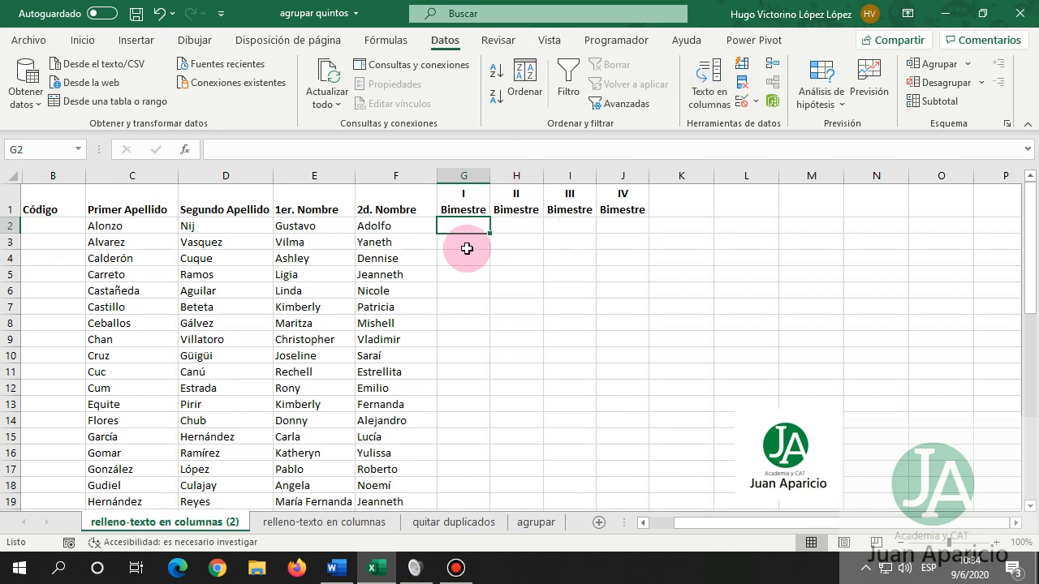
Select the Bimestre grade range G2:J48 and open the Validación de datos options.
left_click_drag(468, 225, 605, 485)
scroll(596, 397, "up", 3)
scroll(597, 398, "up", 7)
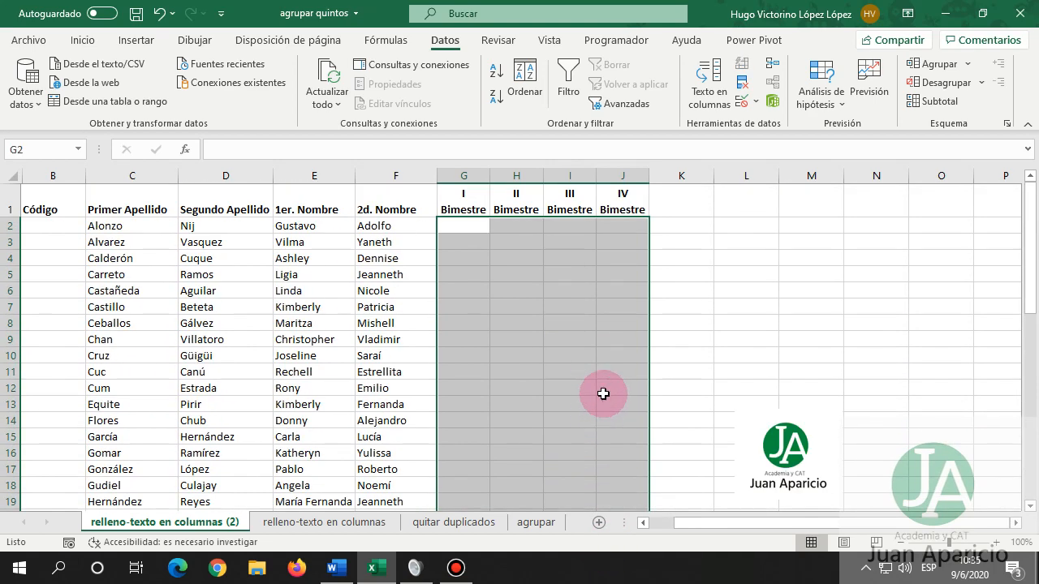
left_click(754, 101)
Allow only whole numbers between 50 and 100 in the grade cells, then go to the input-message page.
left_click(792, 123)
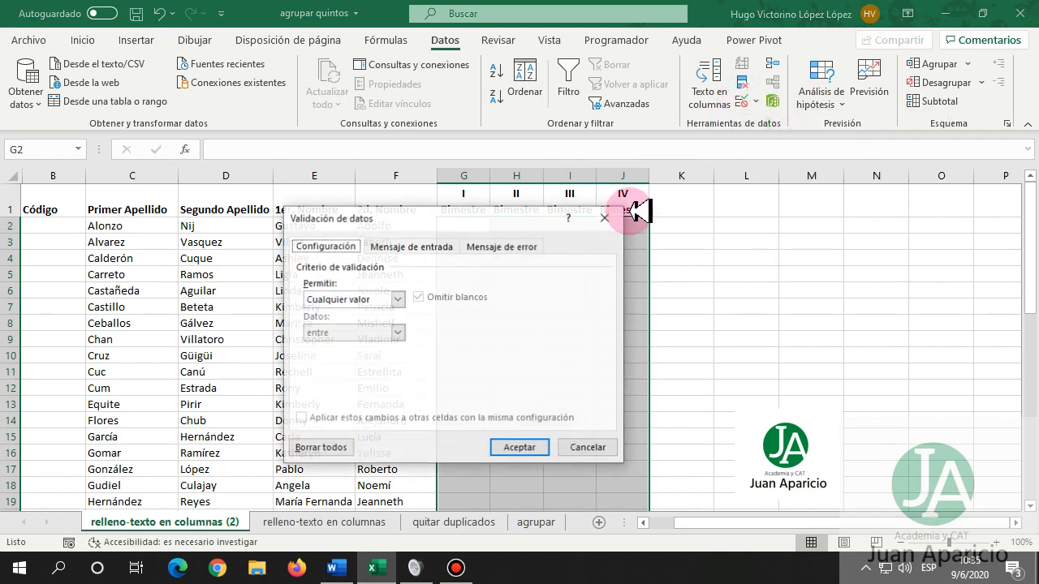
left_click_drag(441, 215, 816, 190)
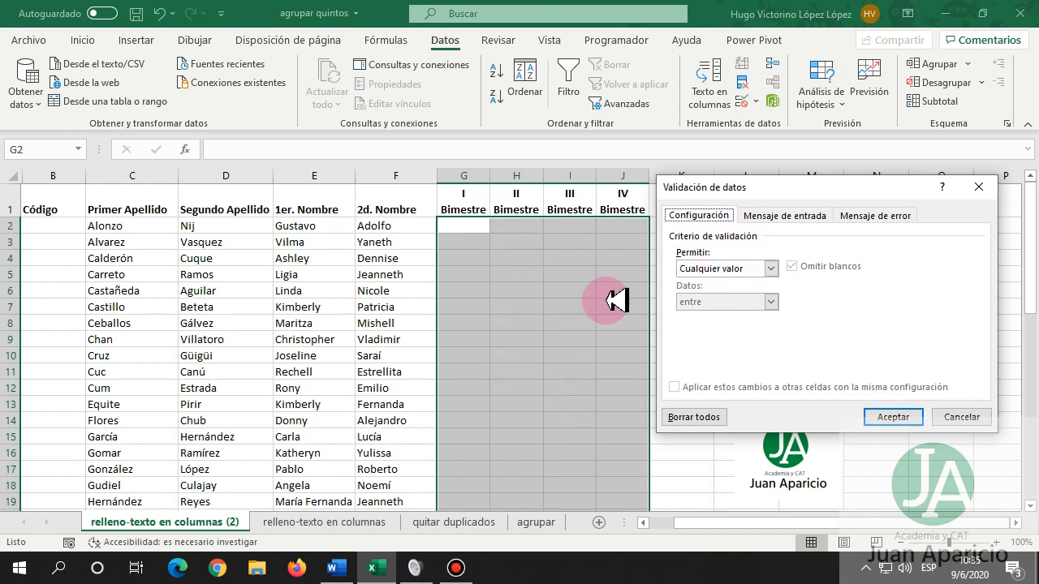
left_click(771, 267)
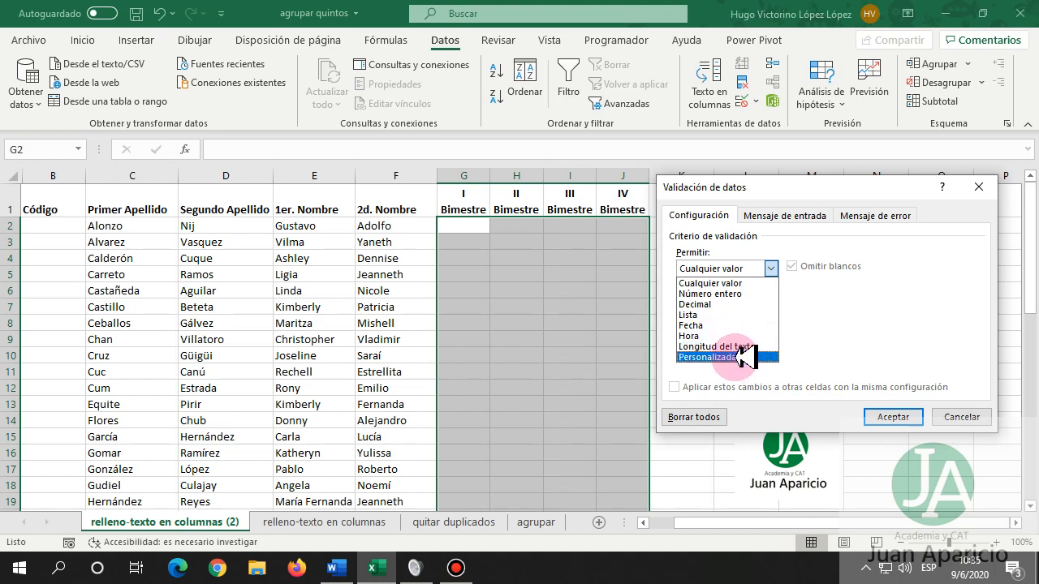
left_click(724, 294)
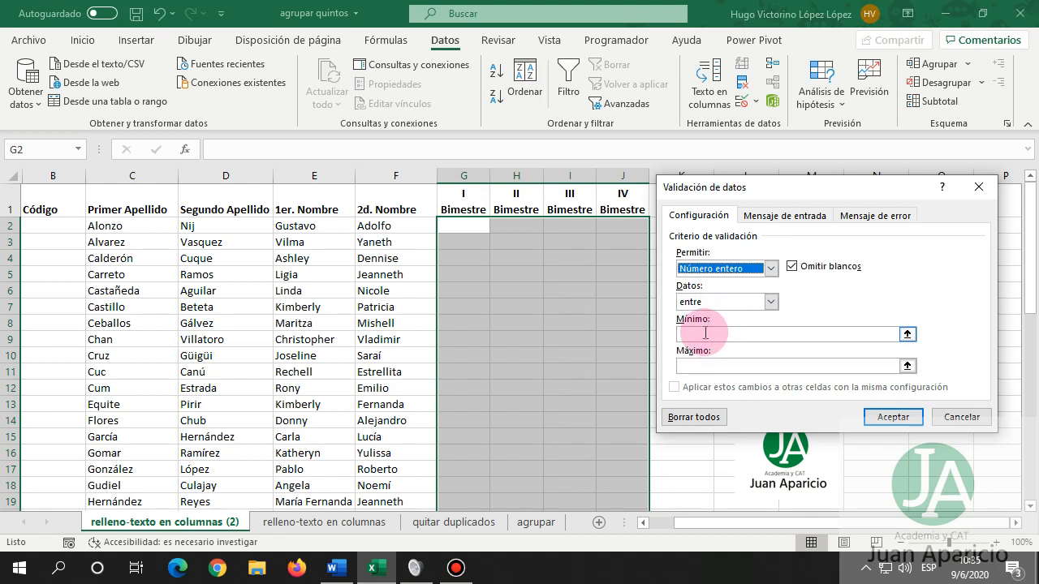
left_click(770, 302)
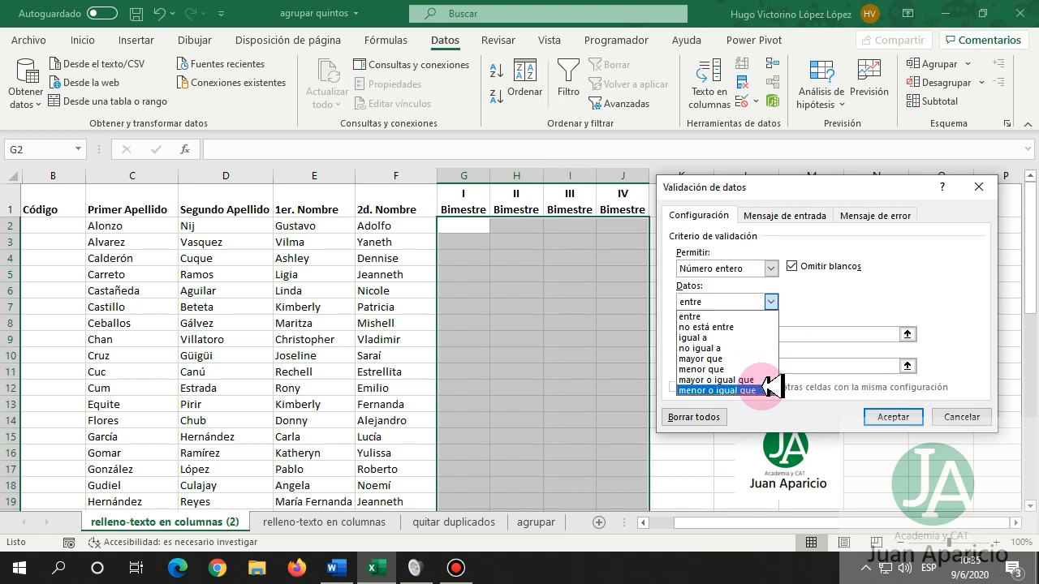
left_click(737, 317)
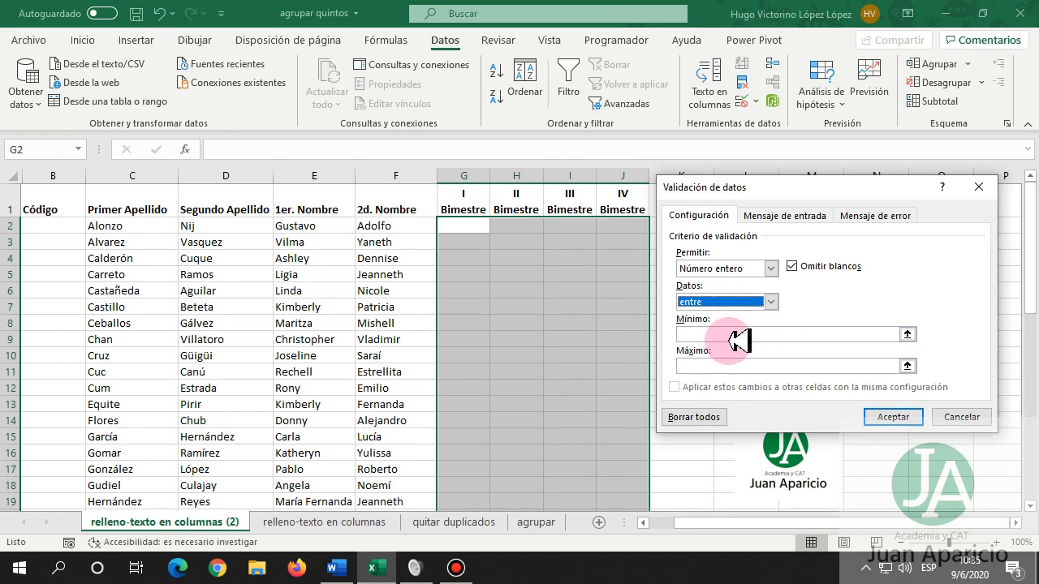
left_click(719, 333)
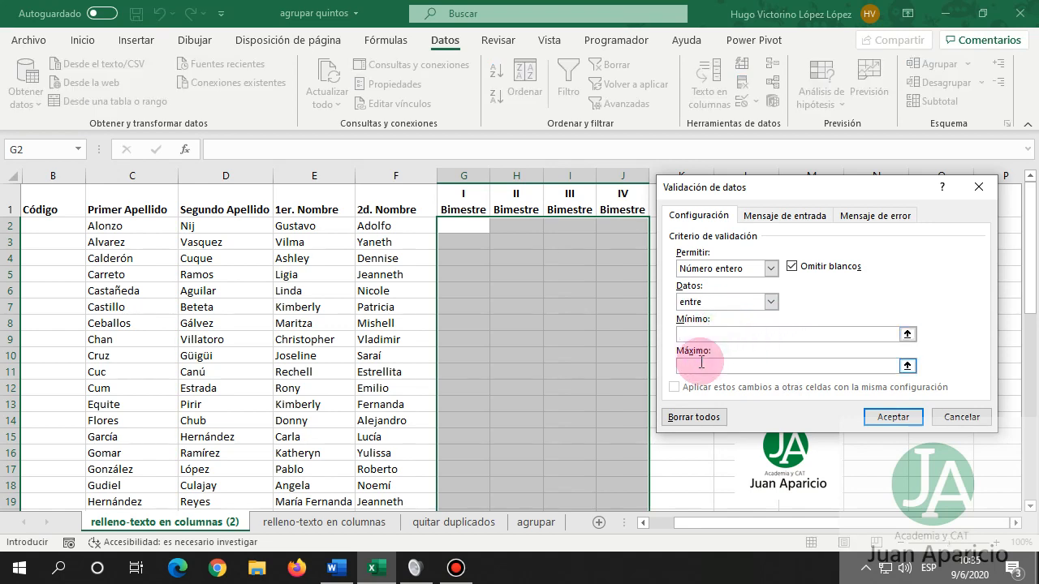
type("50")
left_click(701, 363)
type("100")
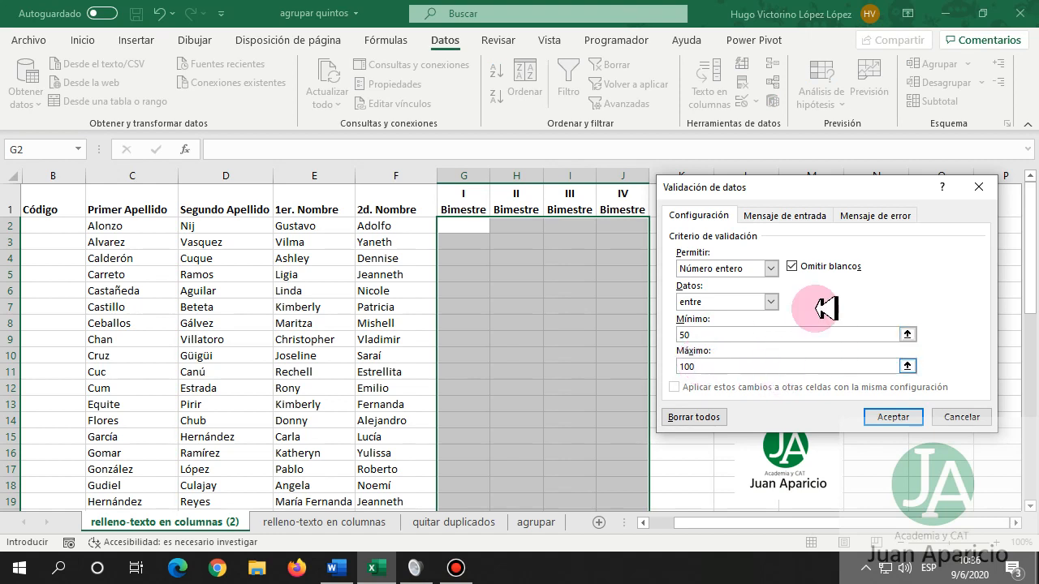
left_click(800, 215)
left_click(701, 289)
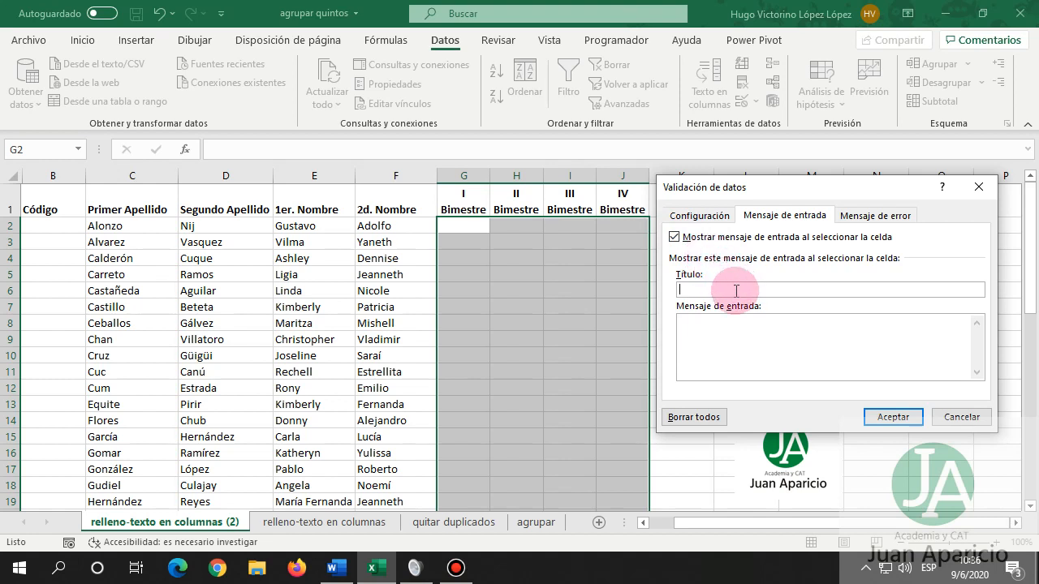
Title the input message 'Ingreso de datos' and explain that only values from 50 to 100 are allowed.
type("Ingreso de datos")
left_click(720, 323)
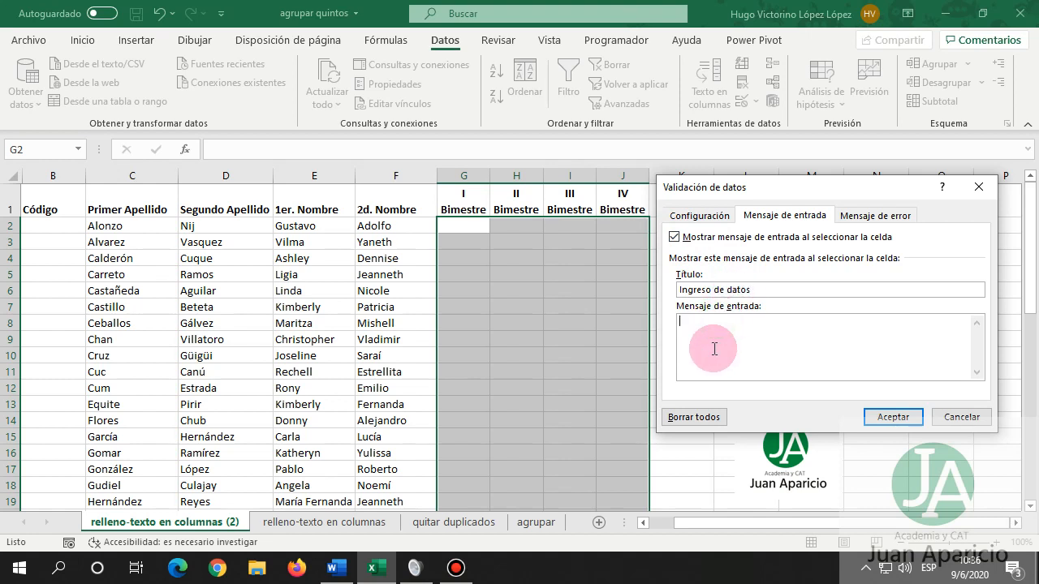
type("En este rango de datos, únicamente p")
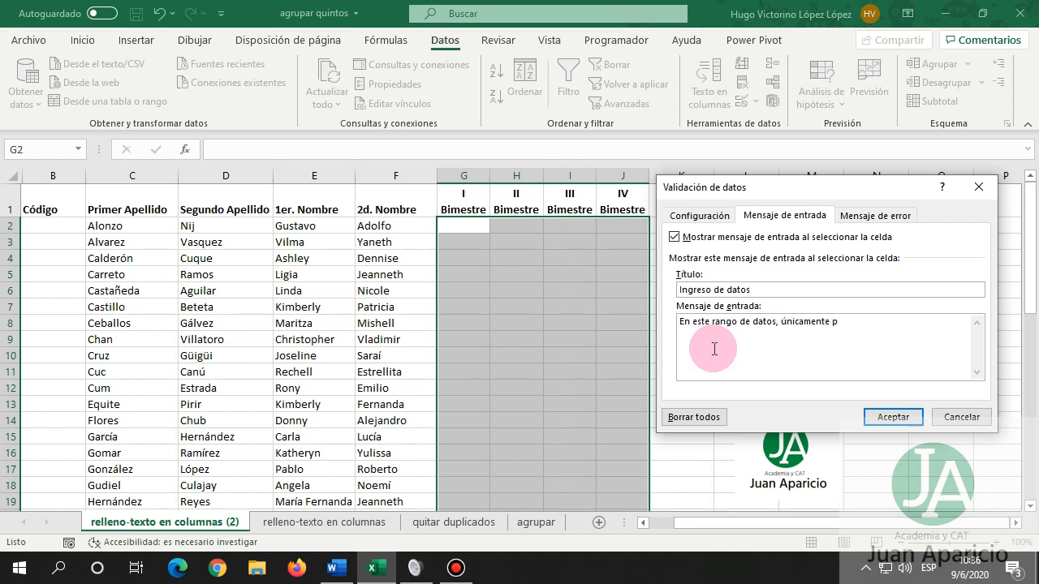
type("ermite el ingreso de datos")
type("de un minum")
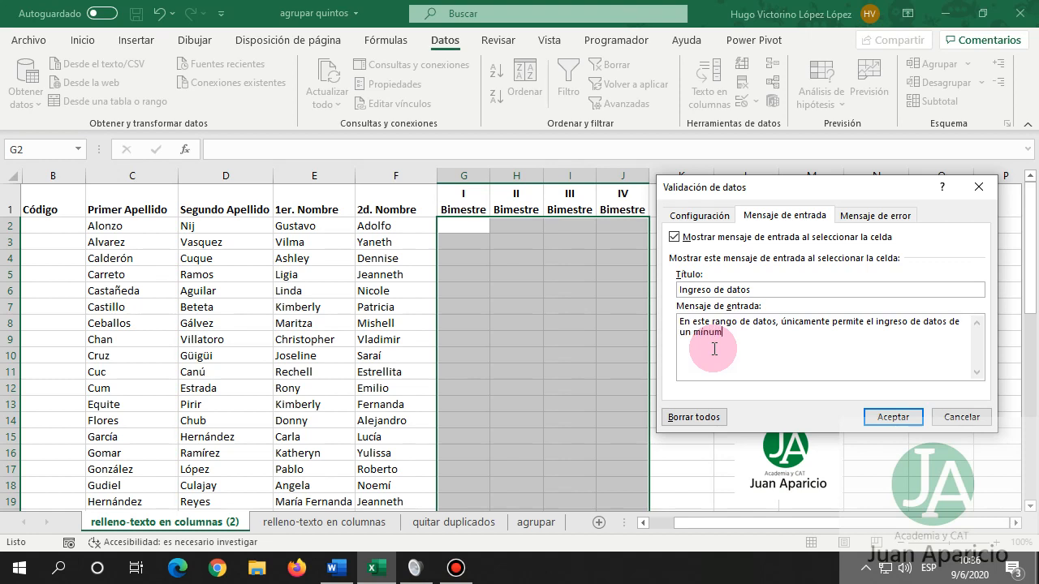
type("o de 50 y un máximo de 100.")
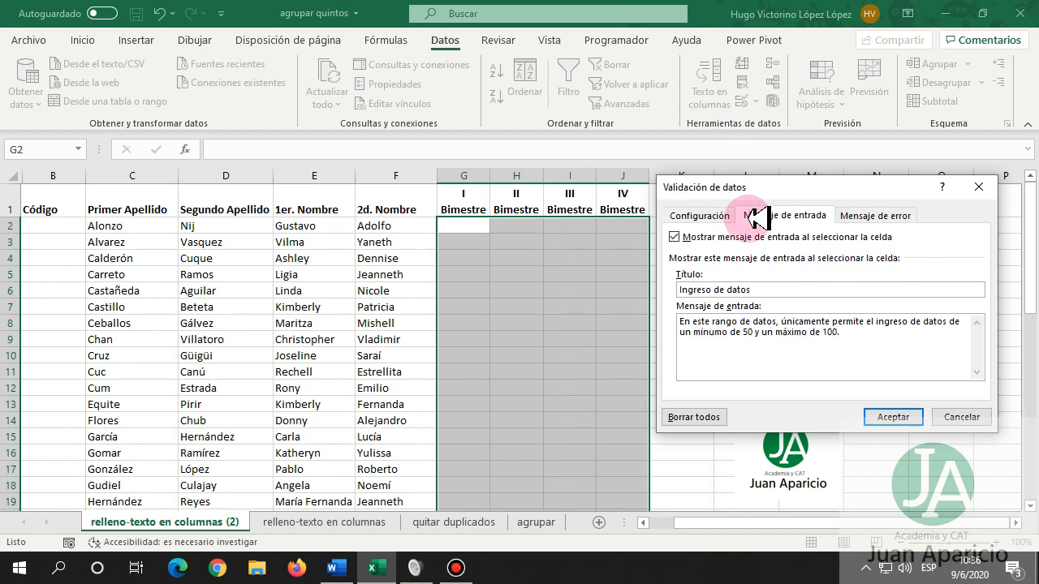
left_click(864, 215)
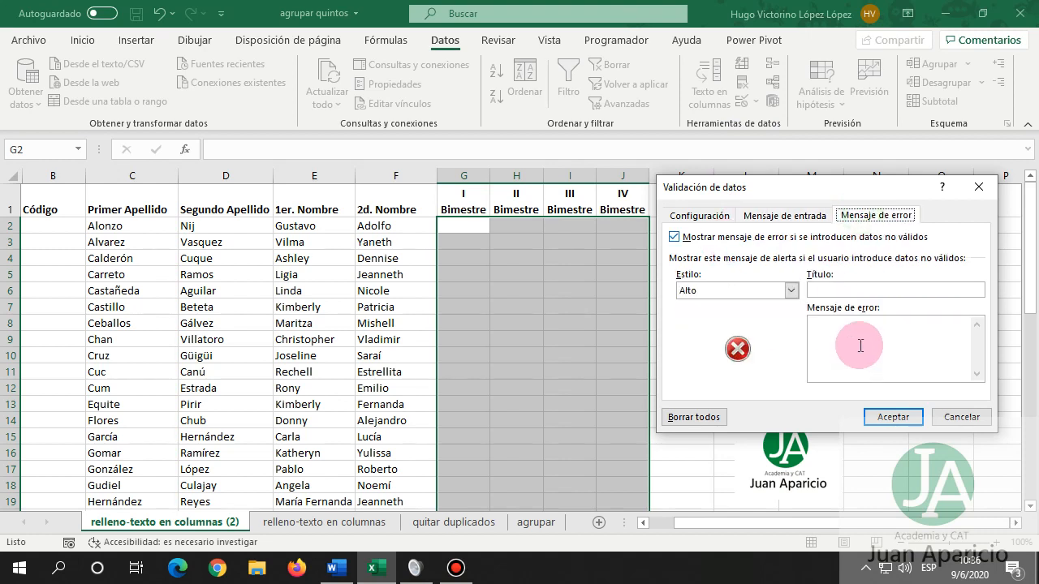
Set the error alert style to Alto (stop) after previewing Advertencia and Información.
left_click(791, 291)
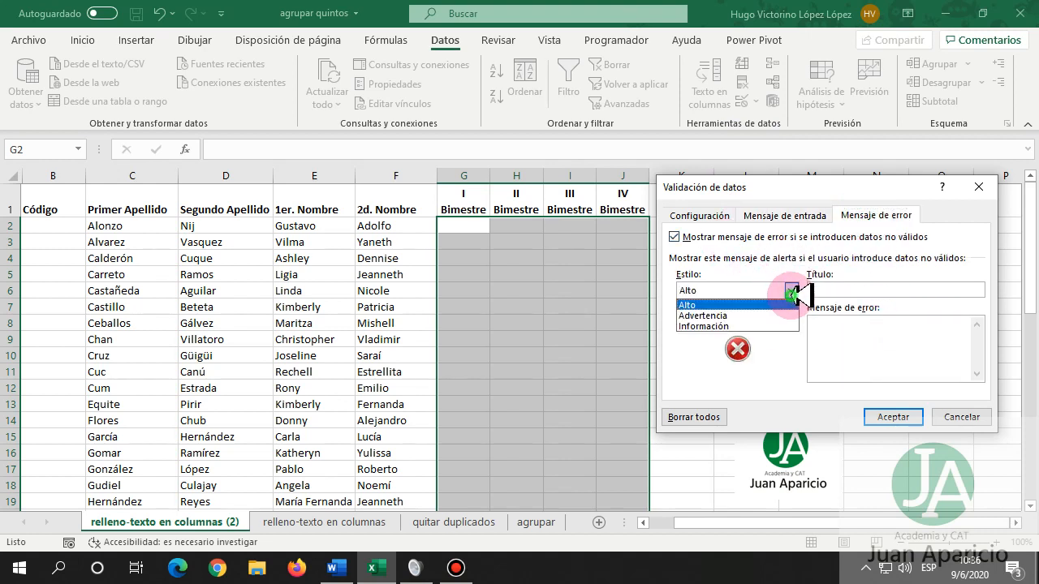
left_click(748, 315)
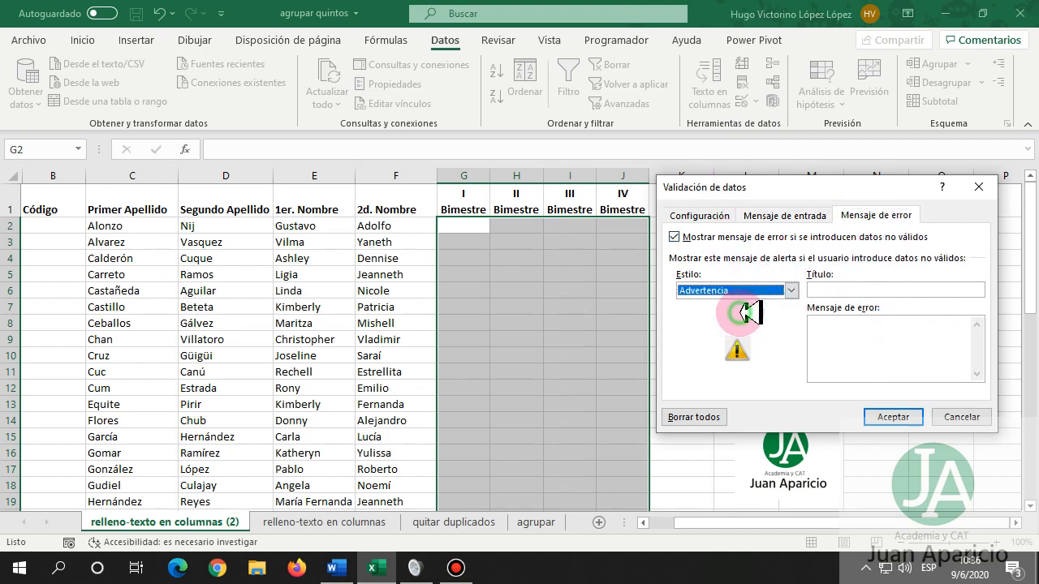
left_click(792, 290)
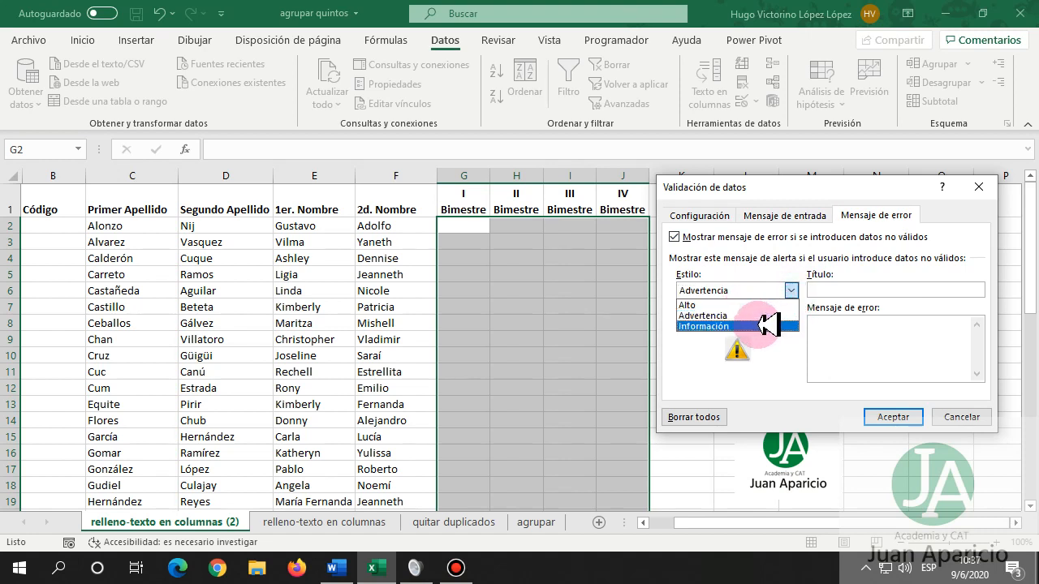
left_click(762, 326)
left_click(790, 290)
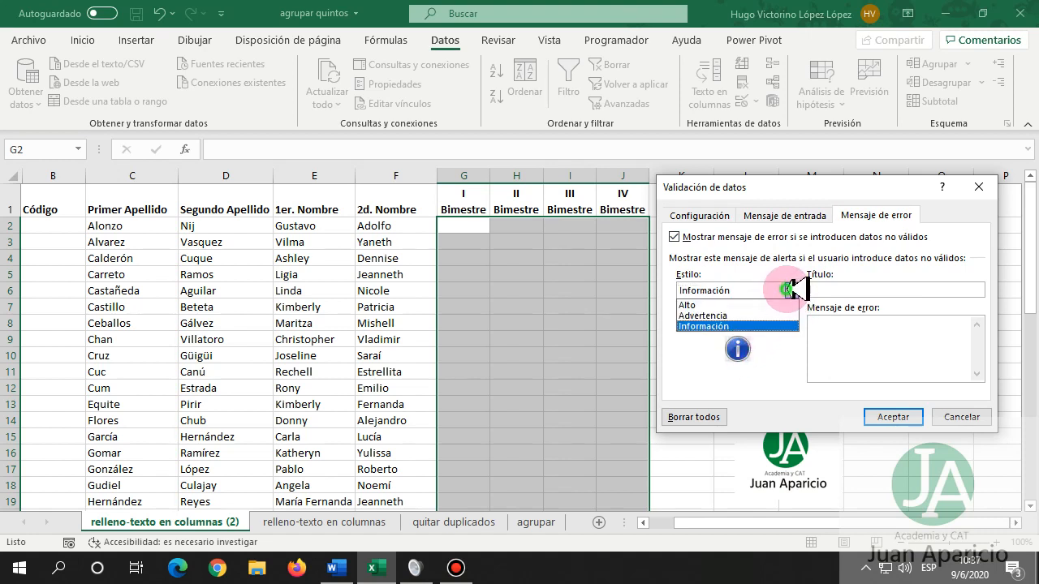
left_click(735, 305)
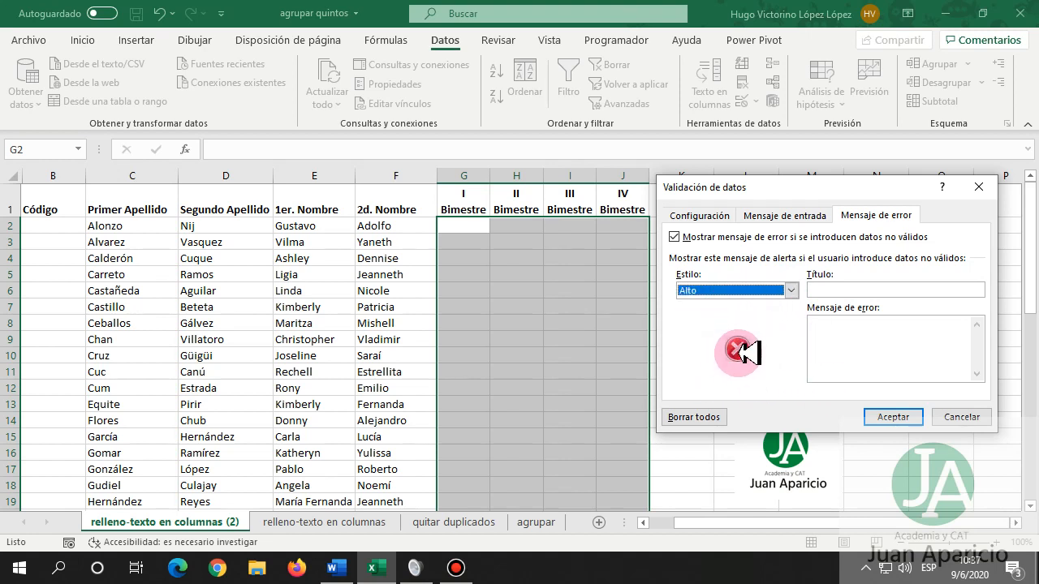
Title the alert 'Error de Usuario' with a message rejecting values below 50 or above 100.
left_click(841, 290)
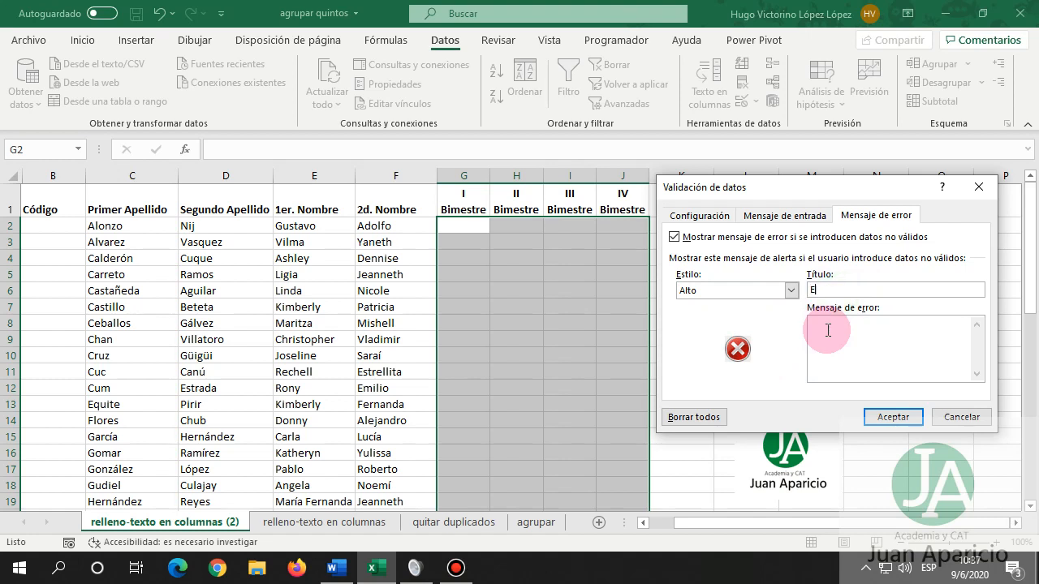
type("Error de Usuario")
left_click(828, 330)
type("El usuario intenta introduci")
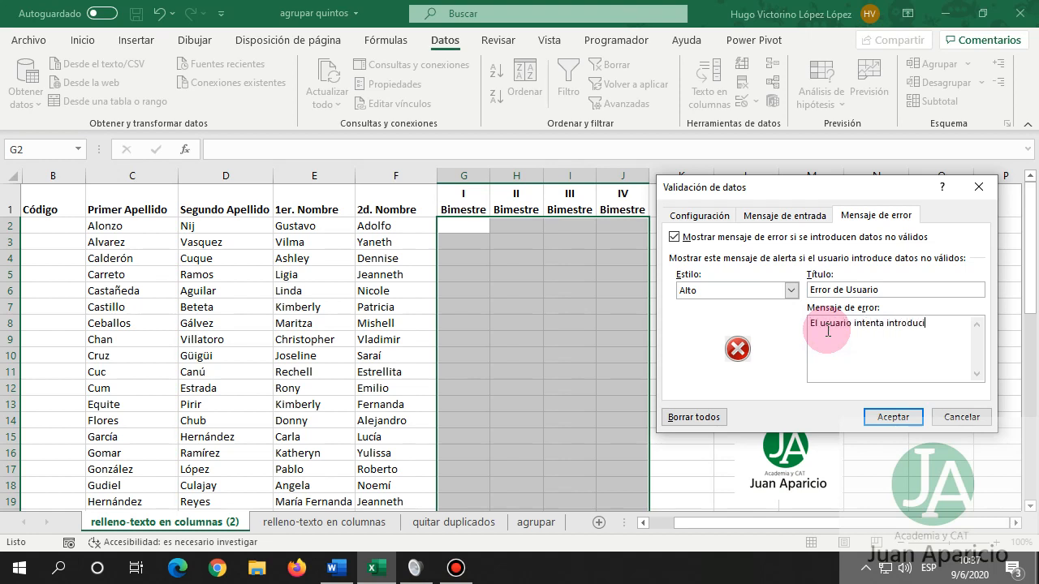
type("r un valor meno")
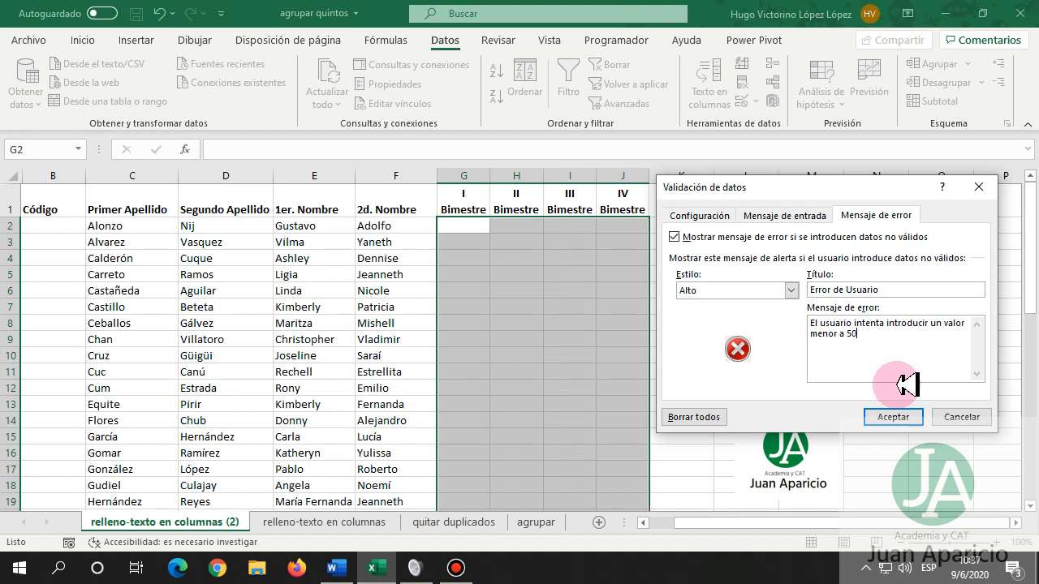
type("r a 50 o mayor a 100.")
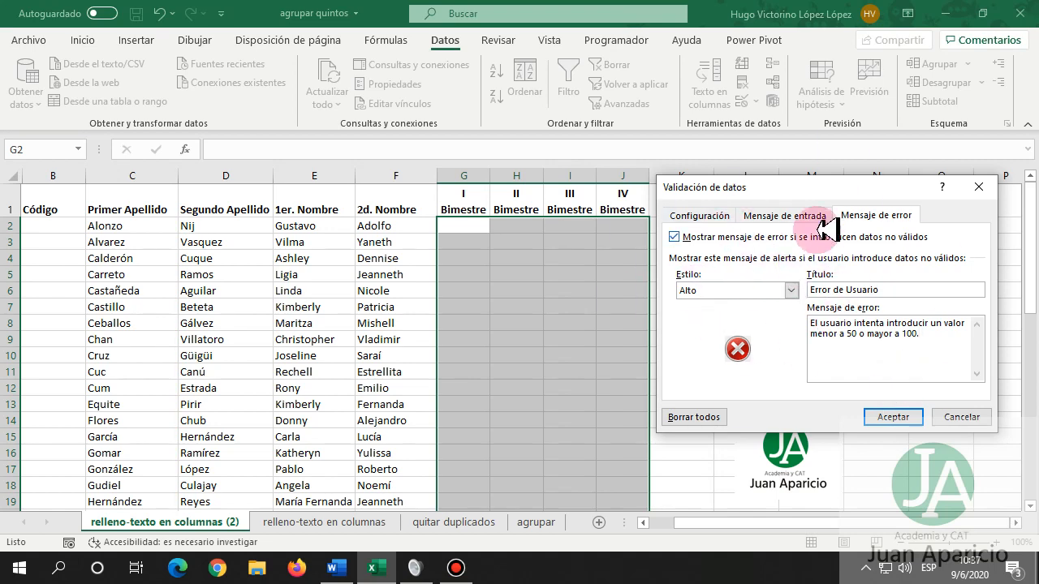
left_click(698, 216)
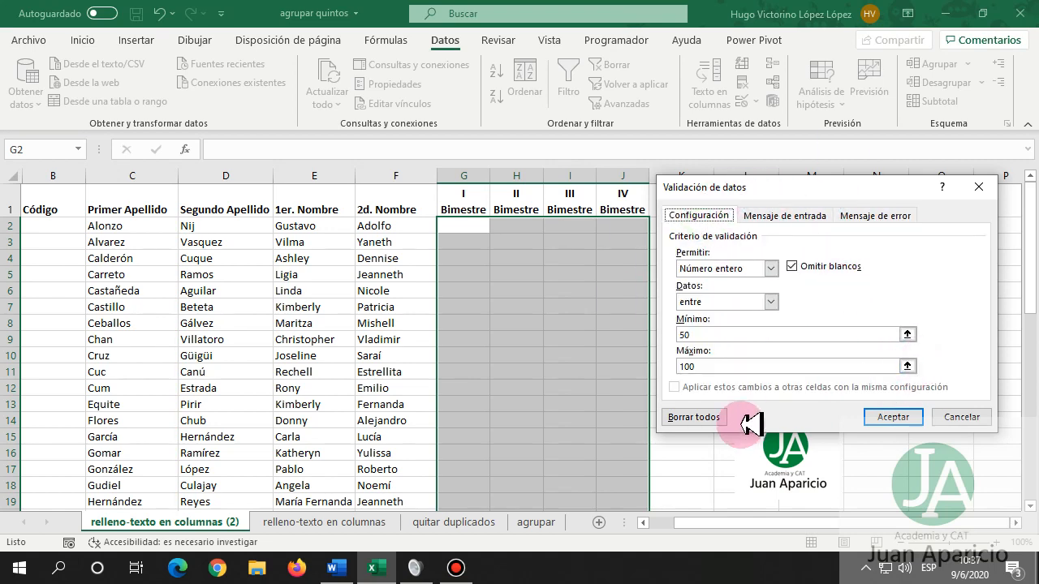
Apply the 50–100 validation and enter grades 50, 60 and 80 in G2–G4.
left_click(887, 417)
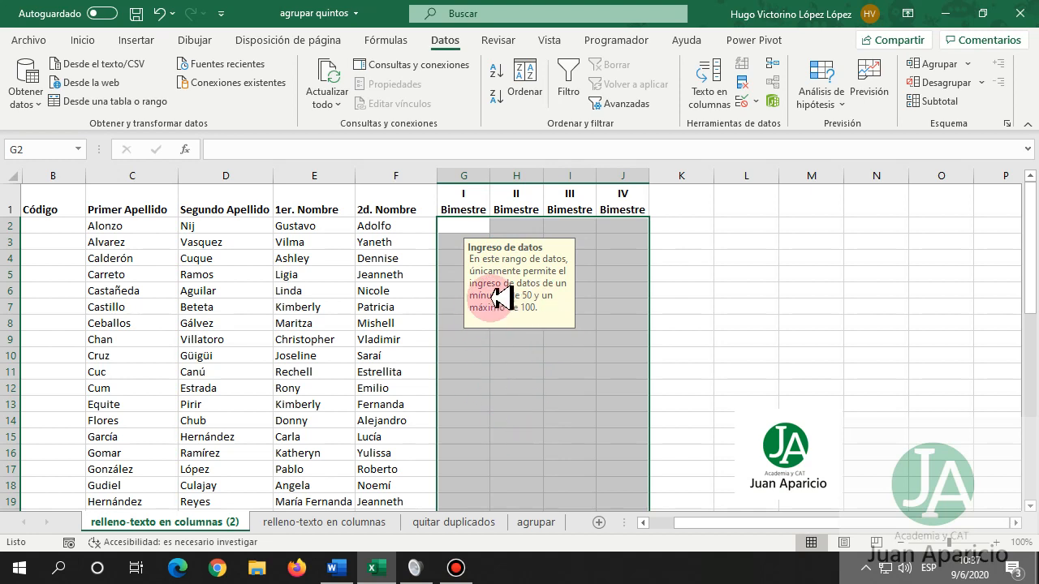
left_click(453, 229)
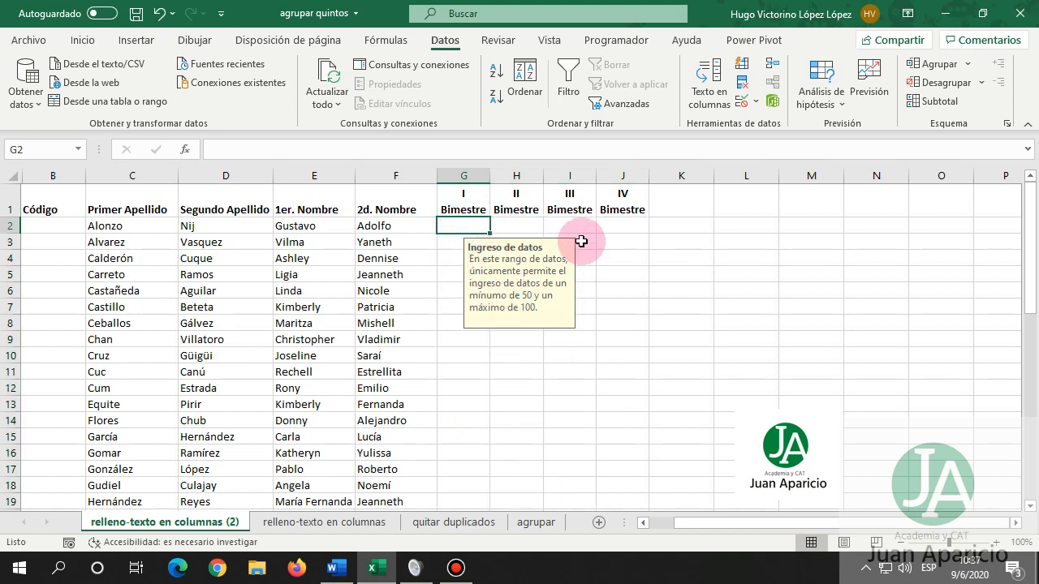
type("50")
key("Return")
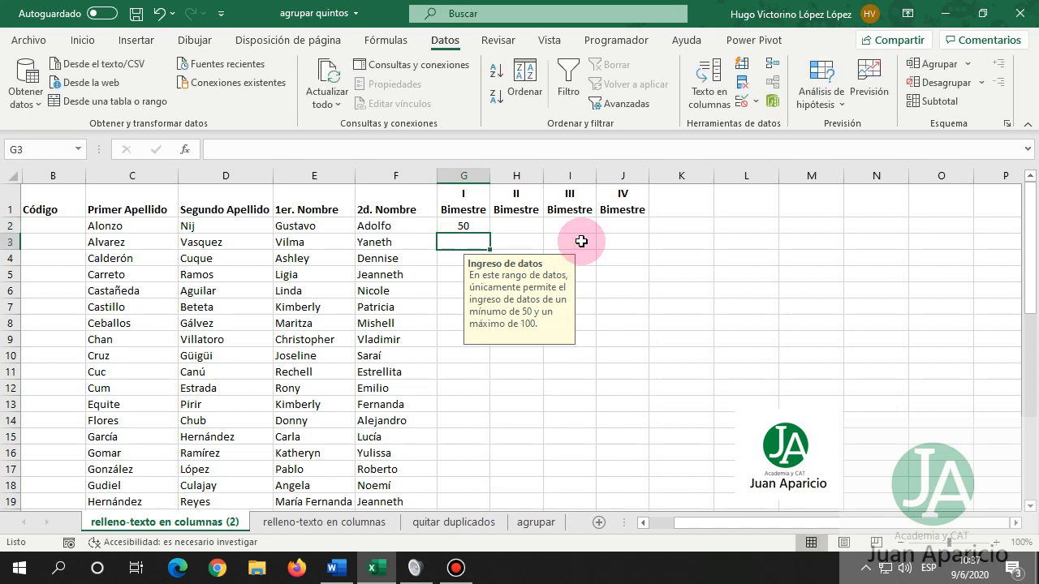
type("60")
key("Return")
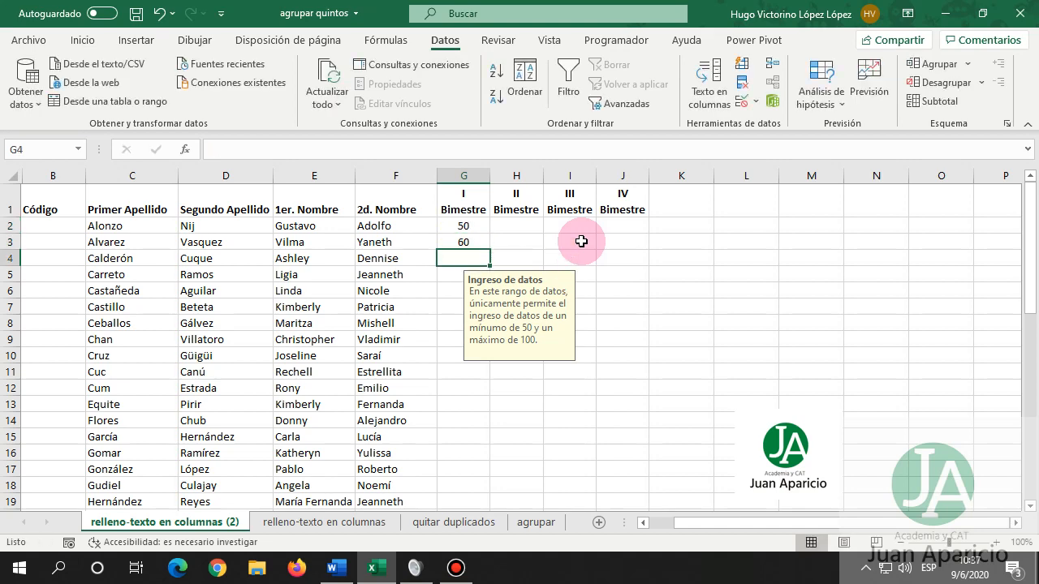
type("80")
key("Return")
Test the rule with 45 and 110 in G5, then cancel the rejected entry.
type("45")
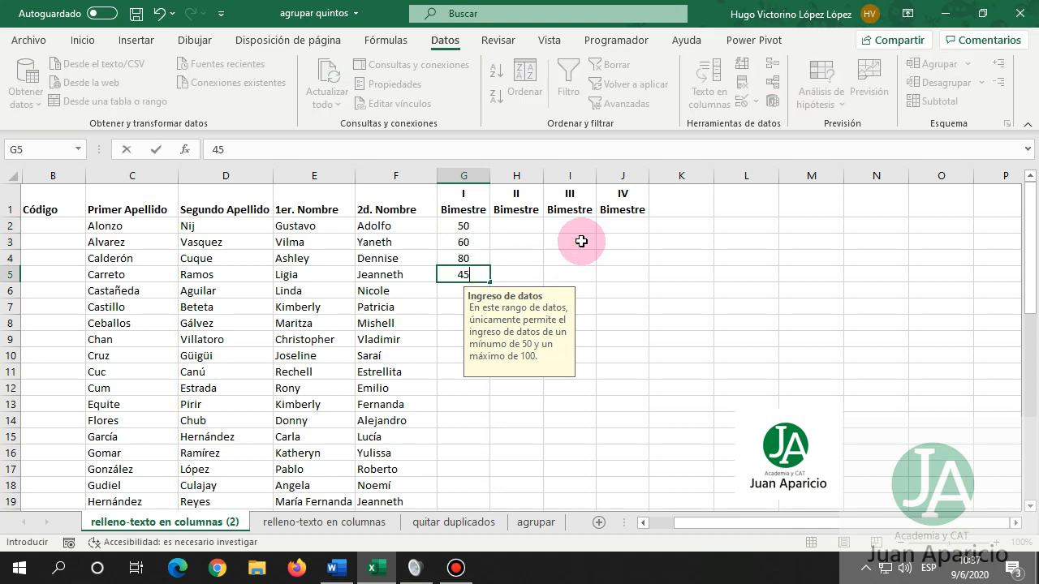
key("Return")
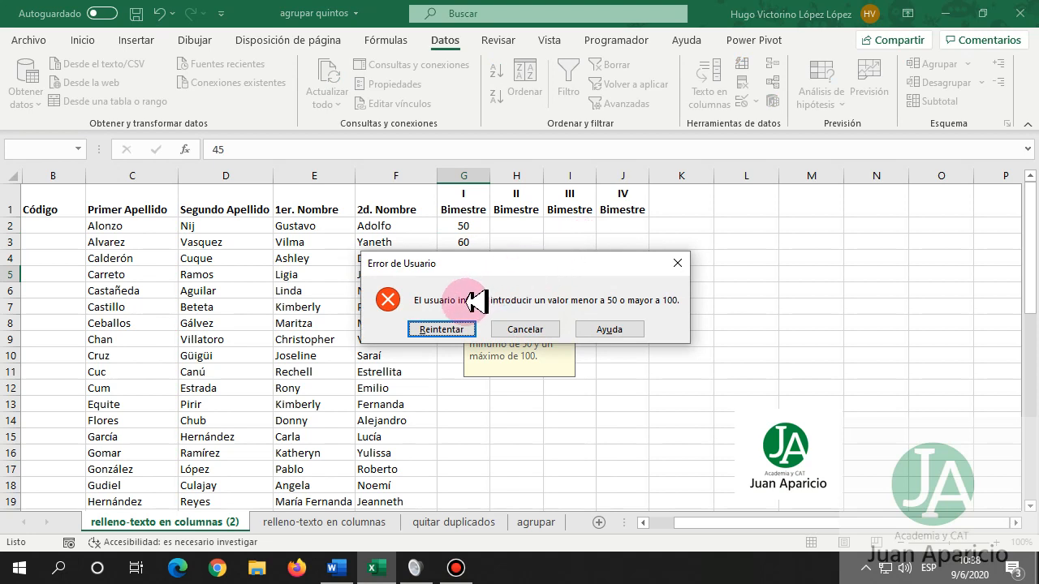
left_click(448, 329)
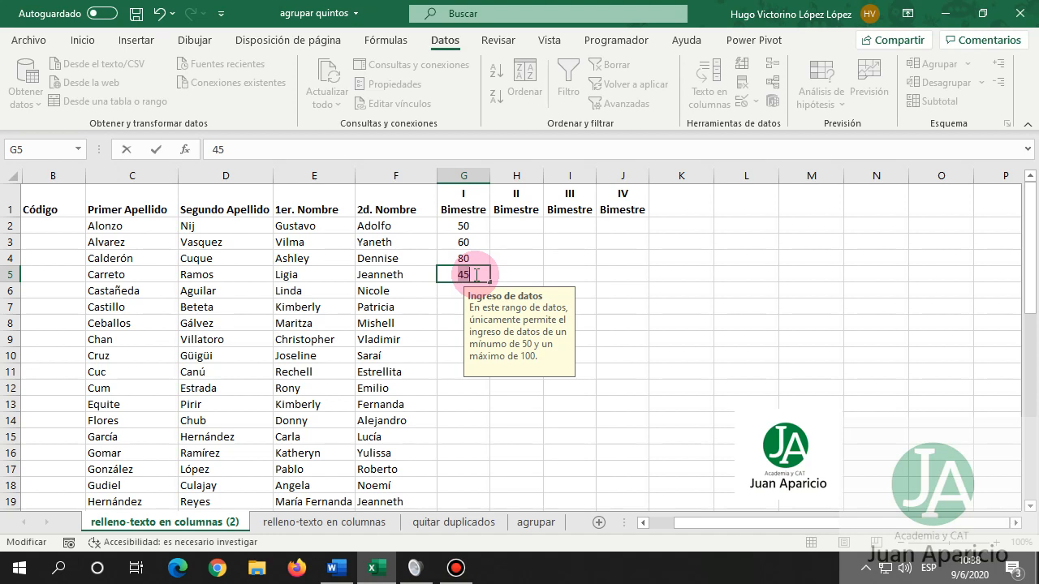
type("110")
key("Return")
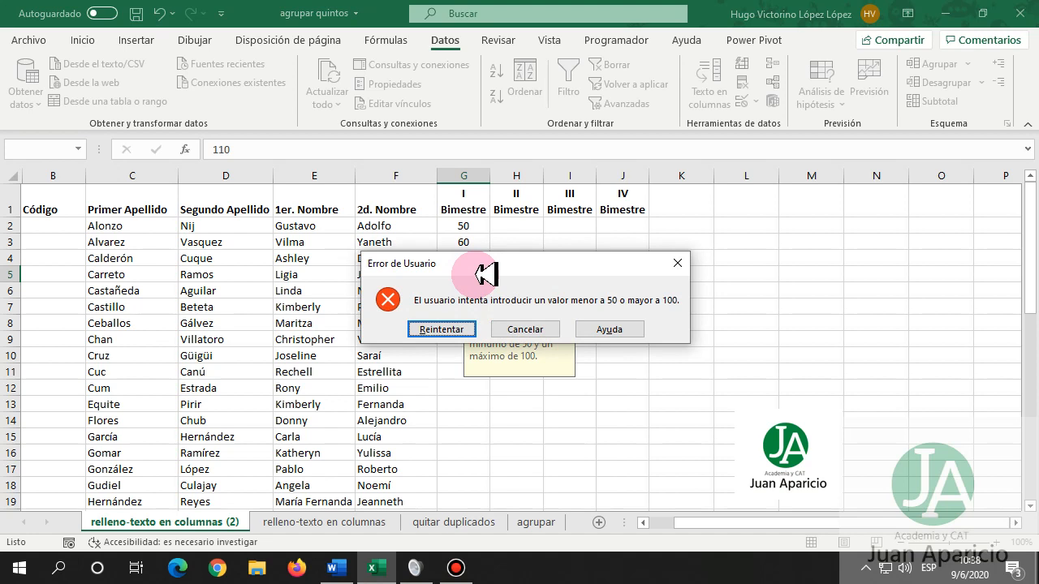
key("Escape")
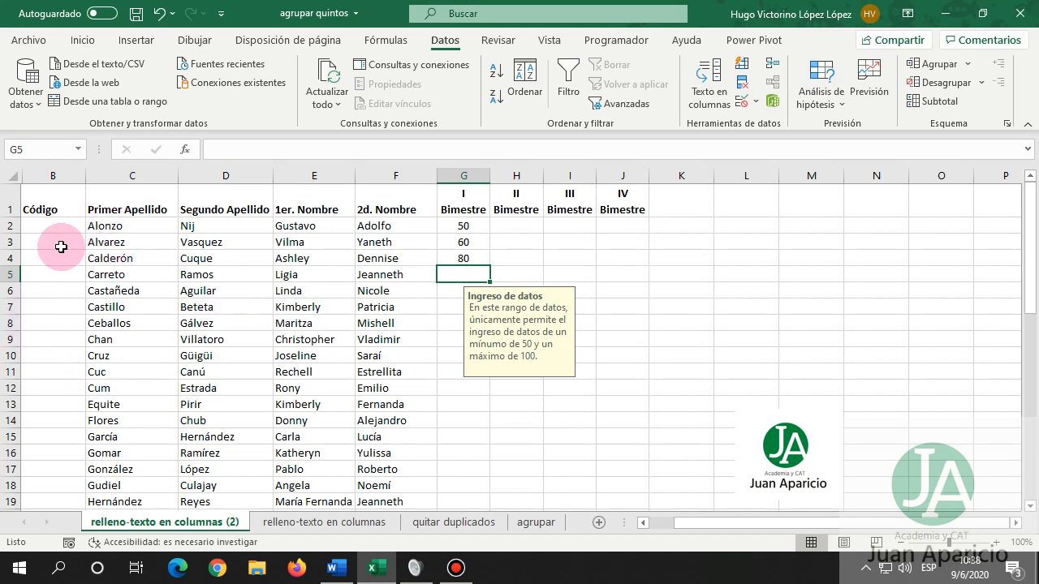
Select the Código column cells and bring up the data validation options.
left_click(57, 245)
left_click_drag(60, 322, 42, 479)
scroll(138, 325, "up", 10)
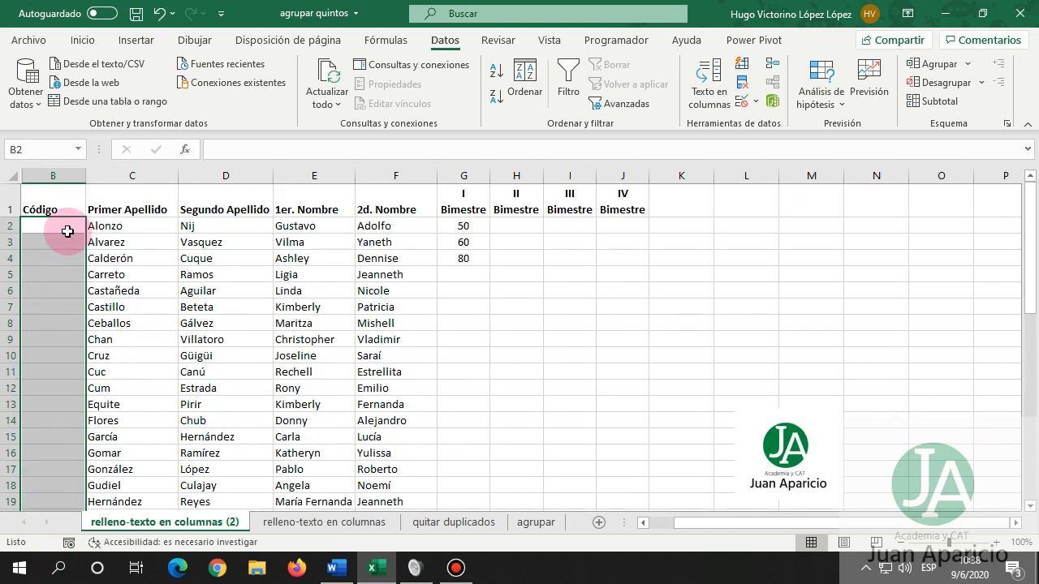
left_click(755, 100)
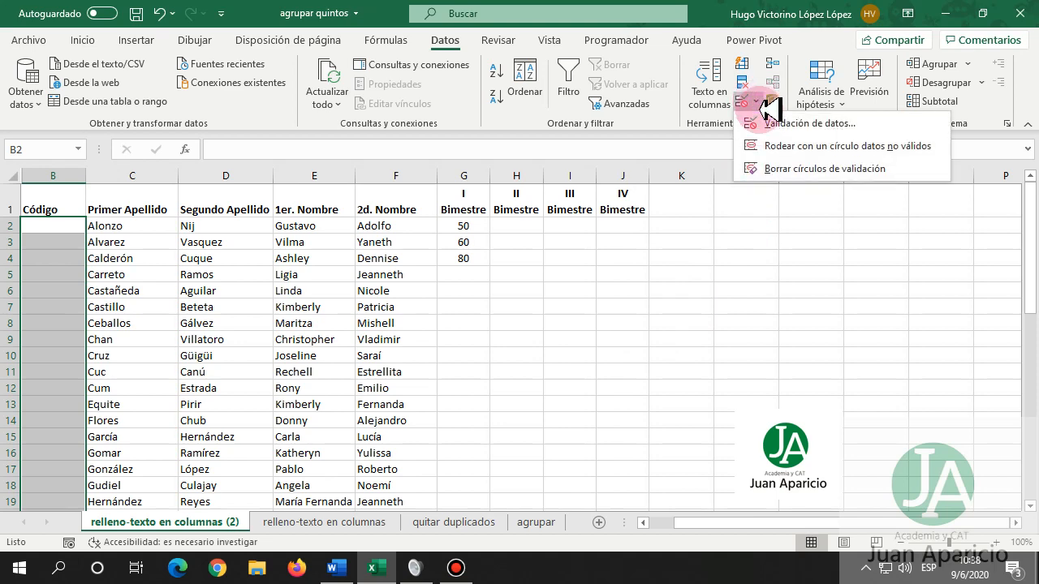
Allow only Longitud del texto between minimum 3 and maximum 6 in the Código cells.
left_click(775, 122)
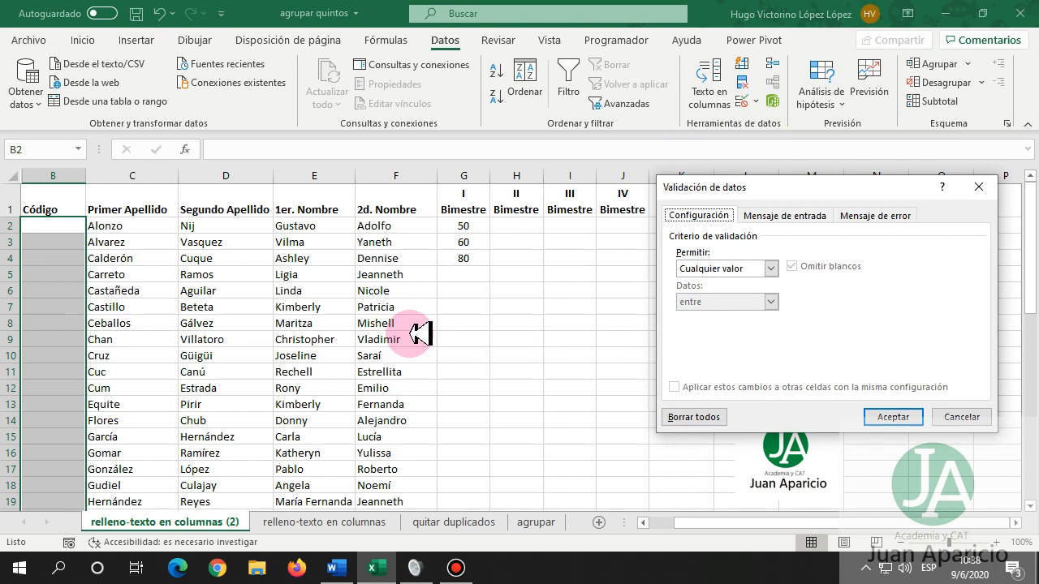
left_click(771, 268)
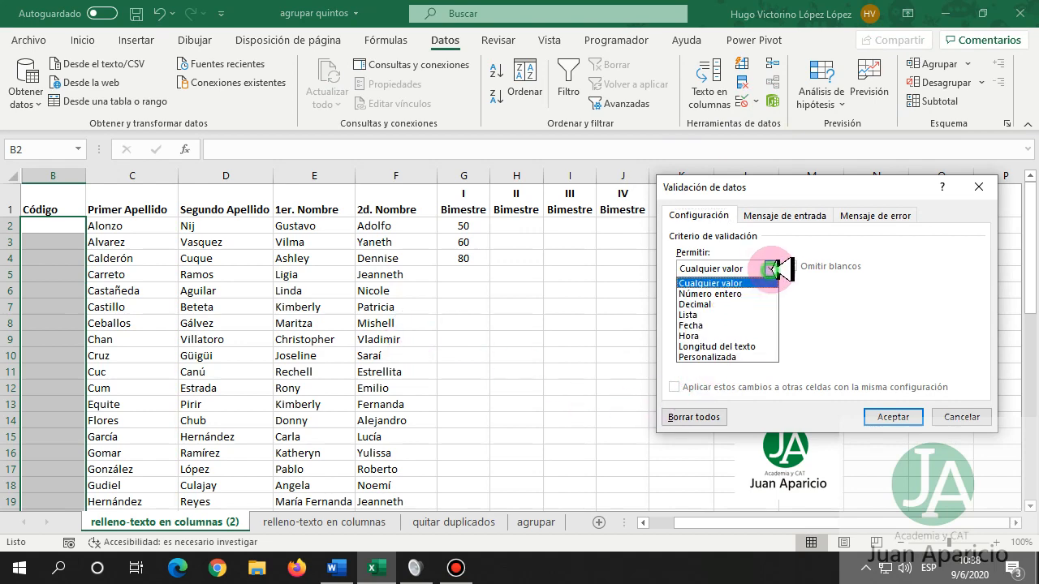
left_click(771, 189)
left_click_drag(777, 189, 372, 216)
left_click(360, 298)
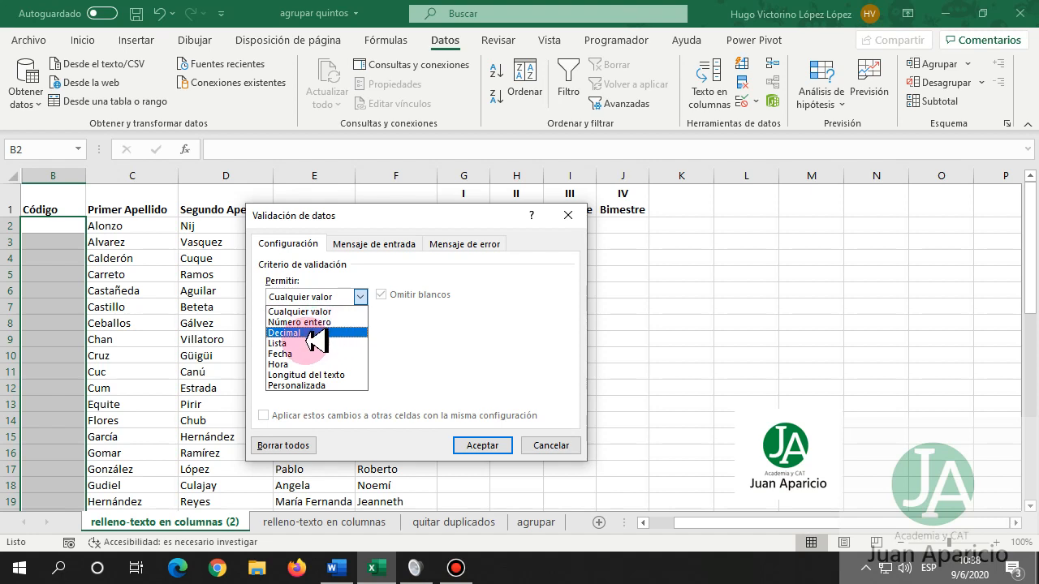
left_click(345, 375)
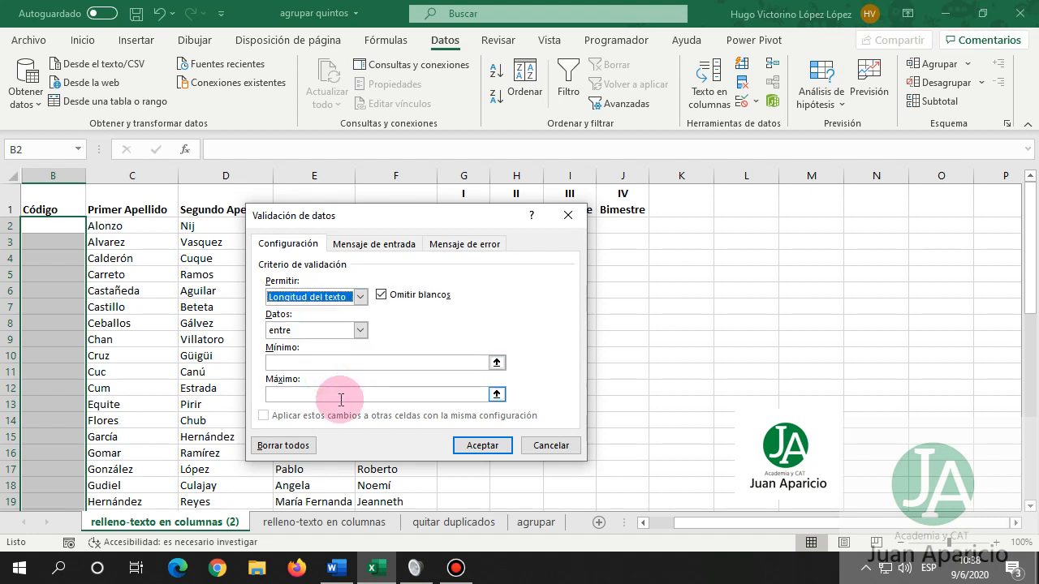
left_click(303, 362)
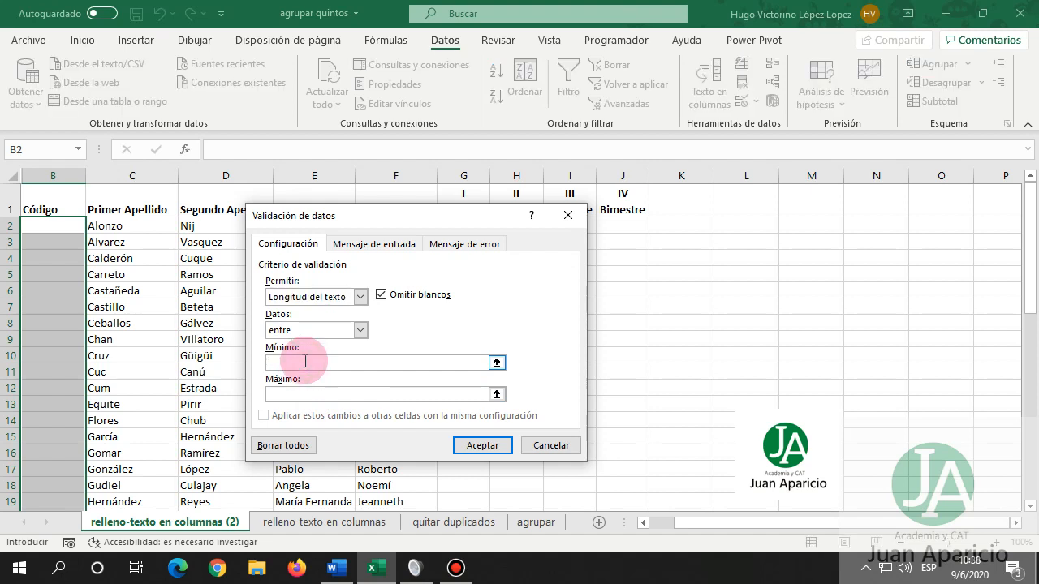
type("3")
left_click(302, 395)
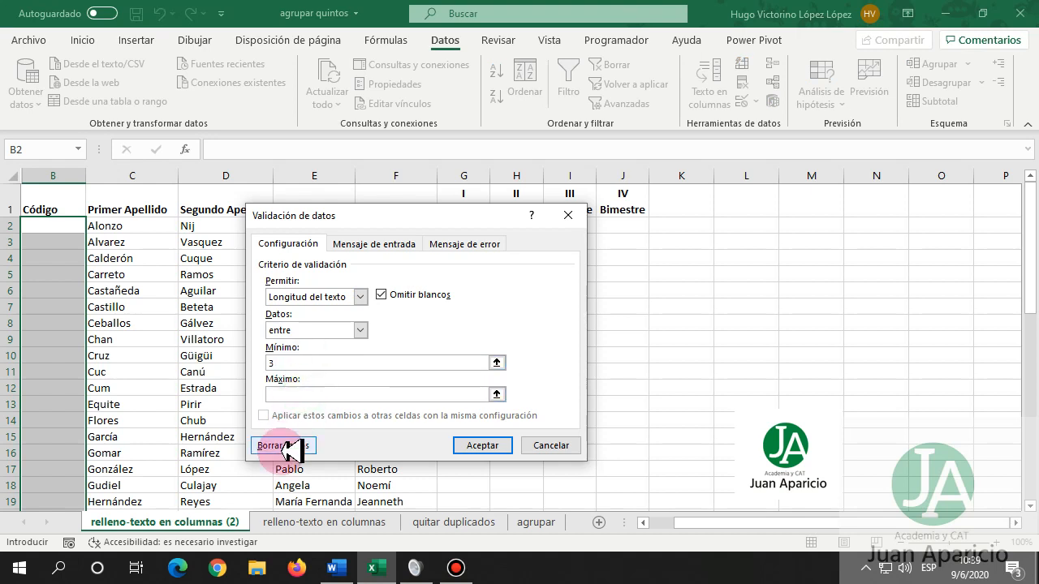
type("6")
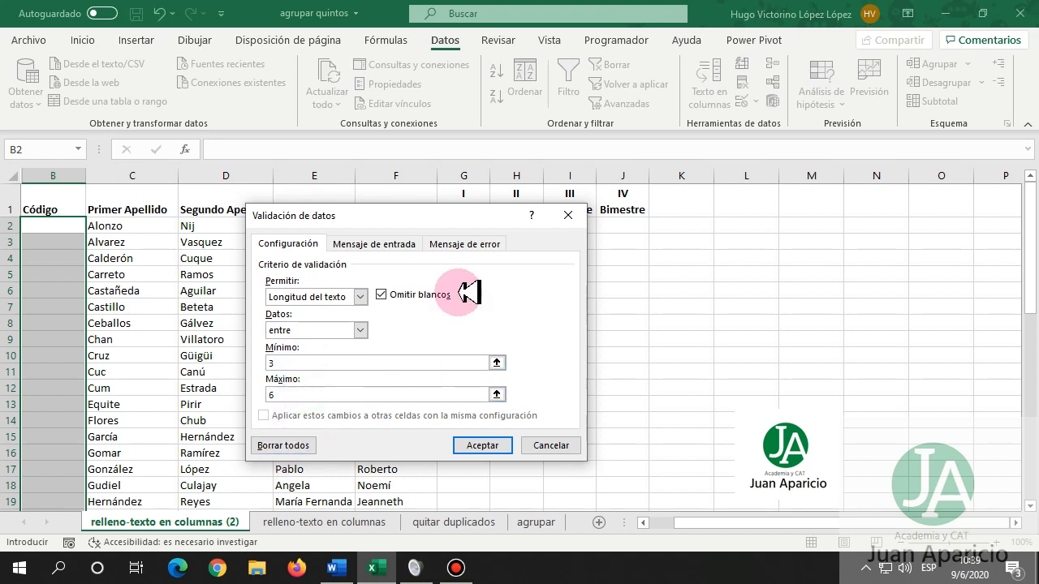
left_click(354, 244)
Add a stop alert 'Error de digitación' warning against text under 3 or over 6 characters, and apply it.
left_click(454, 253)
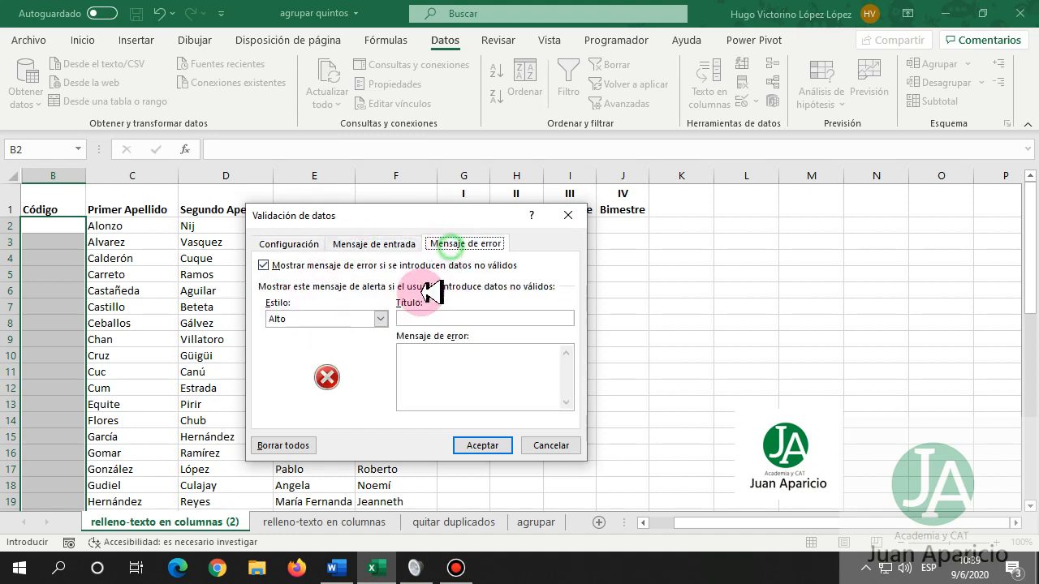
left_click(414, 318)
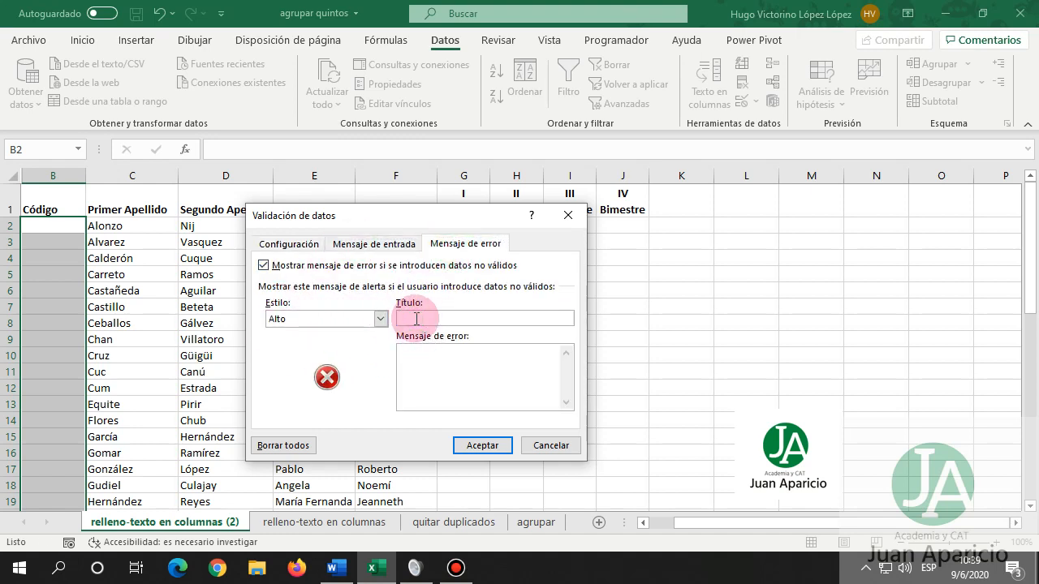
type("Error de digitación.")
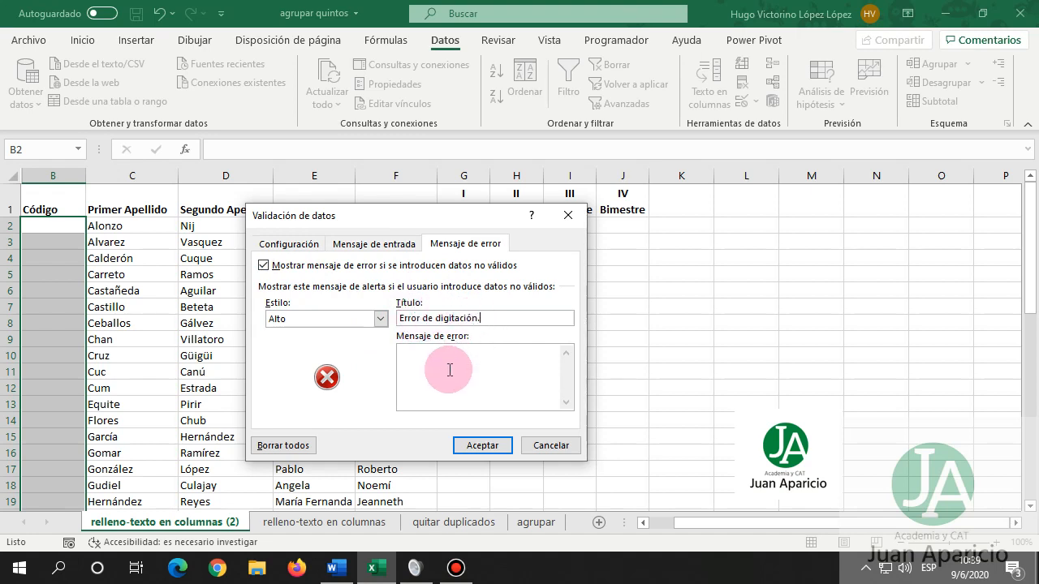
left_click(450, 362)
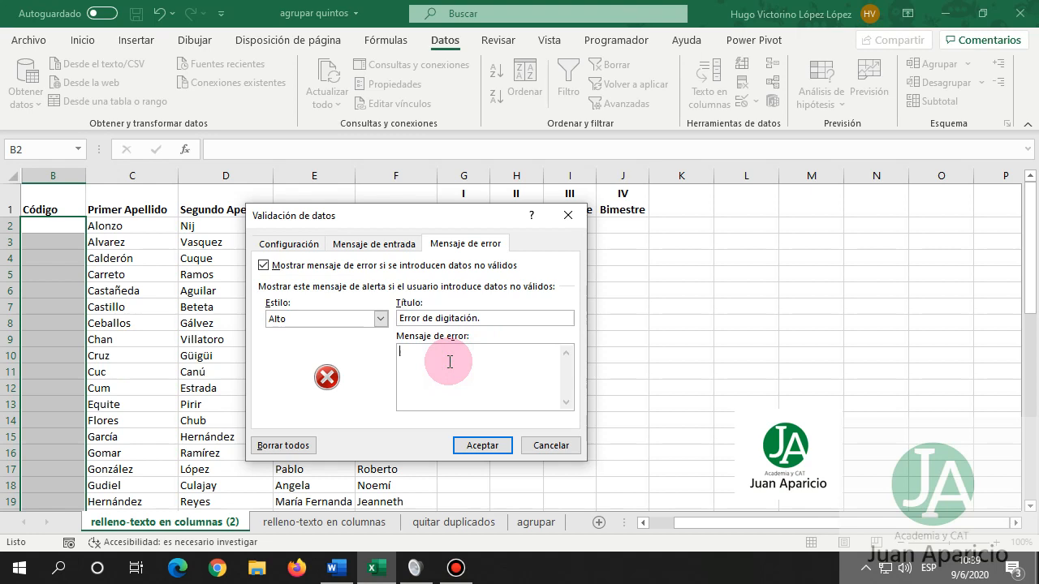
type("Elu")
key("BackSpace")
type("usuario intenta digitar")
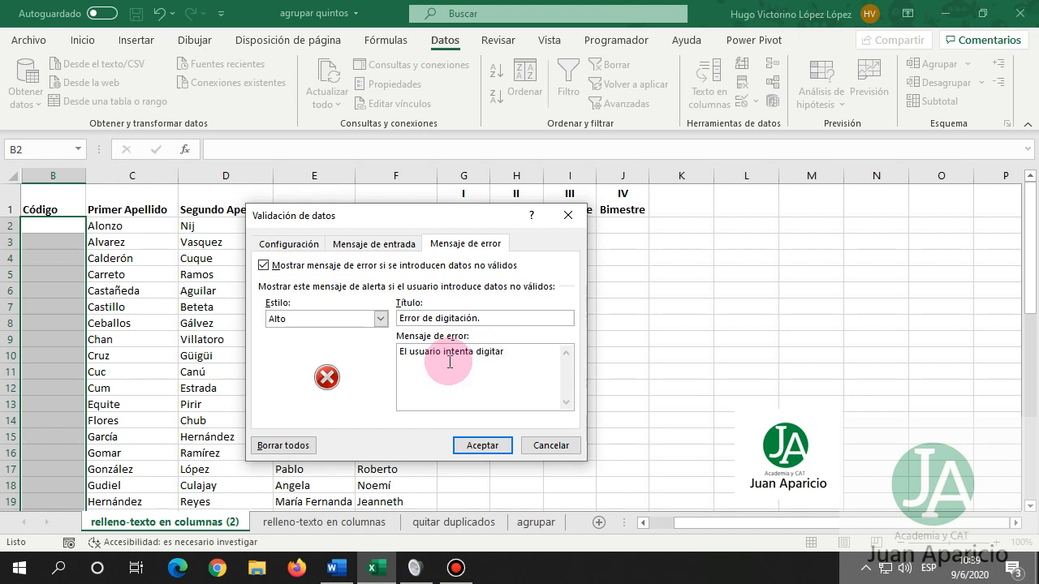
type(" un texto menor a")
left_click(317, 242)
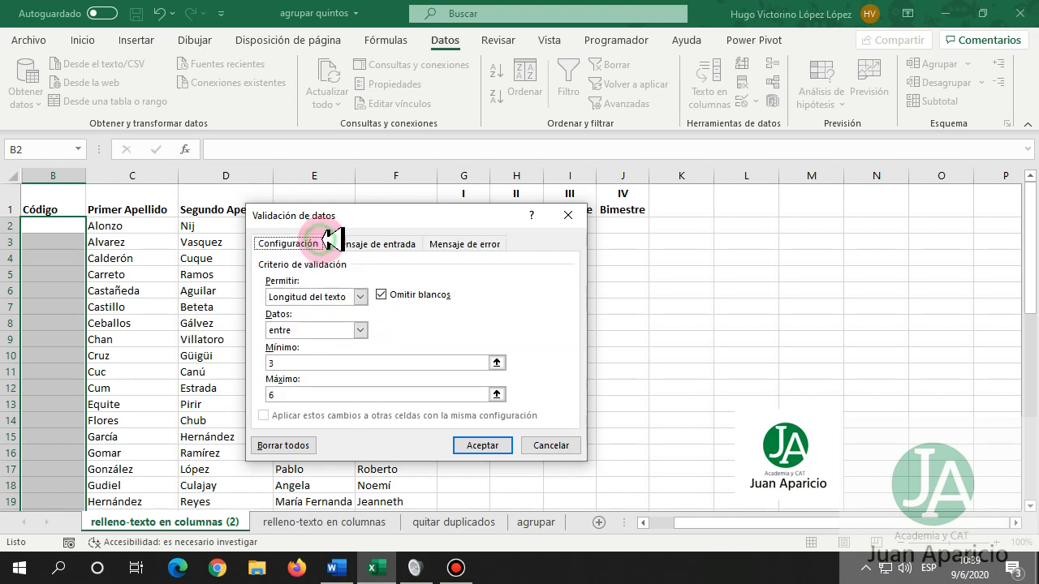
left_click(445, 244)
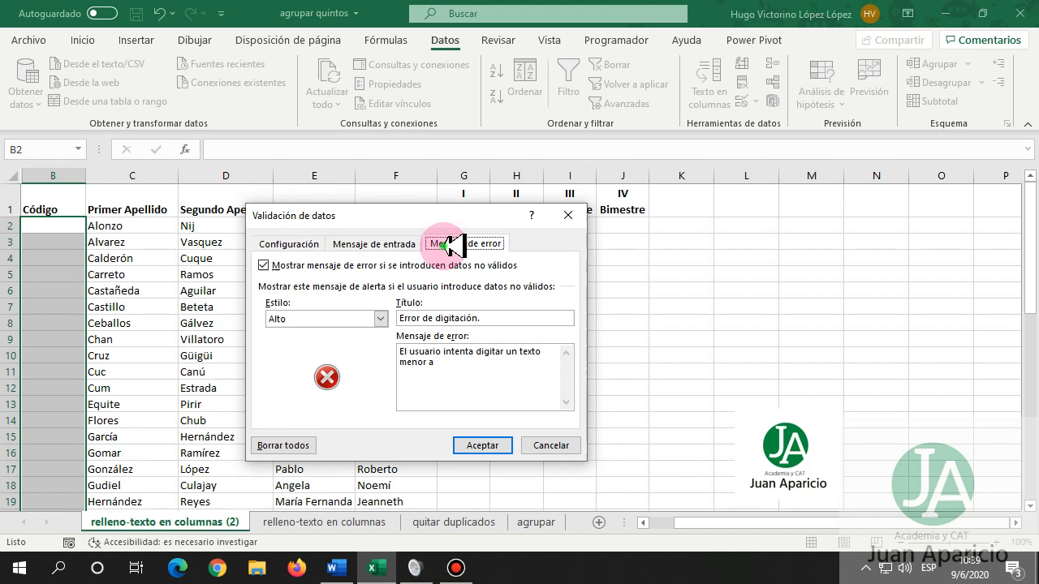
left_click(451, 368)
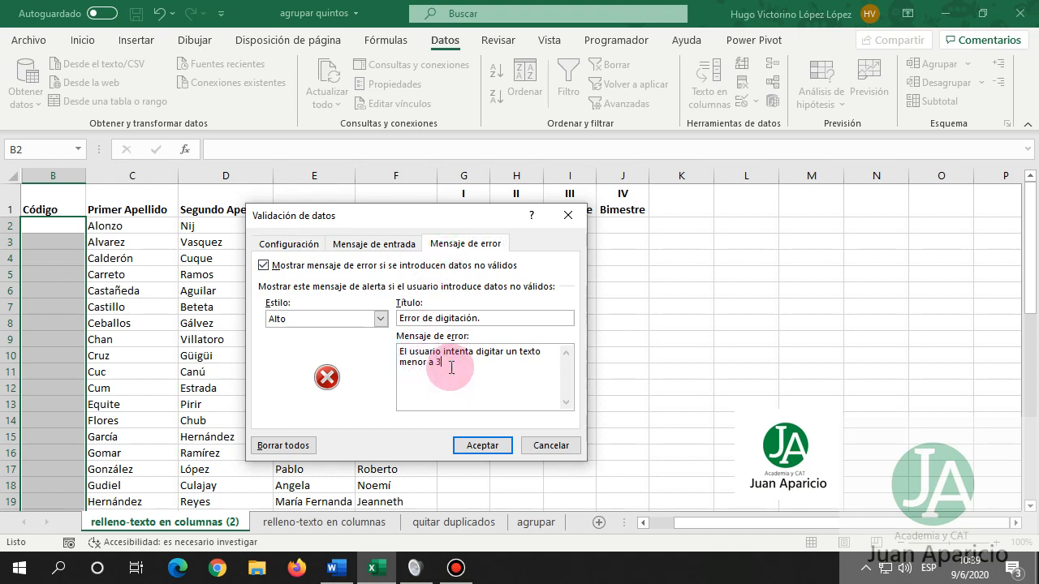
type("3 o superior a 6.")
left_click(484, 443)
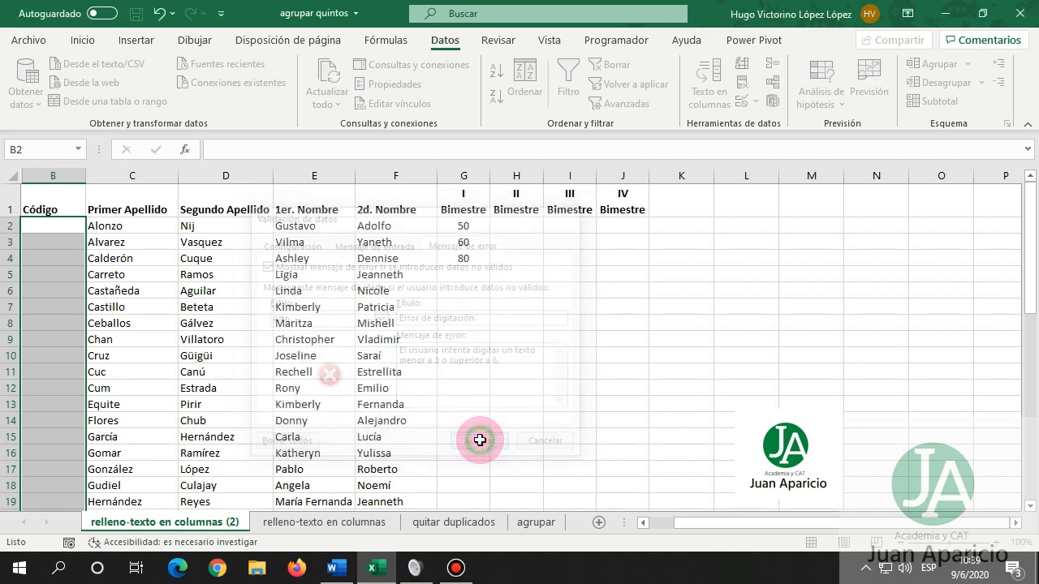
Test the rule with AA in B2, dismiss the error, then enter AA3.
left_click(58, 225)
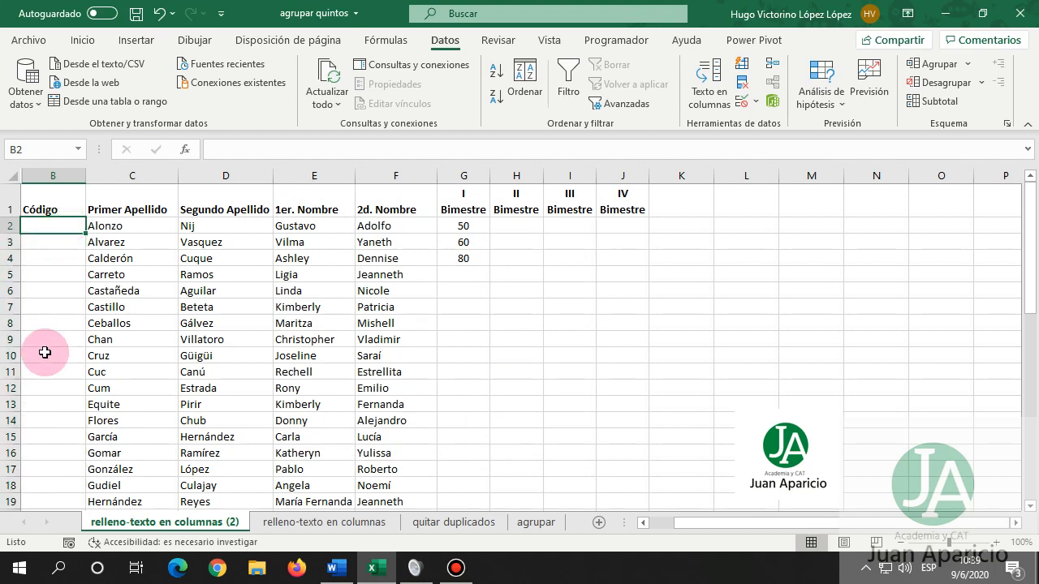
type("AA")
left_click(45, 352)
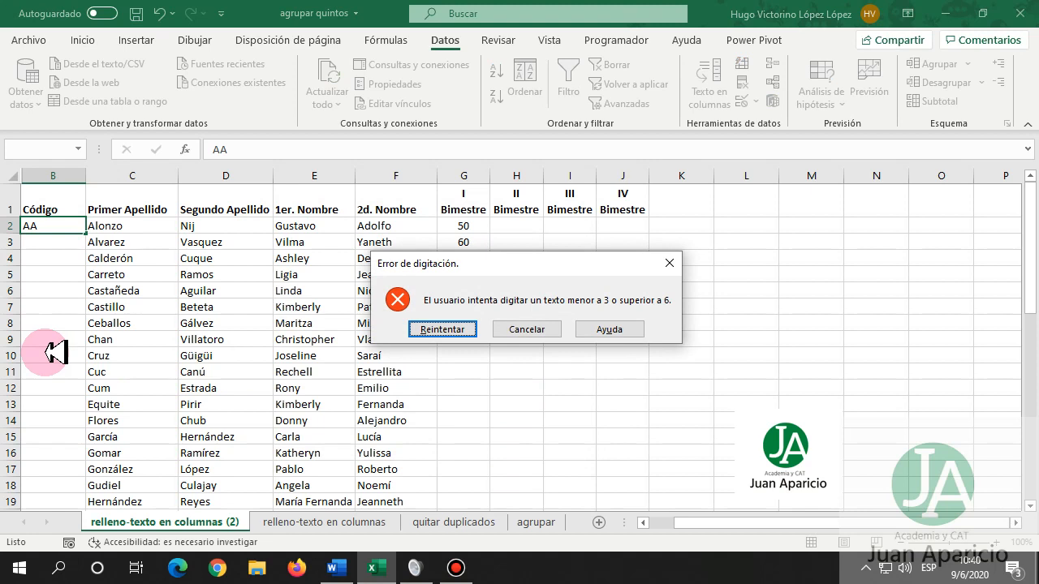
key("Escape")
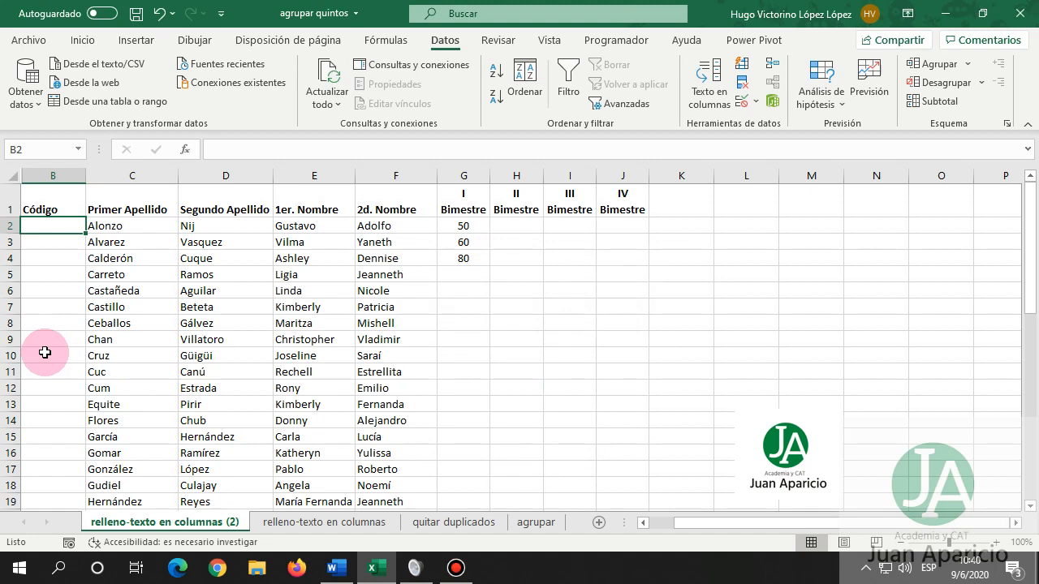
type("AA")
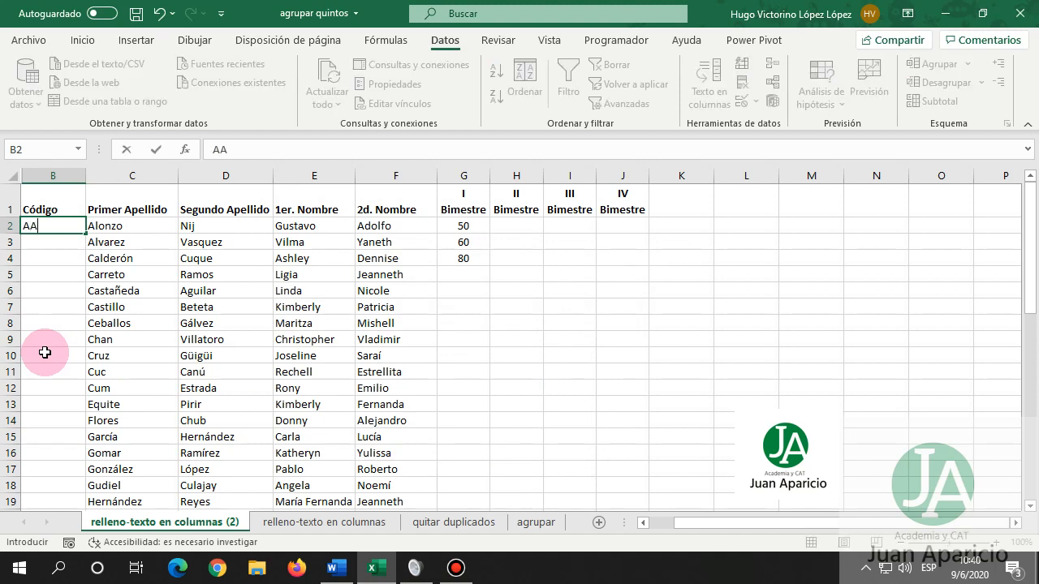
type("3")
key("Return")
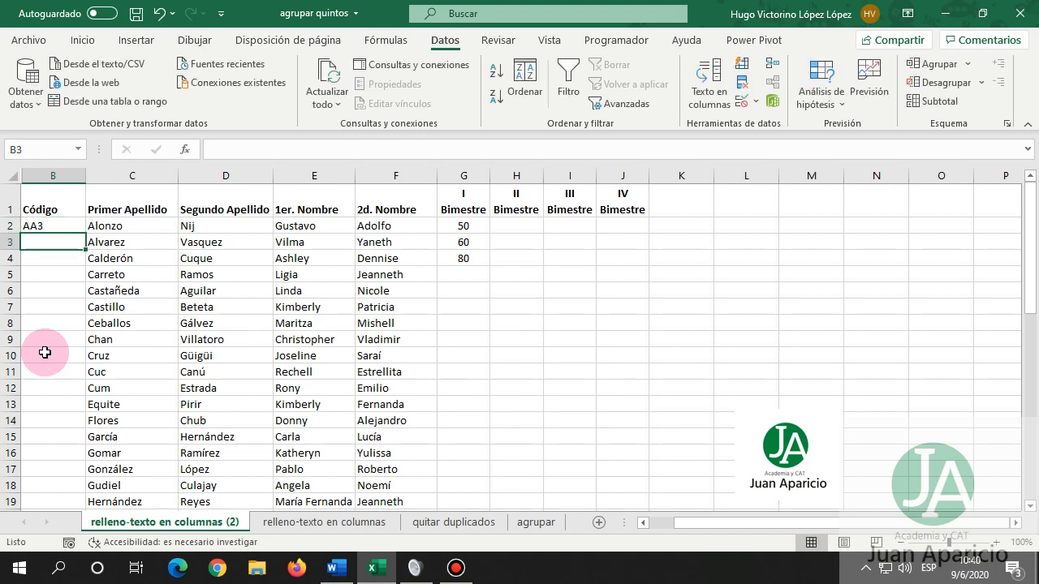
Enter the code AA3056 in B3 after cancelling a rejected short entry.
type("A")
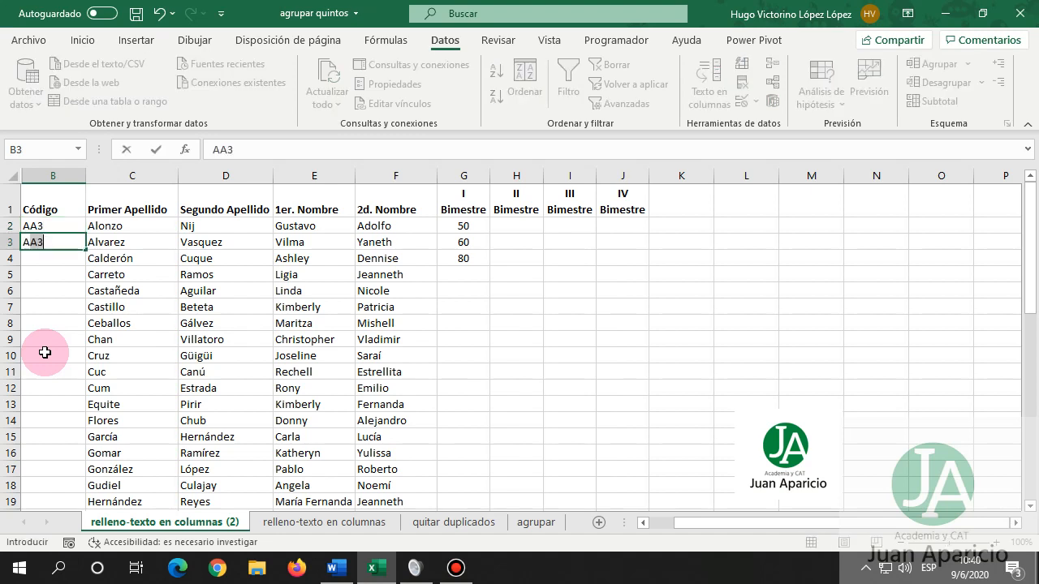
type("A3")
type("0")
key("Return")
type("3")
key("Return")
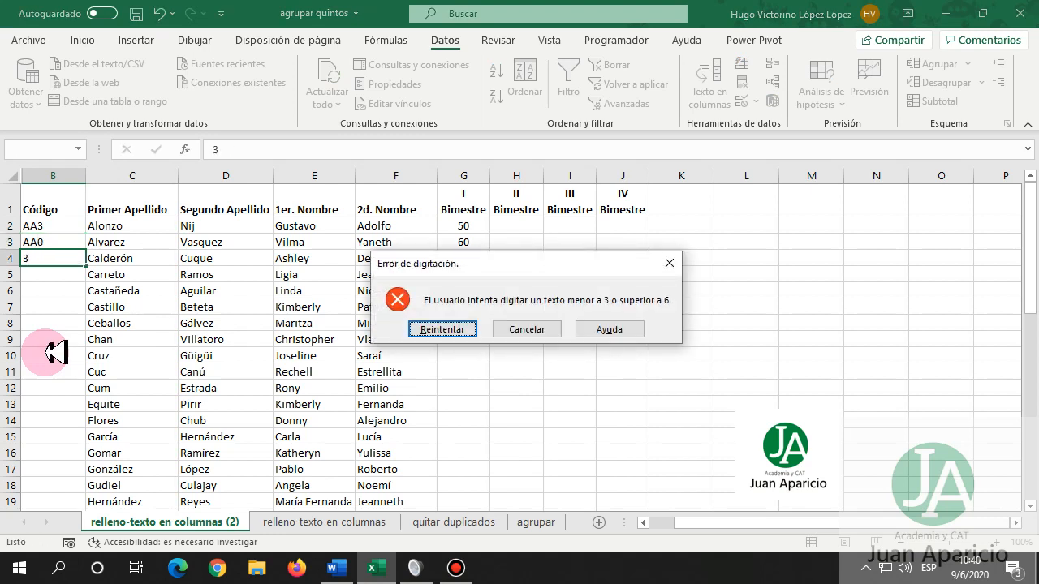
key("Escape")
key("Up")
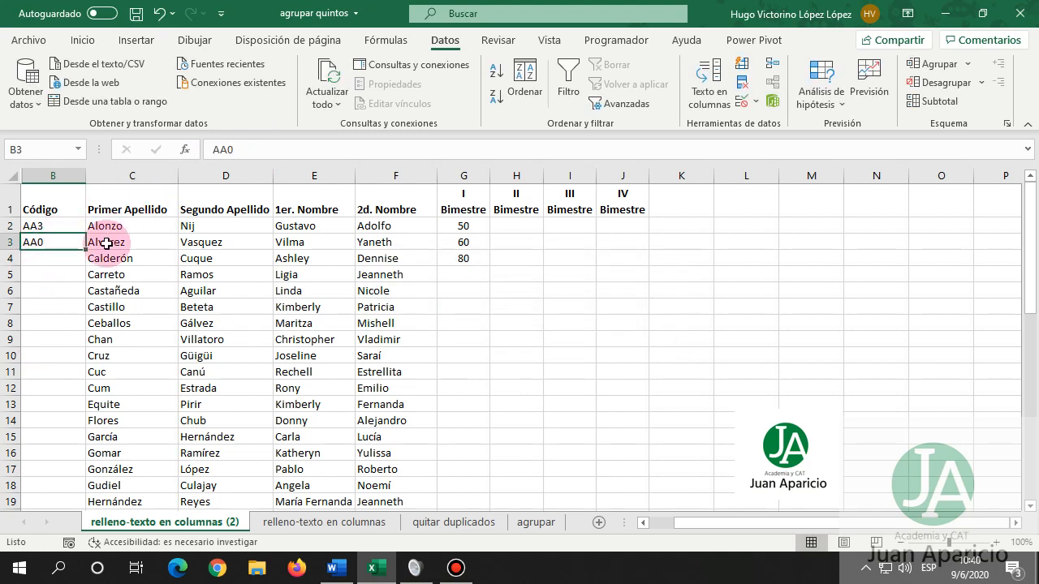
type("AA3")
type("0")
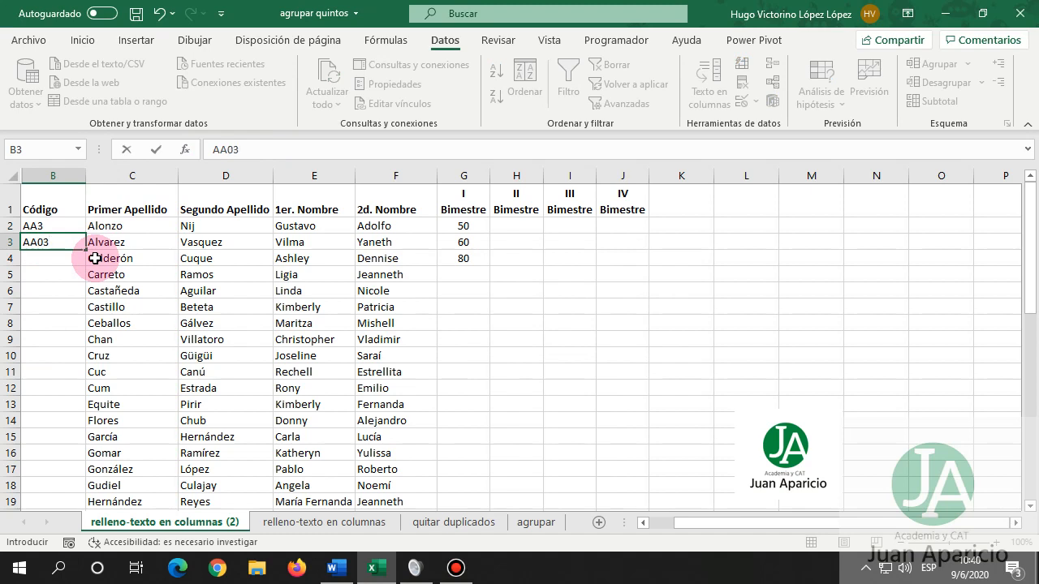
type("56")
key("Return")
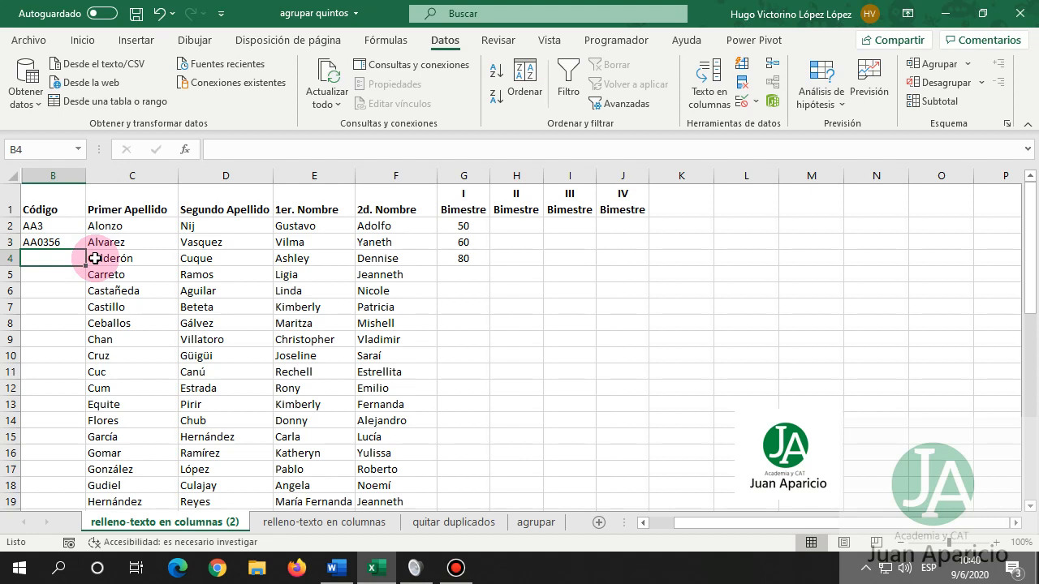
Try the 8-character code AAA00356 in B4 and discard it after the error alert.
type("AA")
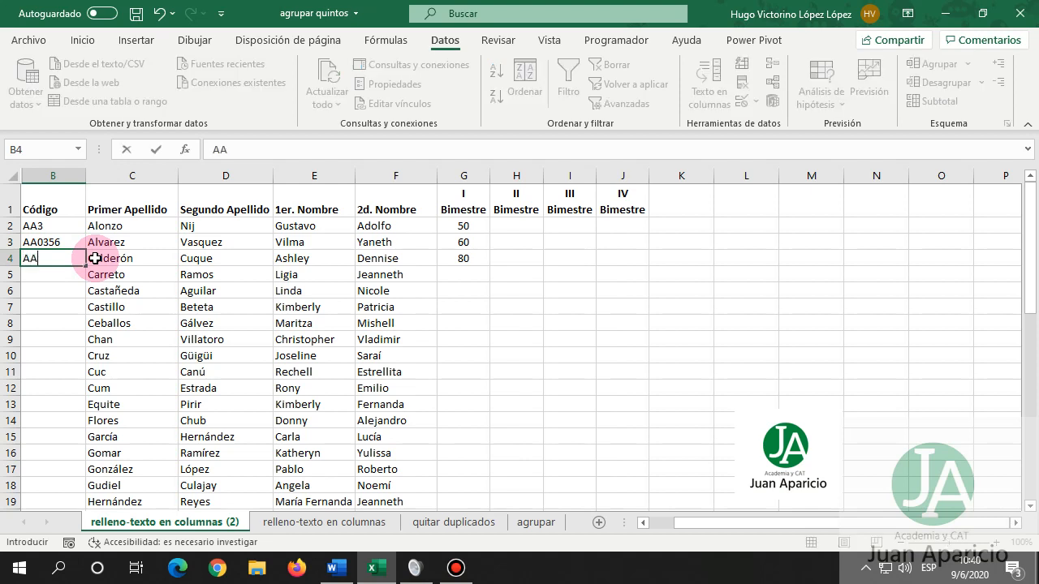
type("A00356")
key("Return")
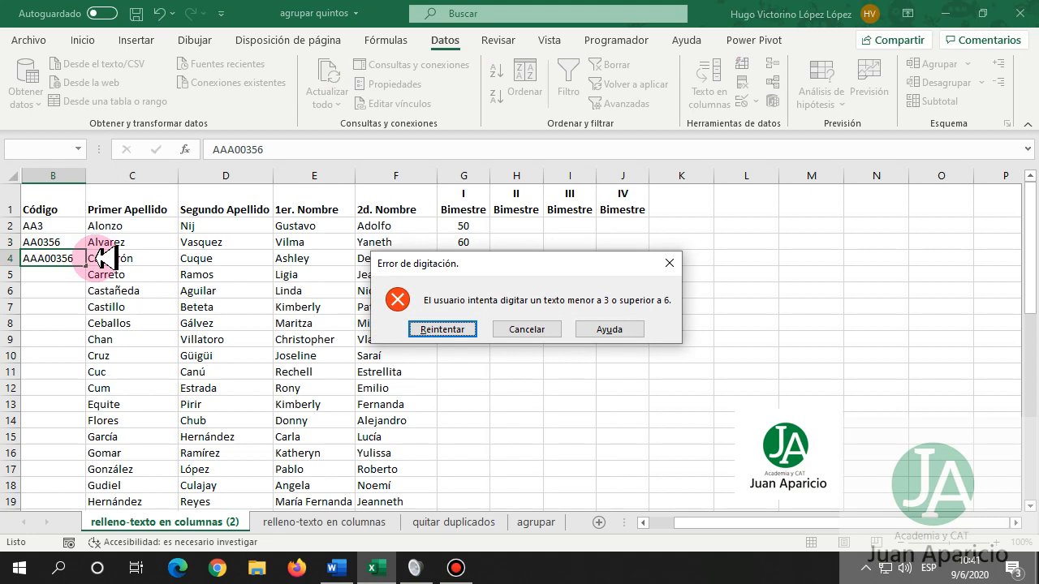
key("Escape")
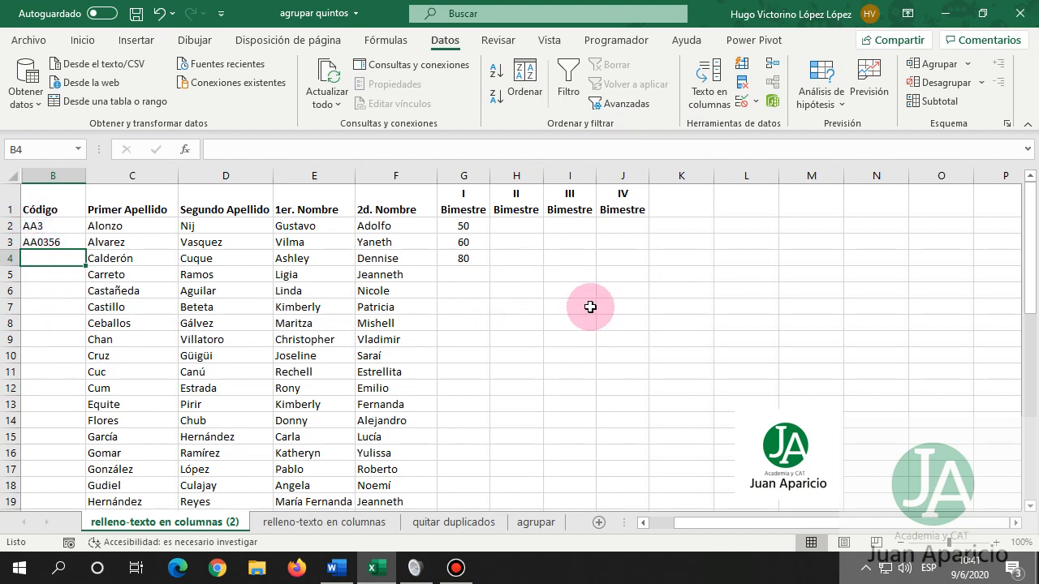
Copy the Primer Apellido and I–IV Bimestre headers into row 2 starting at L2.
left_click(734, 228)
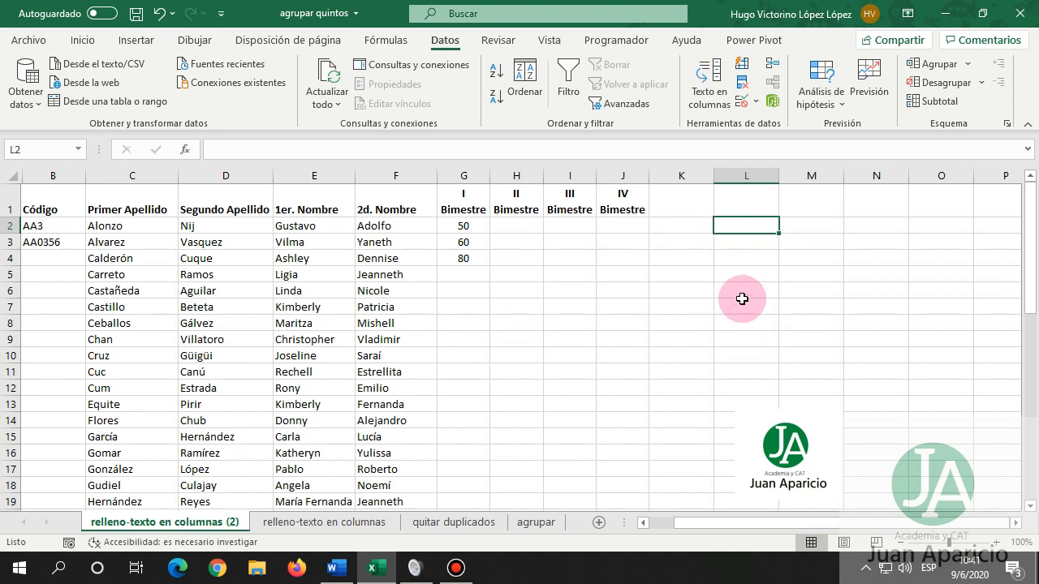
left_click(155, 201)
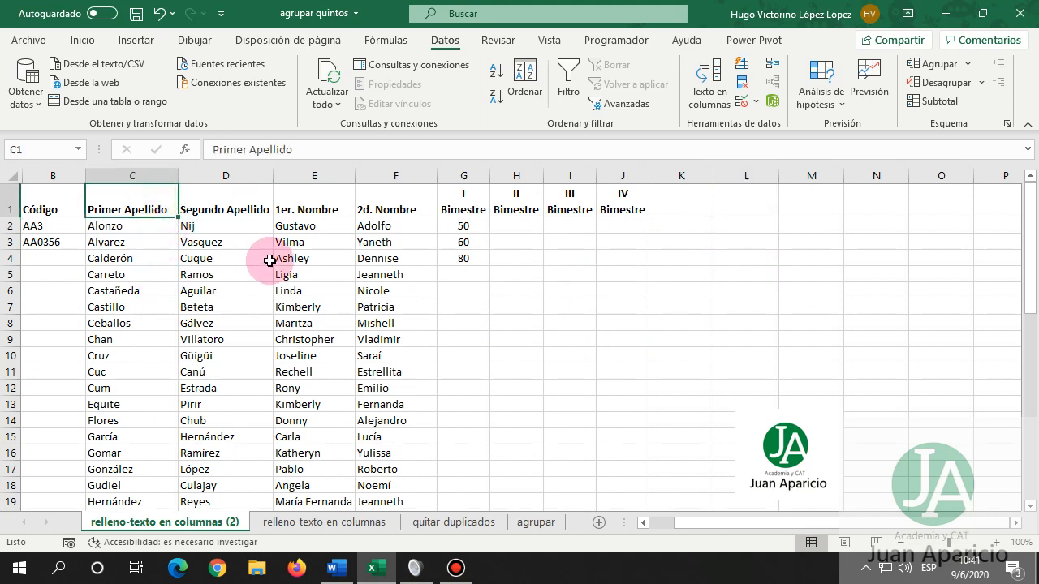
left_click(464, 207, "ctrl")
left_click(506, 213, "ctrl")
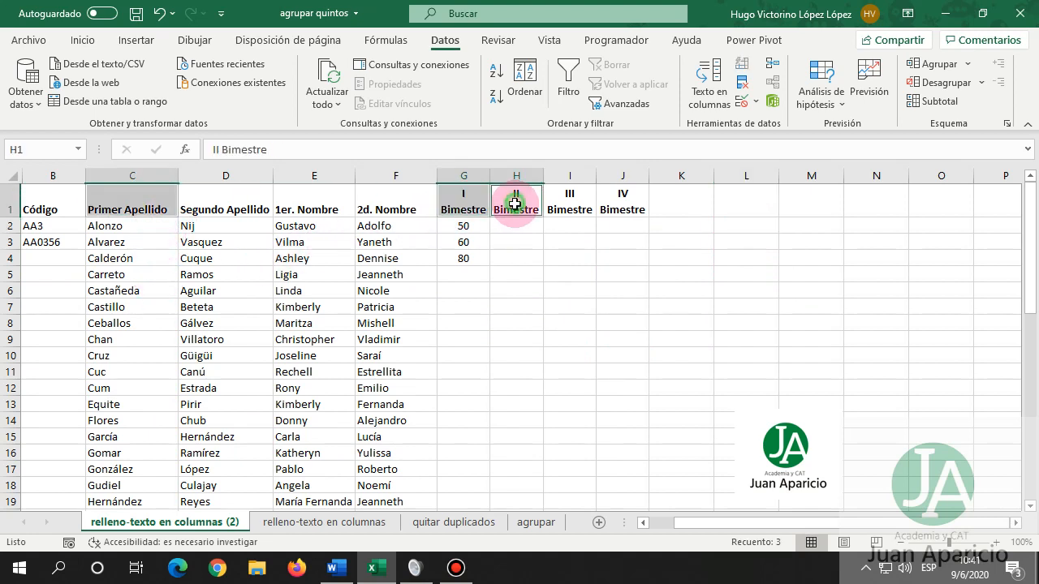
left_click(570, 209, "ctrl")
left_click(627, 203, "ctrl")
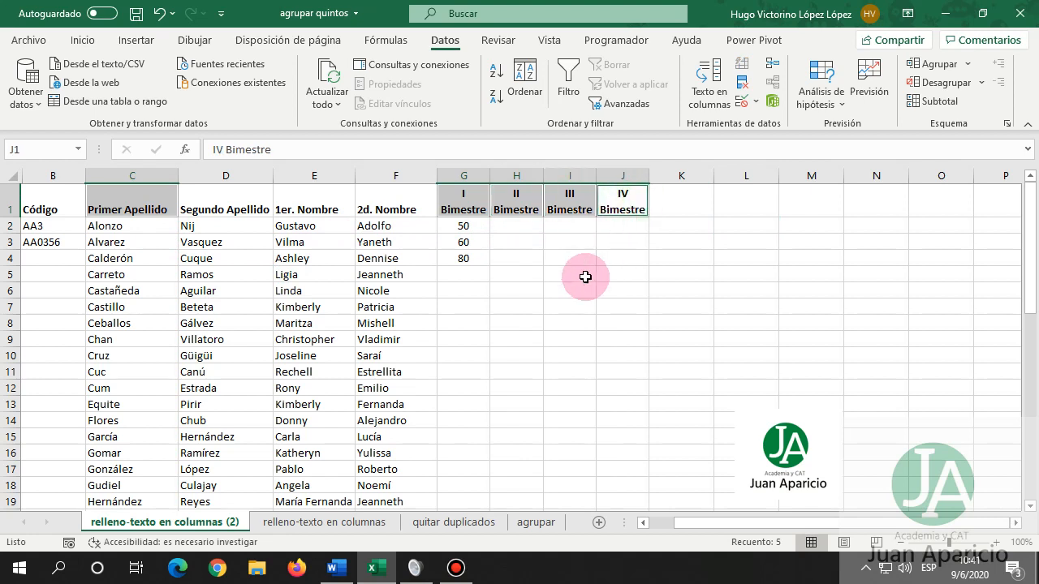
key("ctrl+c")
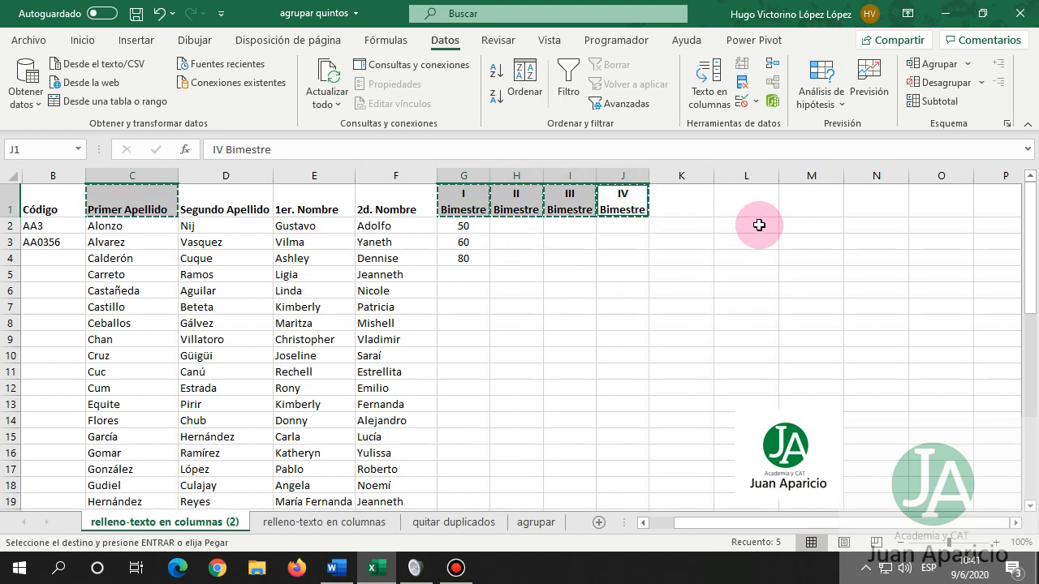
left_click(758, 225)
key("ctrl+v")
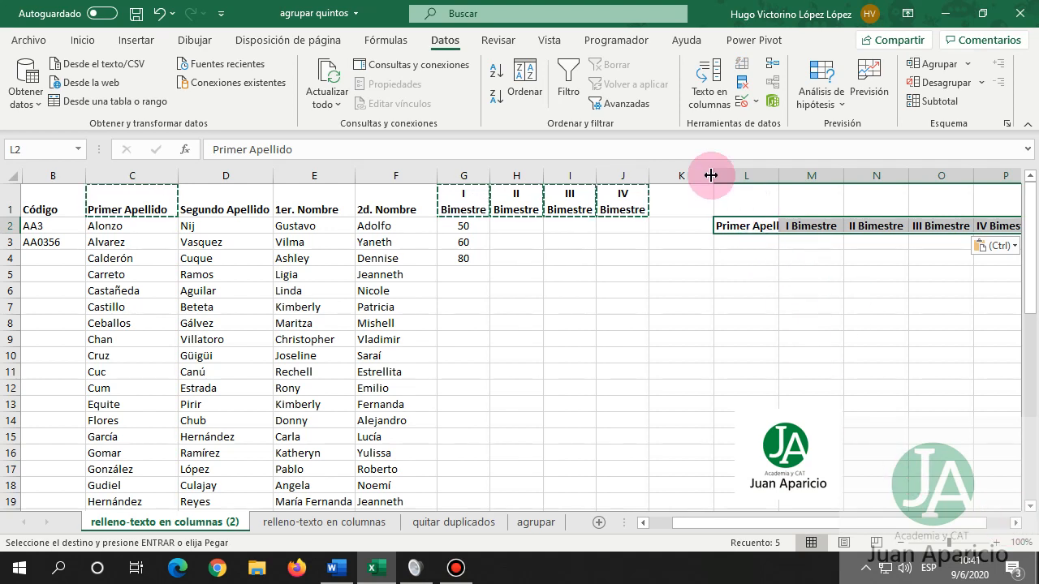
Narrow column K and open data validation for cell L3.
left_click_drag(712, 175, 689, 176)
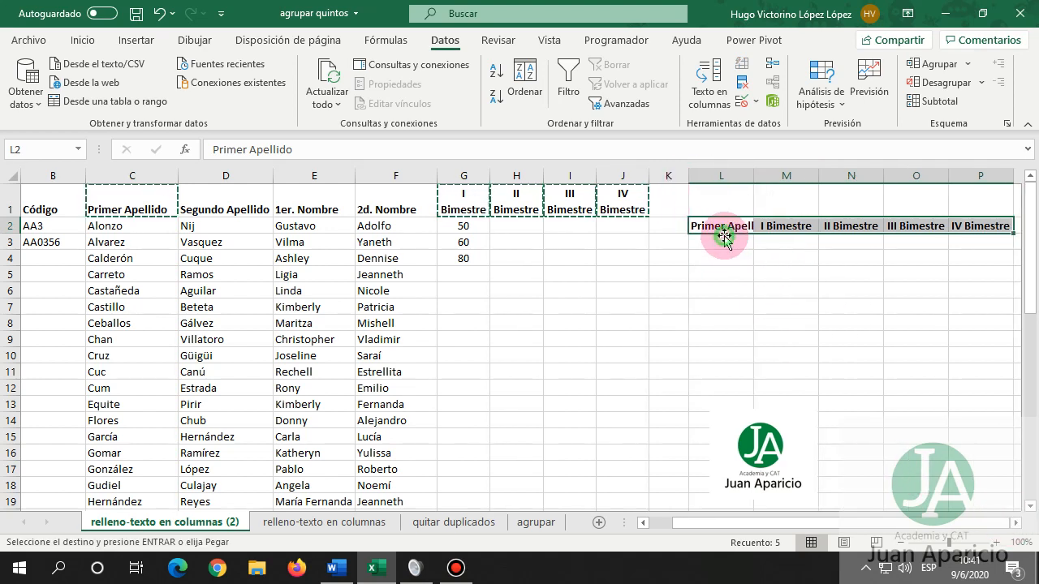
left_click(719, 242)
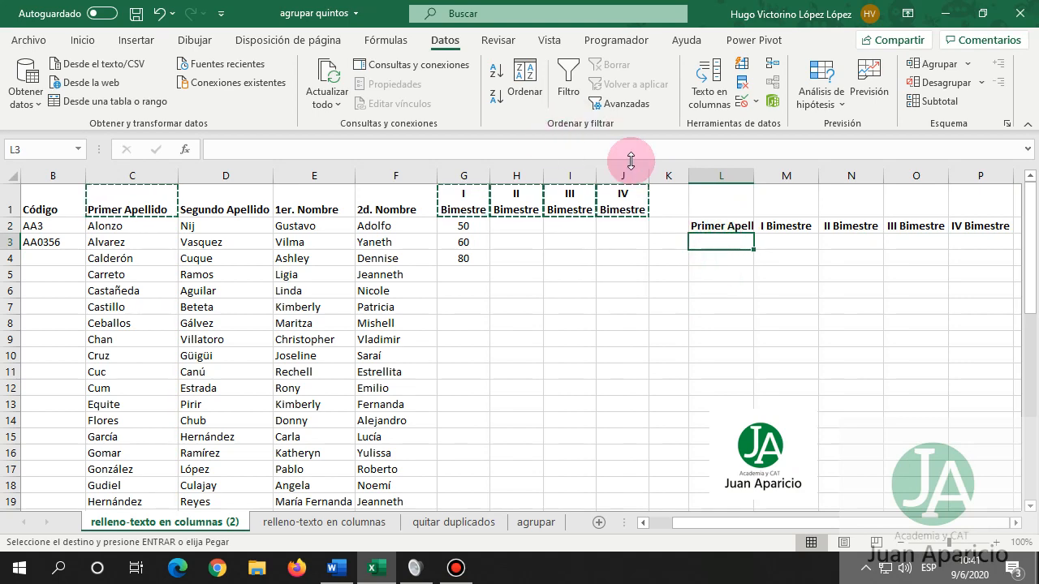
left_click(742, 100)
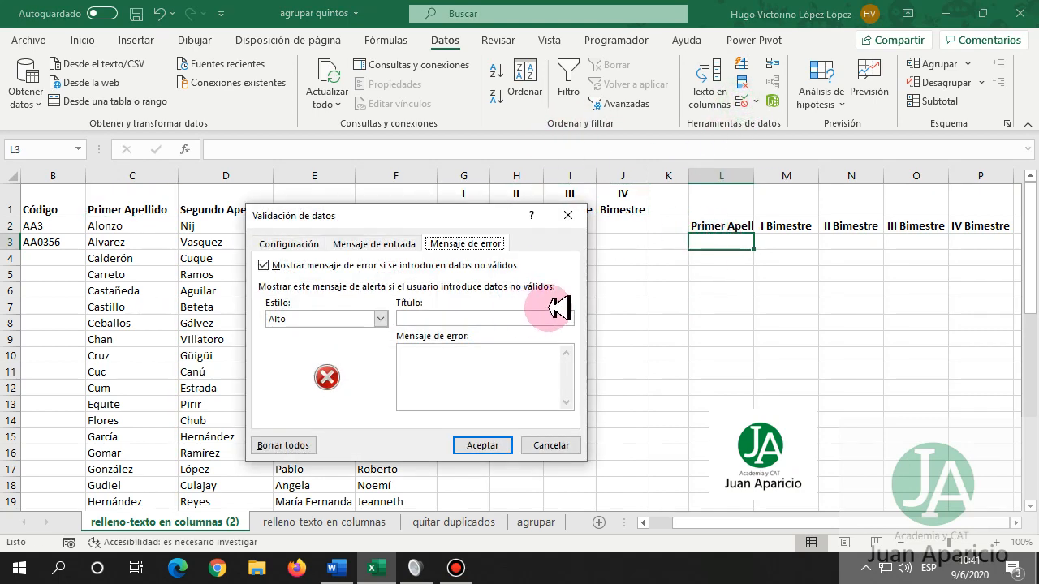
Give L3 a Lista validation sourced from C2:C48 and pick Alvarez from its dropdown.
left_click(311, 242)
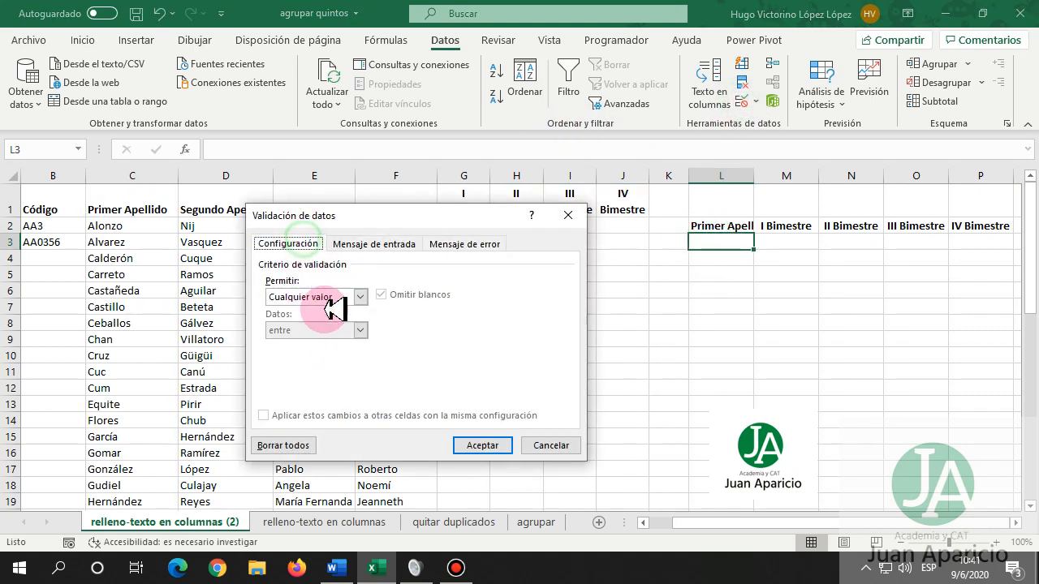
left_click(360, 297)
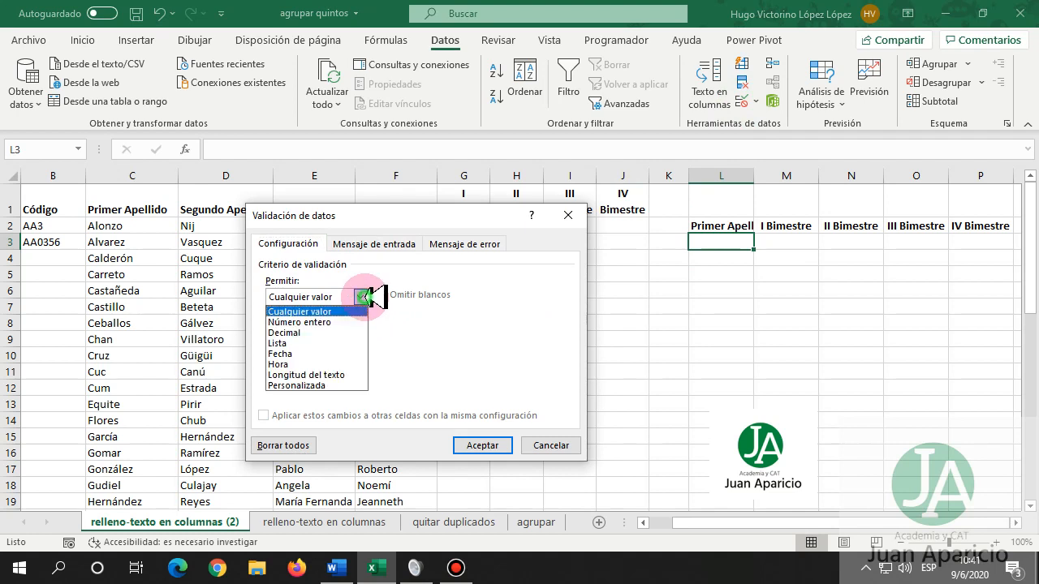
left_click(321, 342)
left_click(325, 365)
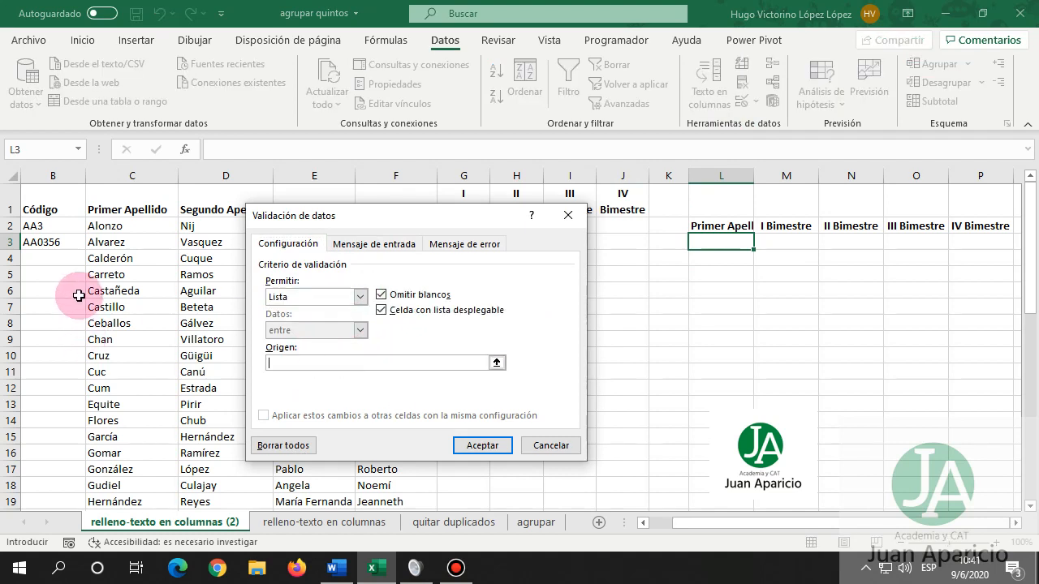
left_click_drag(133, 233, 114, 485)
left_click(477, 445)
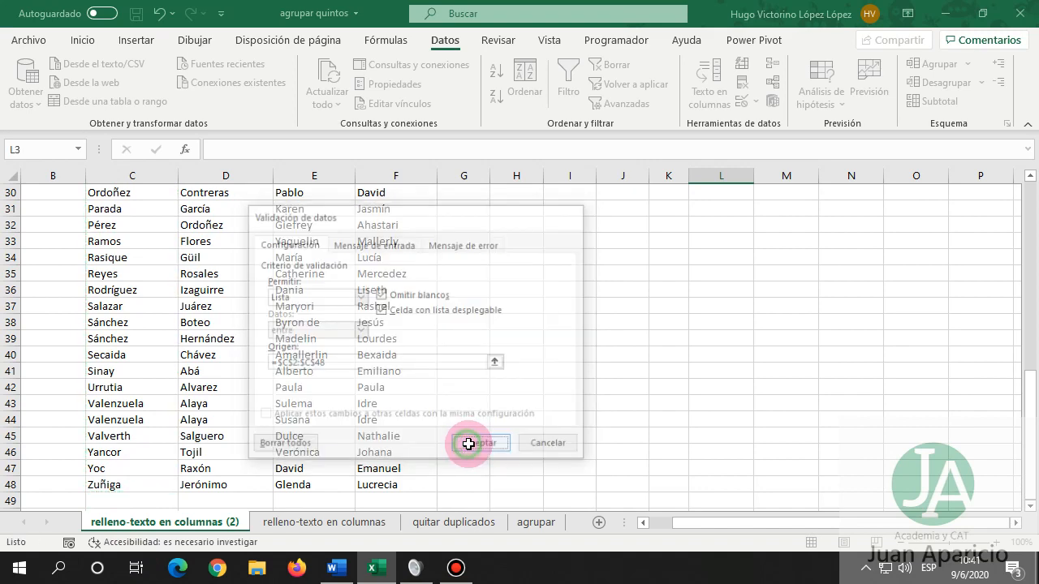
scroll(892, 308, "up", 10)
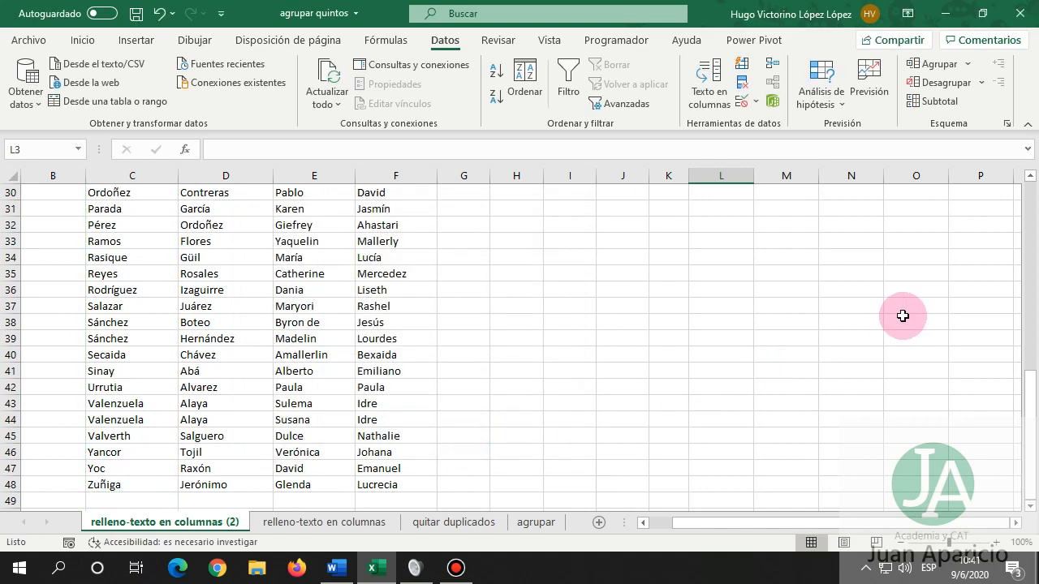
left_click(759, 244)
left_click(707, 266)
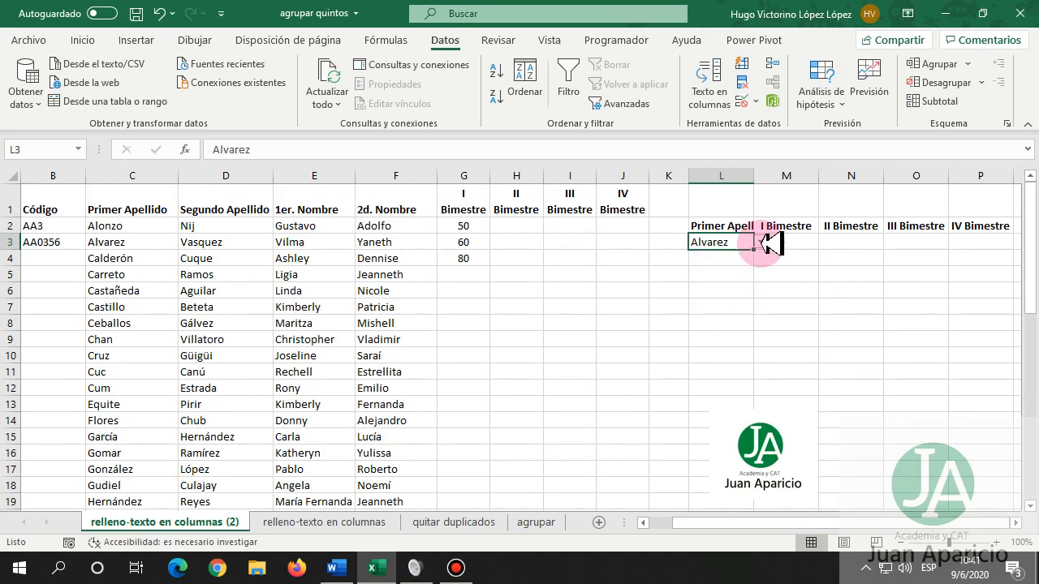
Pick Calderón, Castillo and Cruz in turn from L3's dropdown, ending on Alonzo.
left_click(761, 241)
left_click(718, 267)
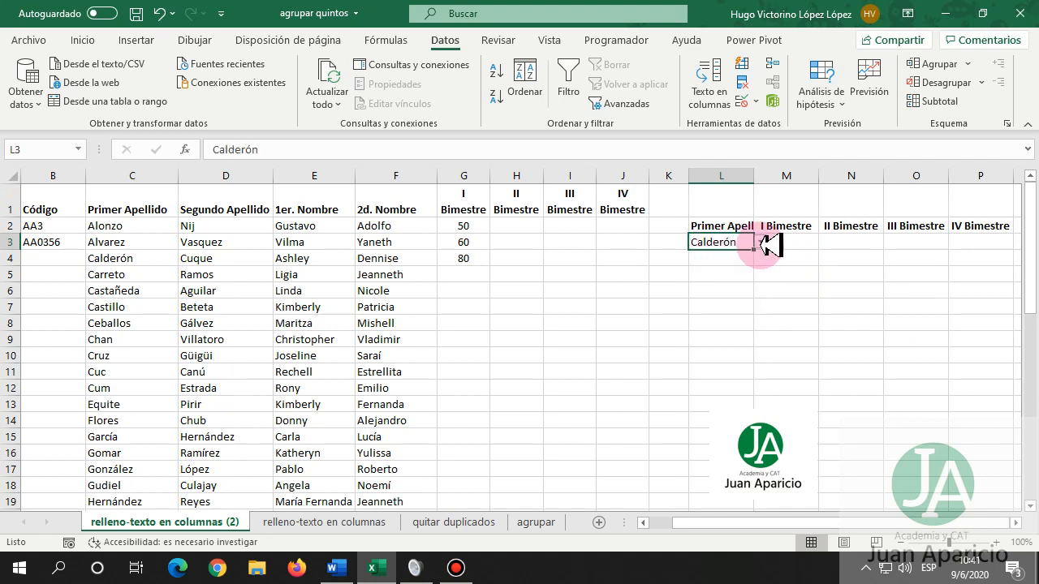
left_click(761, 242)
left_click(721, 287)
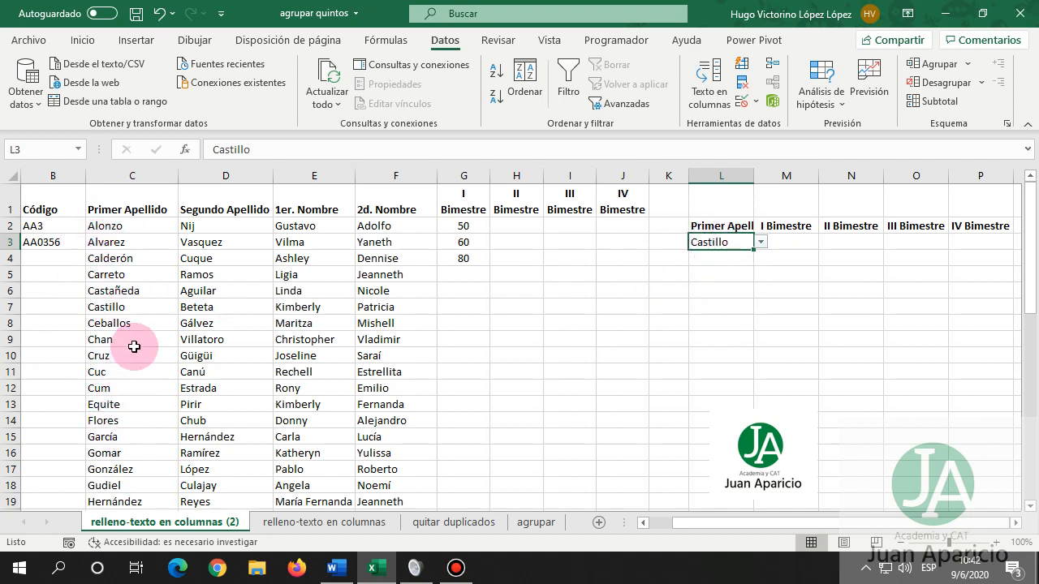
left_click(762, 242)
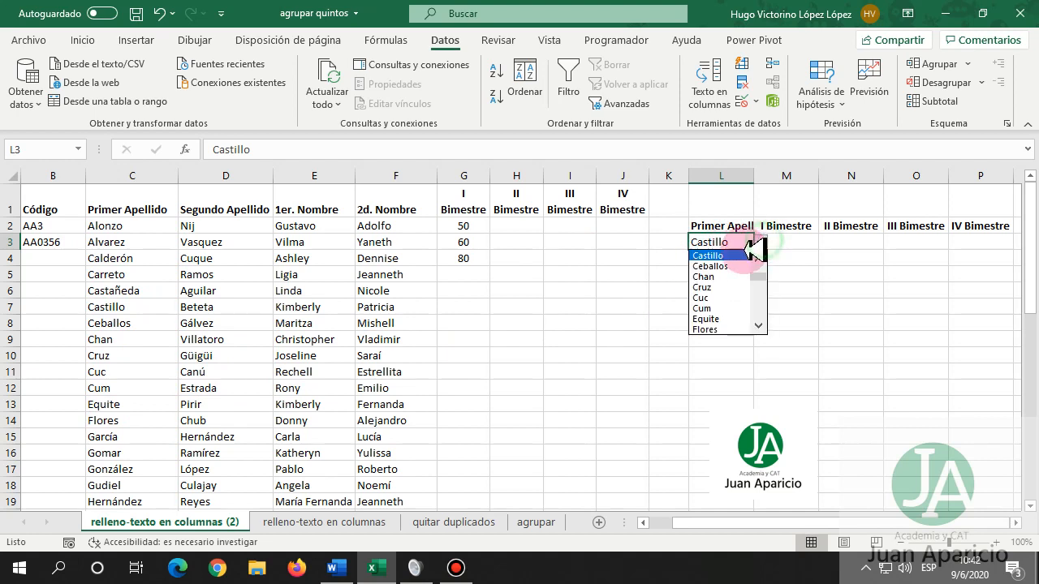
left_click(741, 276)
left_click(762, 242)
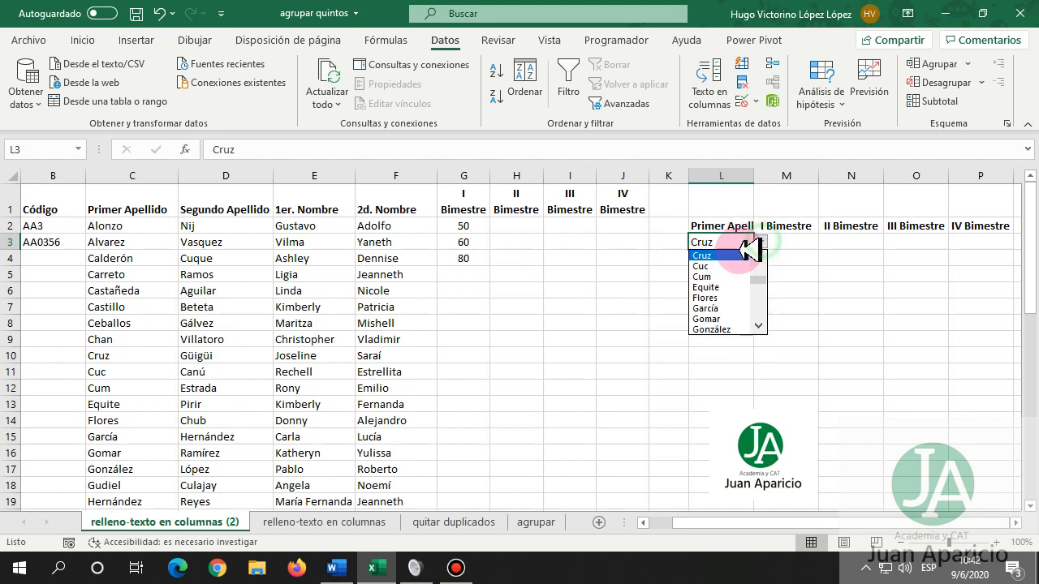
scroll(743, 272, "up", 3)
left_click(714, 256)
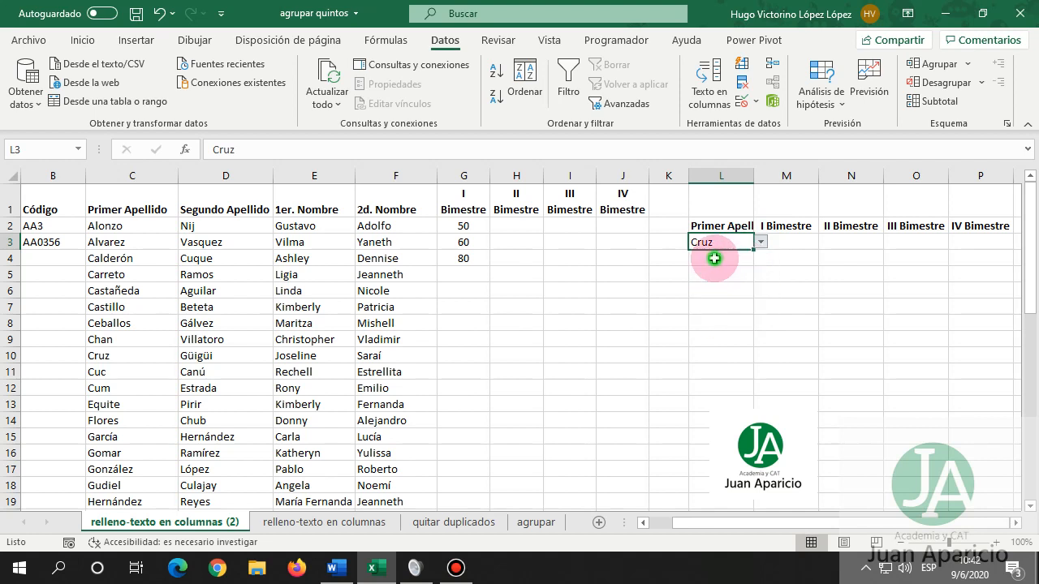
left_click(786, 243)
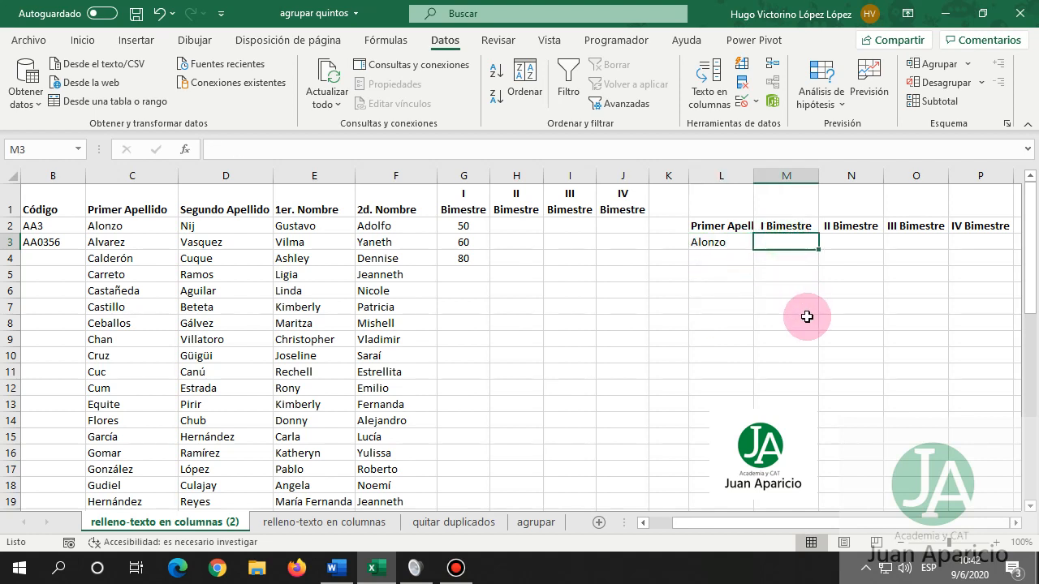
Start a BUSCARV formula in M3 and bring up its Argumentos de función dialog.
type("=busc")
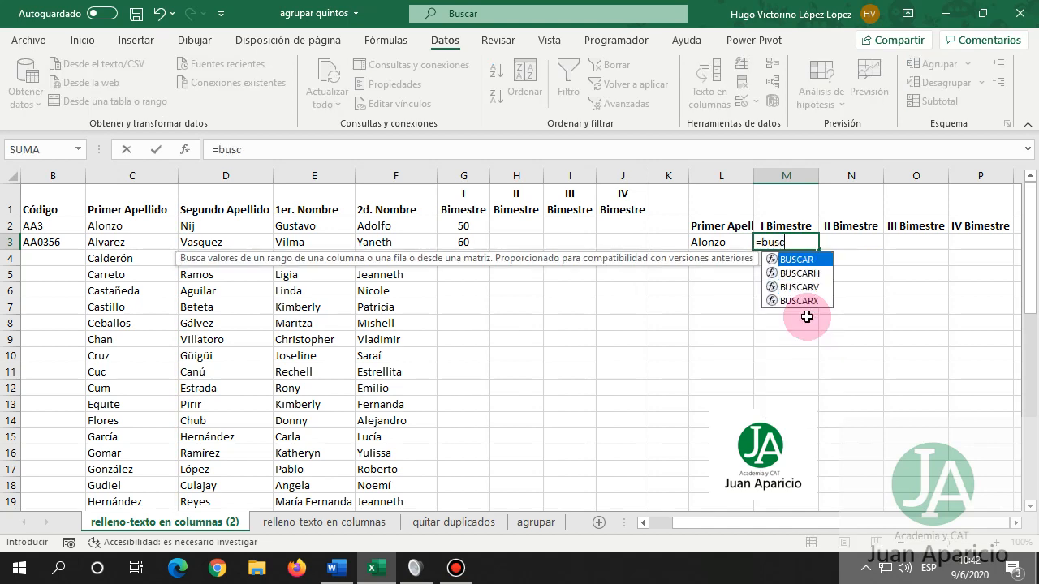
key("Down")
key("Down")
key("Tab")
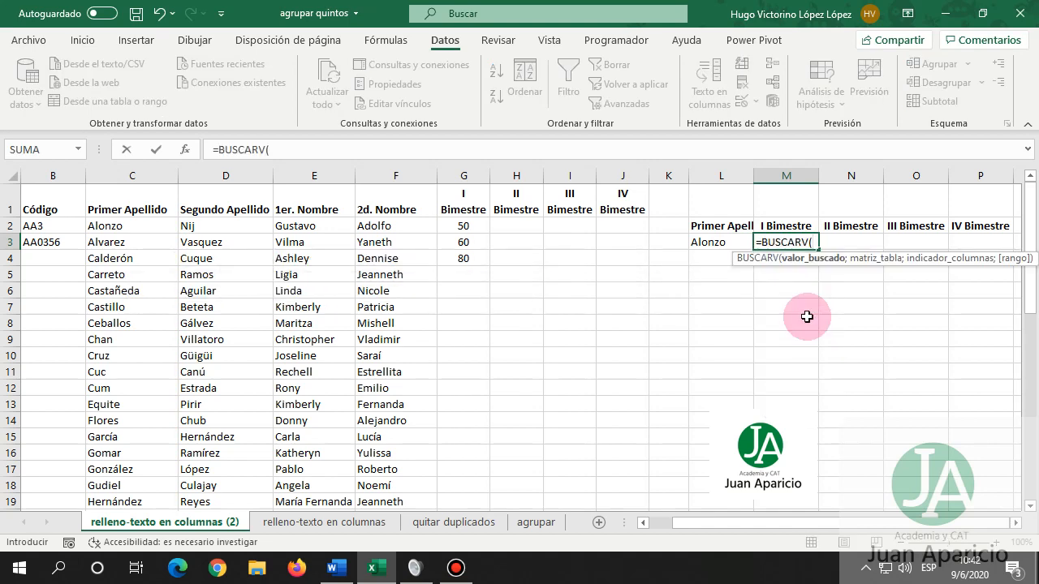
left_click(185, 150)
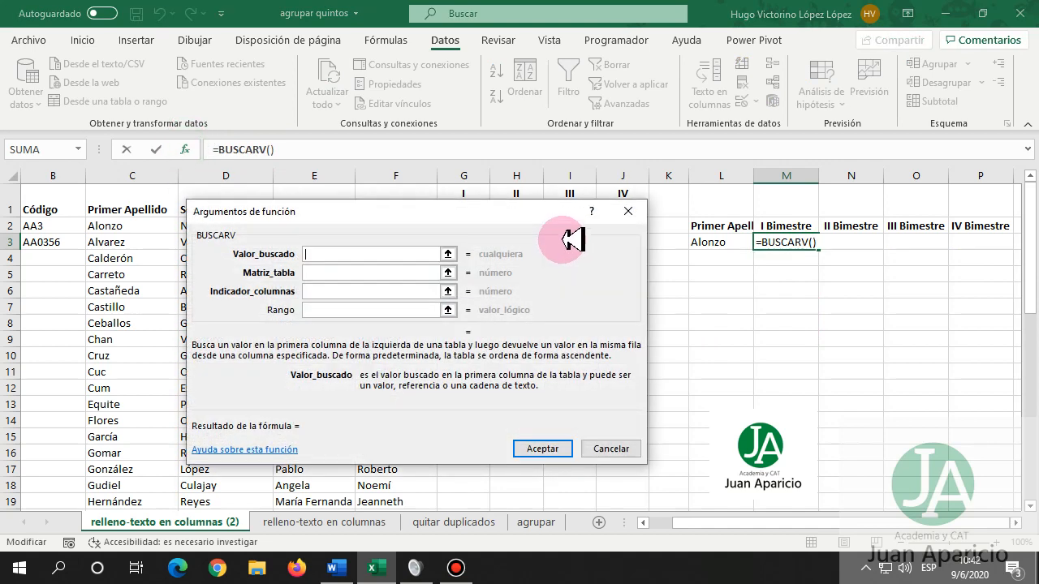
left_click_drag(437, 216, 662, 268)
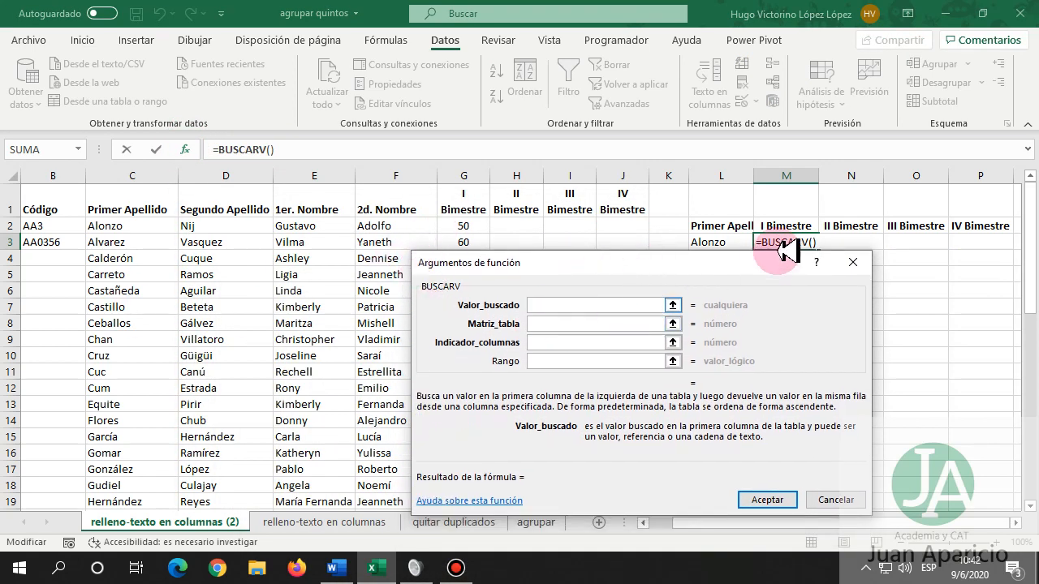
Set lookup $L$3, table $C$2:$J$48, column 5 and range 0, returning 50.
left_click(560, 323)
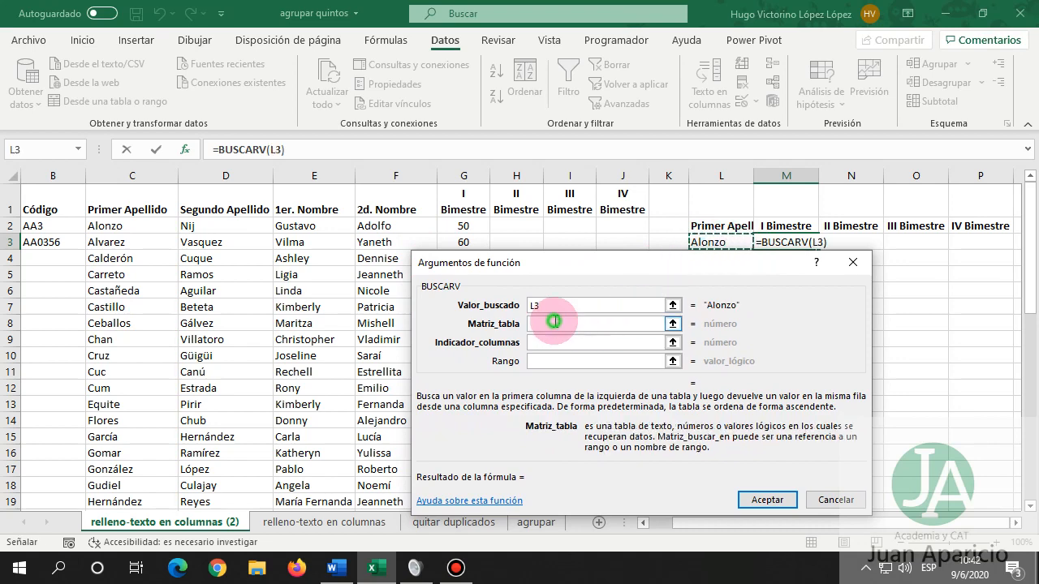
left_click_drag(111, 224, 614, 490)
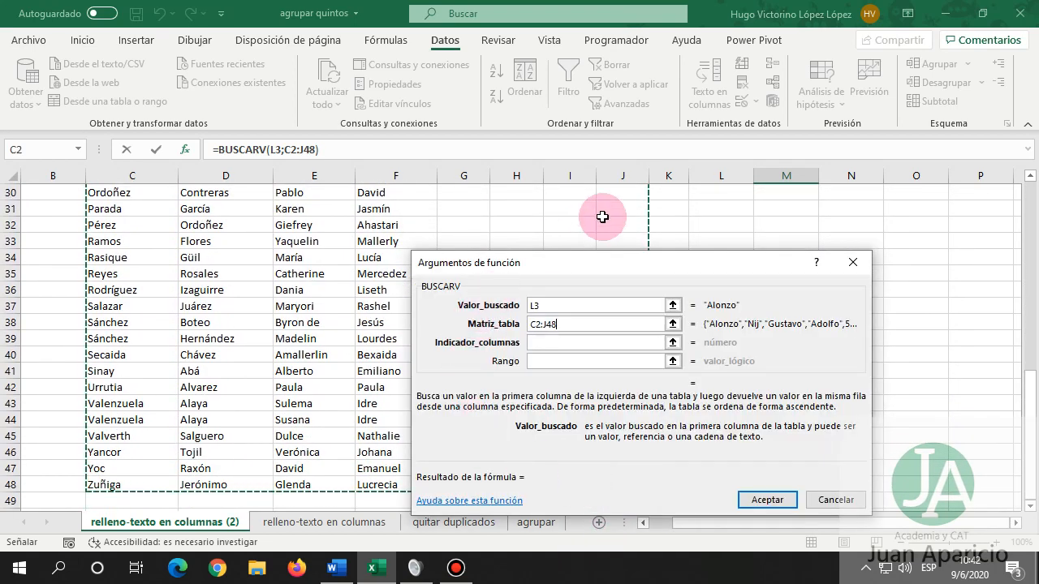
scroll(602, 215, "up", 10)
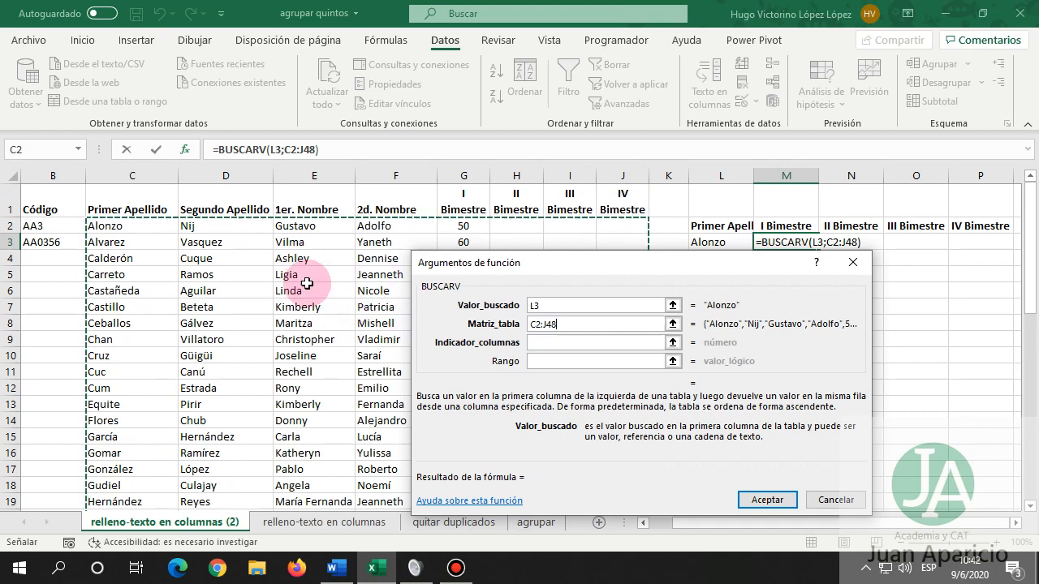
key("Tab")
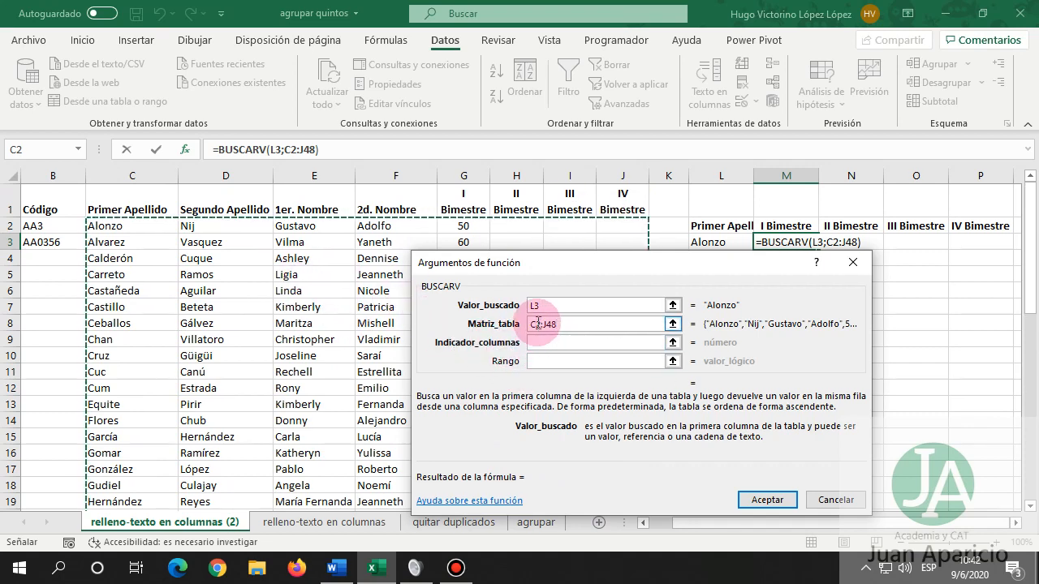
left_click(538, 323)
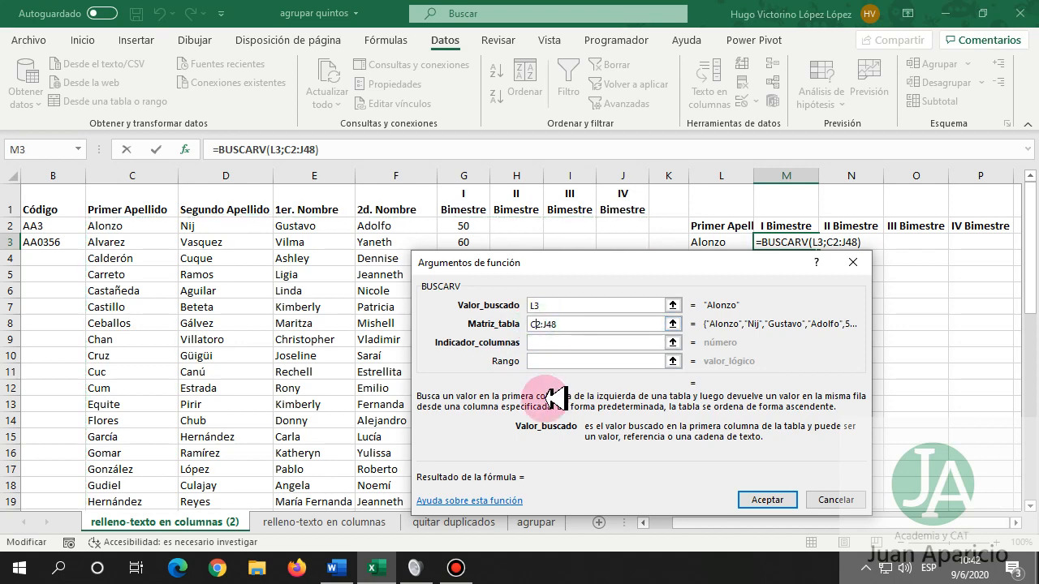
key("F4")
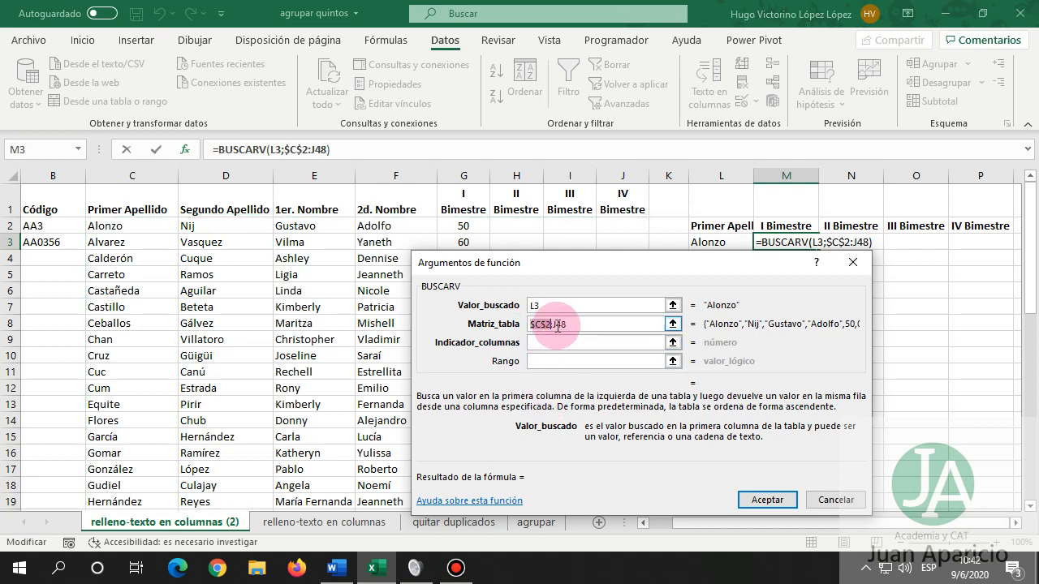
key("F4")
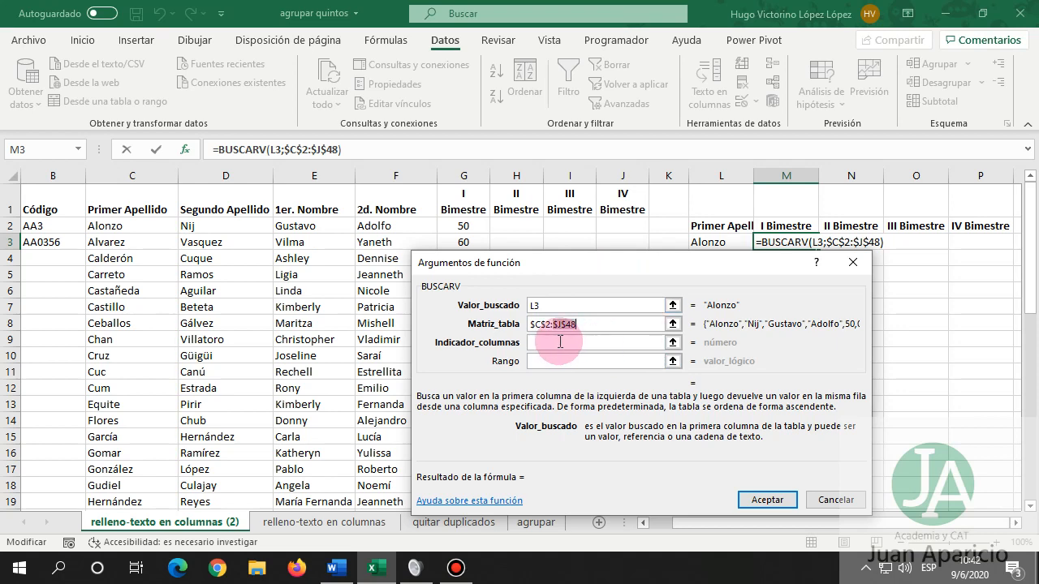
left_click(560, 341)
left_click(534, 305)
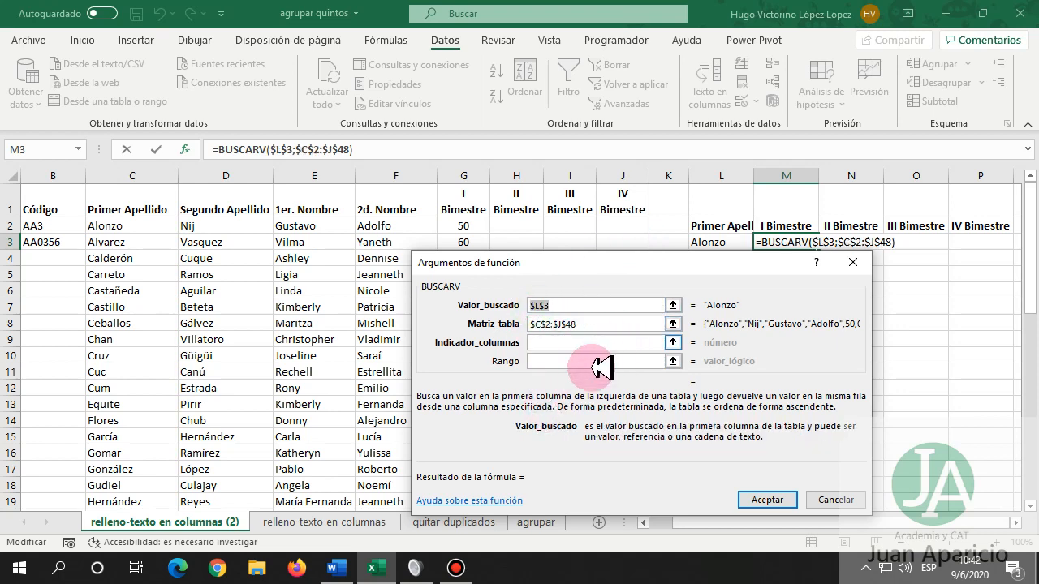
left_click(545, 345)
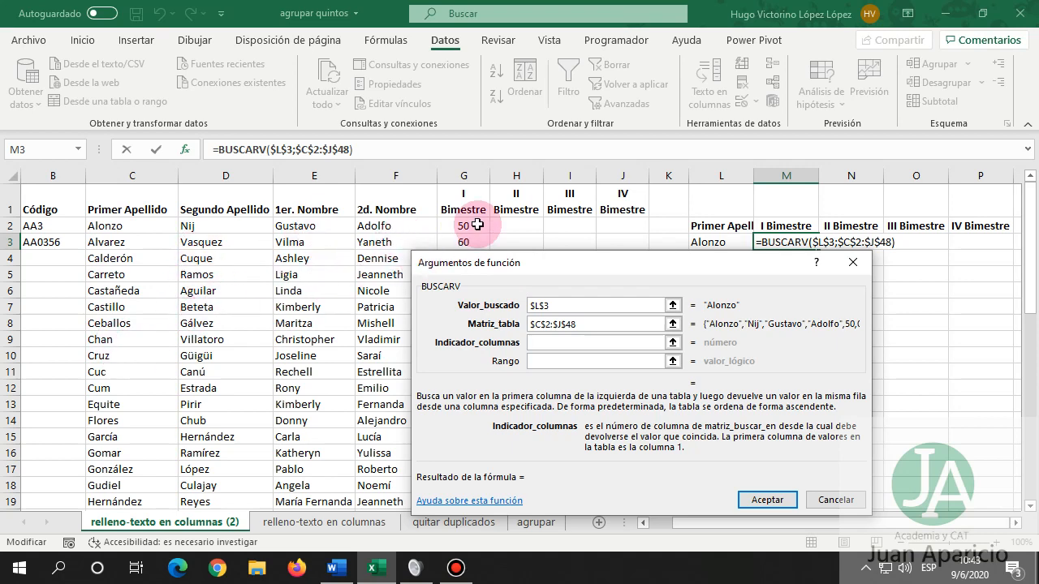
left_click(540, 361)
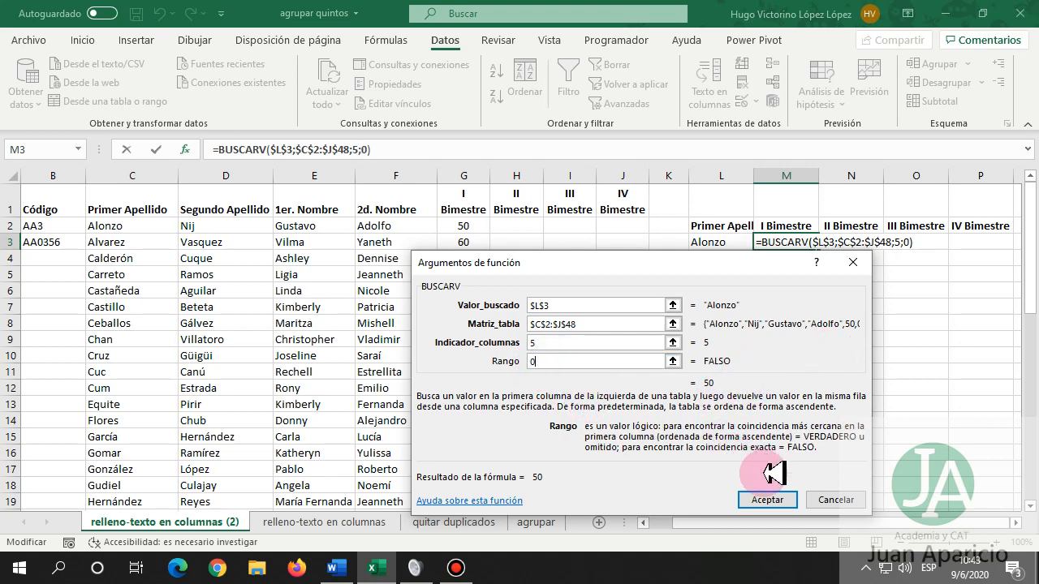
left_click(767, 499)
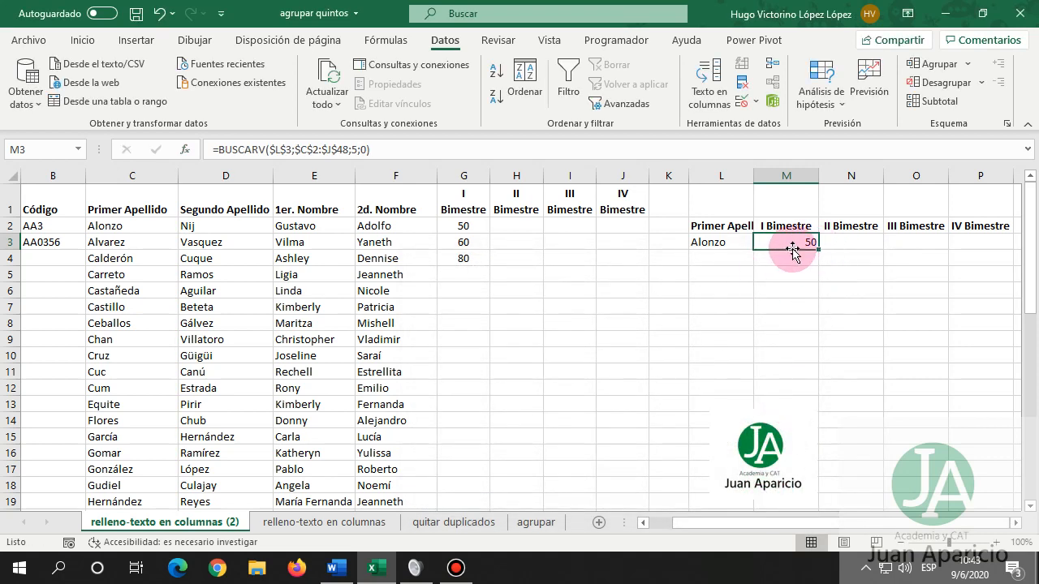
Enter the scores 60, 70 and 90 in H2, I2 and J2.
left_click(518, 225)
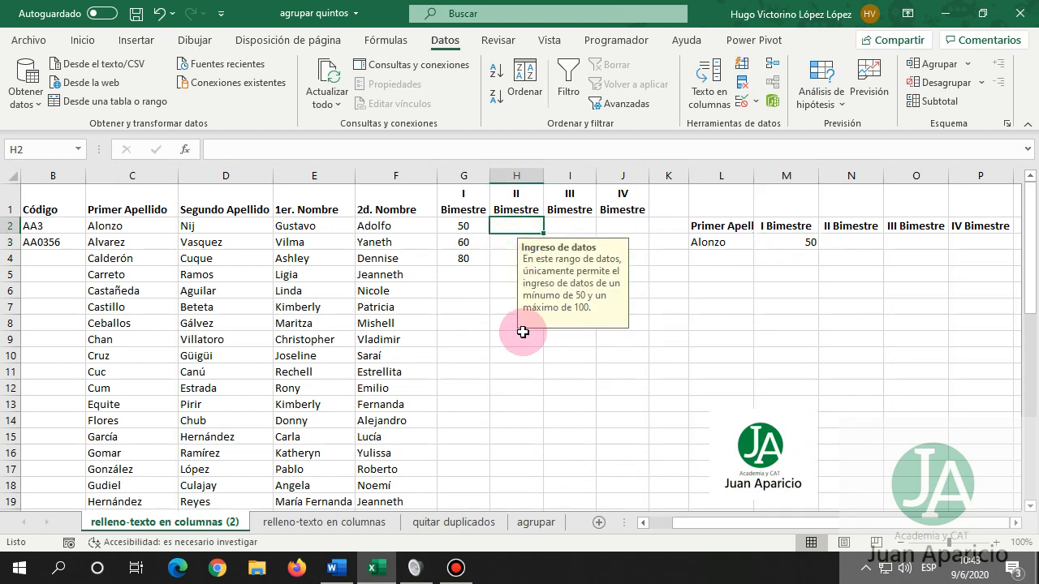
type("60")
key("Tab")
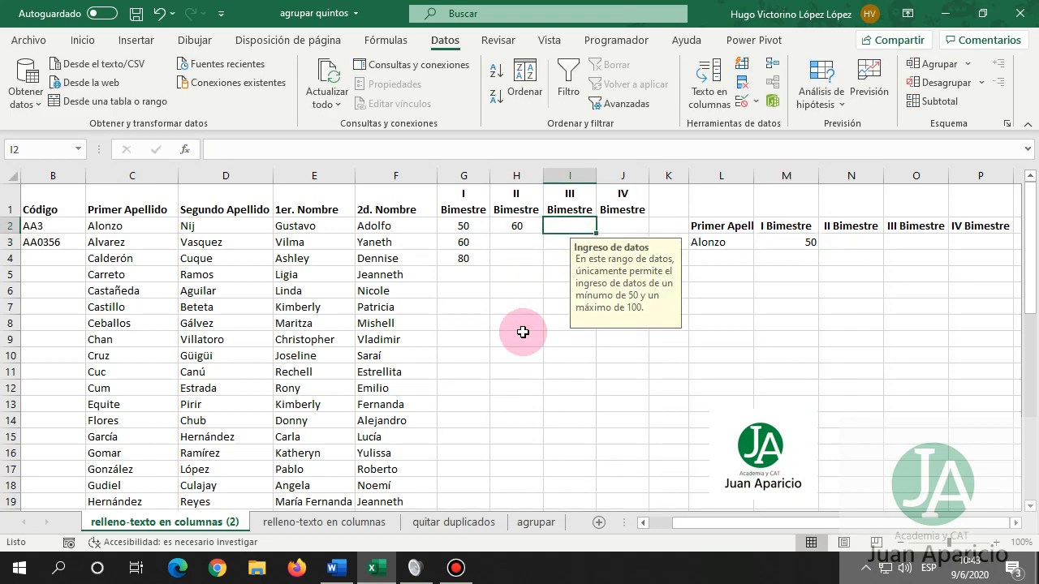
type("70")
key("Tab")
type("90")
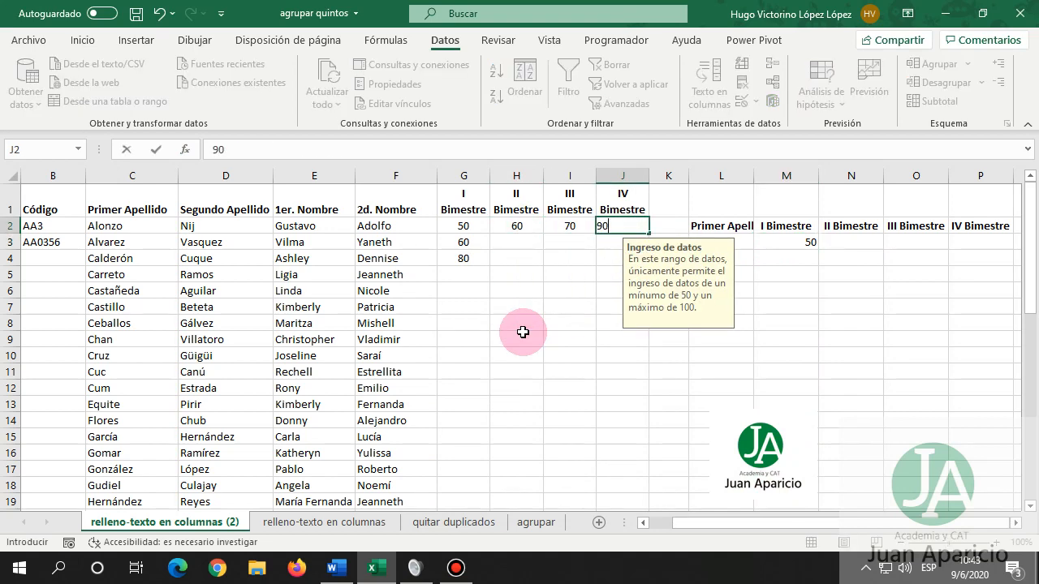
key("Tab")
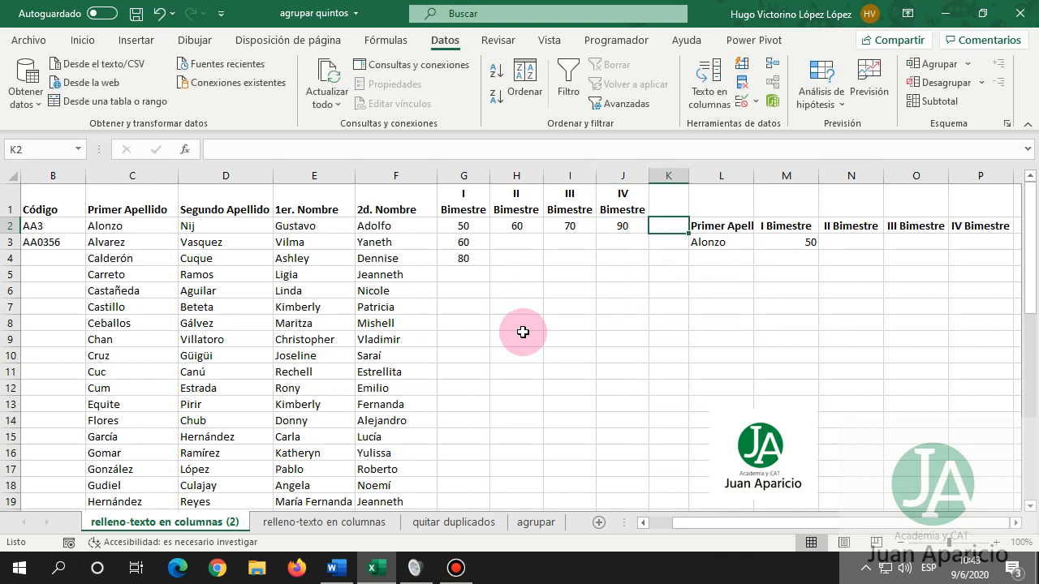
Fill the M3 lookup across to P3 and set N3's column number to 6.
left_click(779, 244)
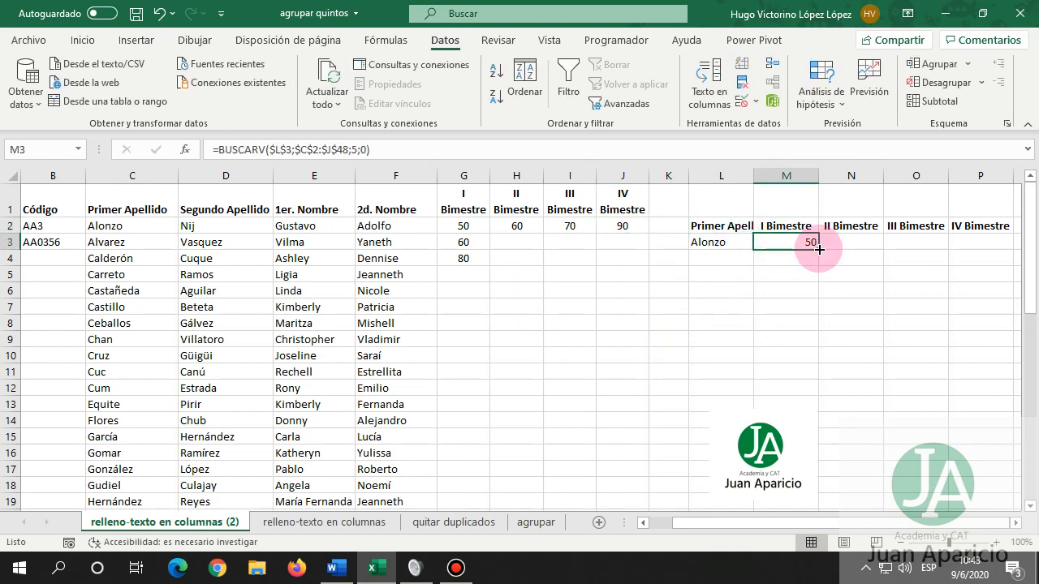
left_click_drag(818, 250, 989, 246)
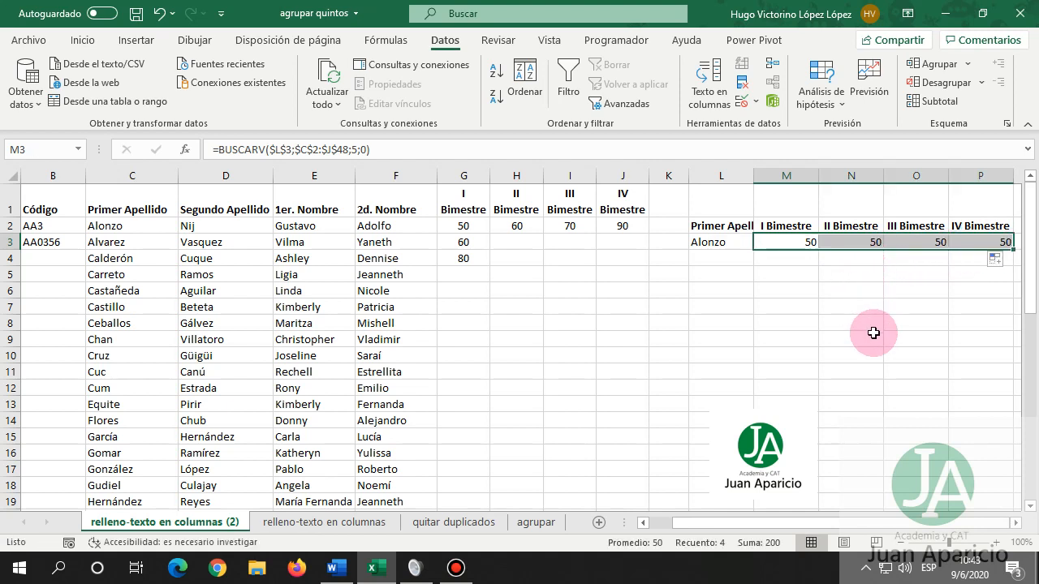
left_click(851, 243)
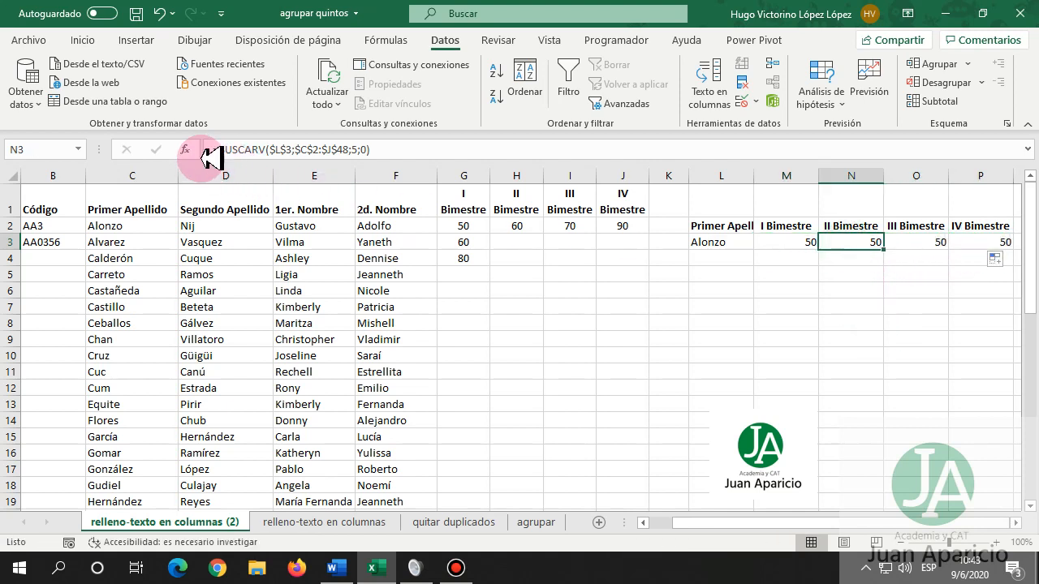
left_click(186, 149)
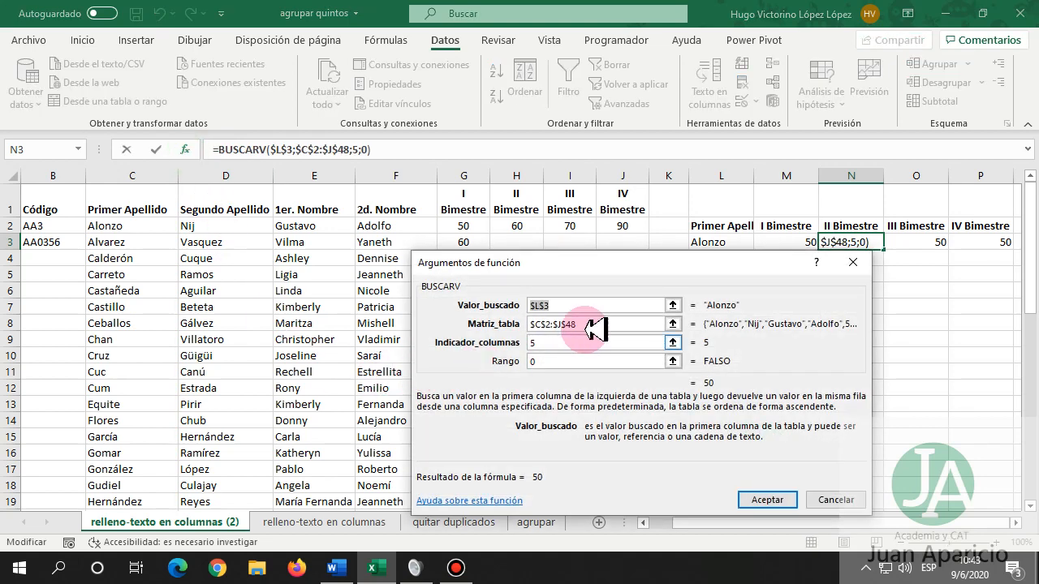
left_click(552, 343)
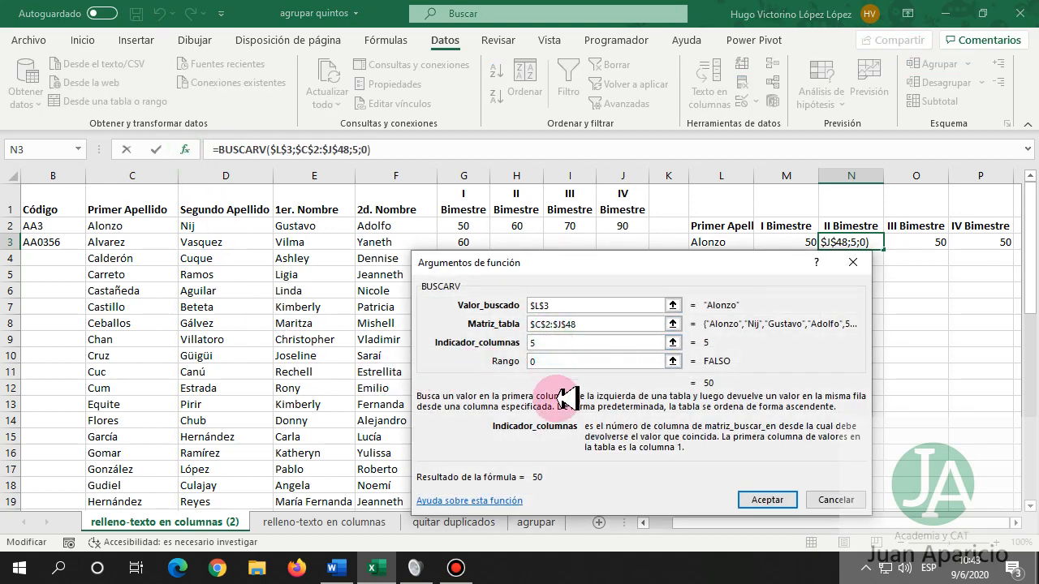
type("6")
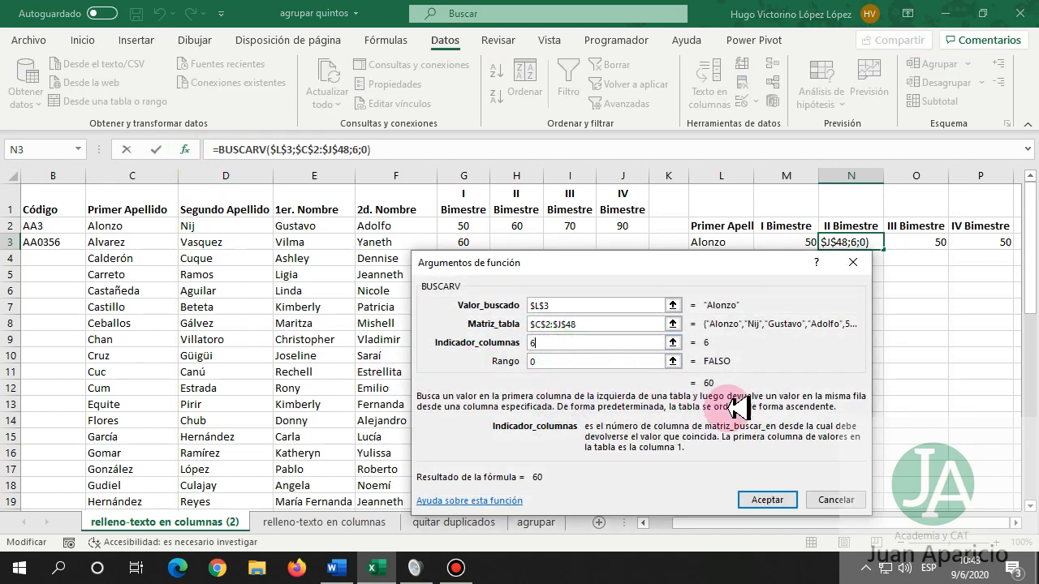
left_click(766, 499)
Set the O3 and P3 lookups to columns 7 and 8, then open L3's surname list.
left_click(920, 240)
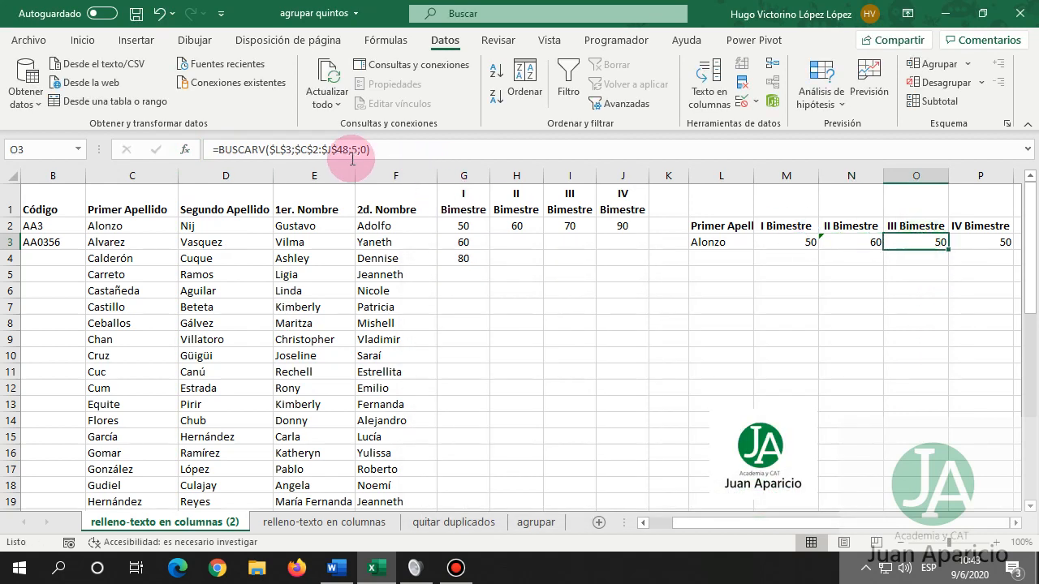
left_click(185, 149)
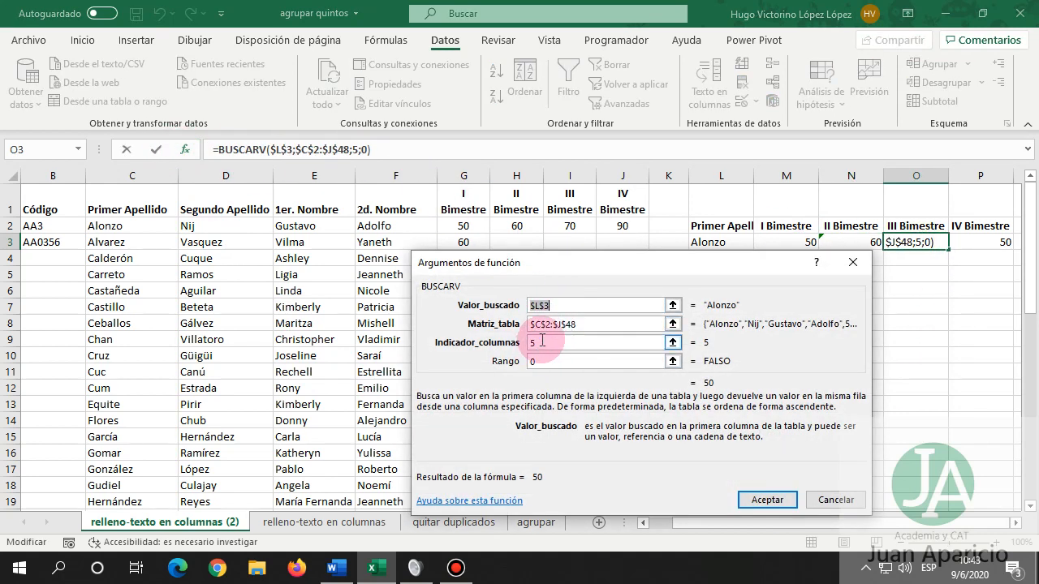
left_click(542, 342)
type("7")
left_click(749, 498)
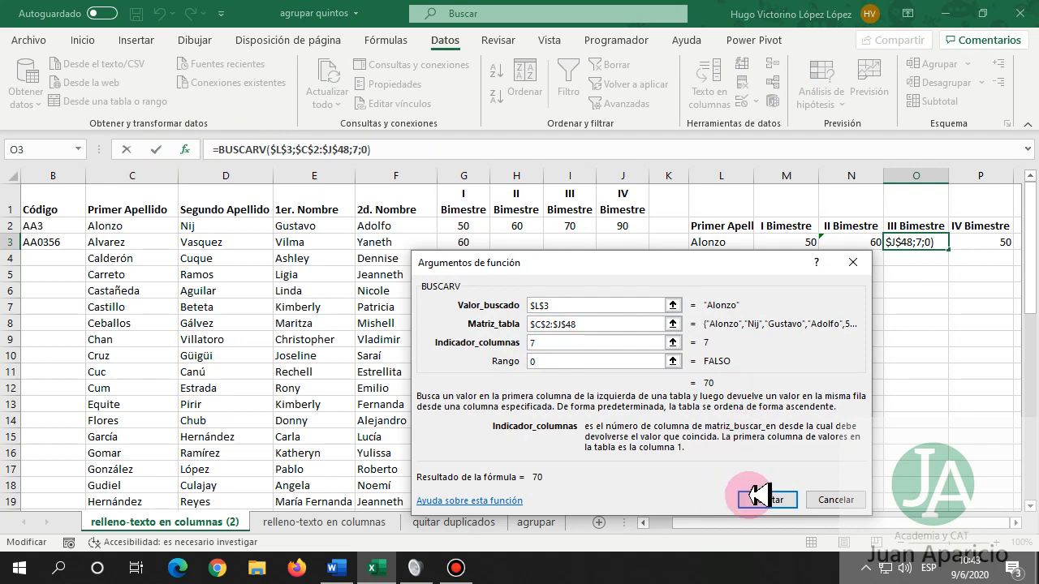
left_click(972, 235)
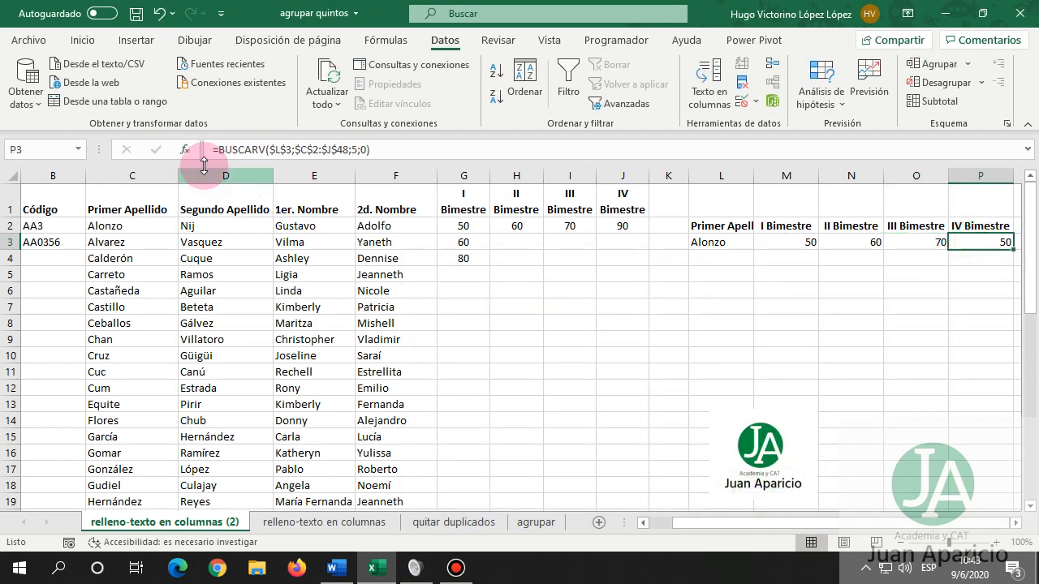
left_click(185, 150)
left_click(575, 325)
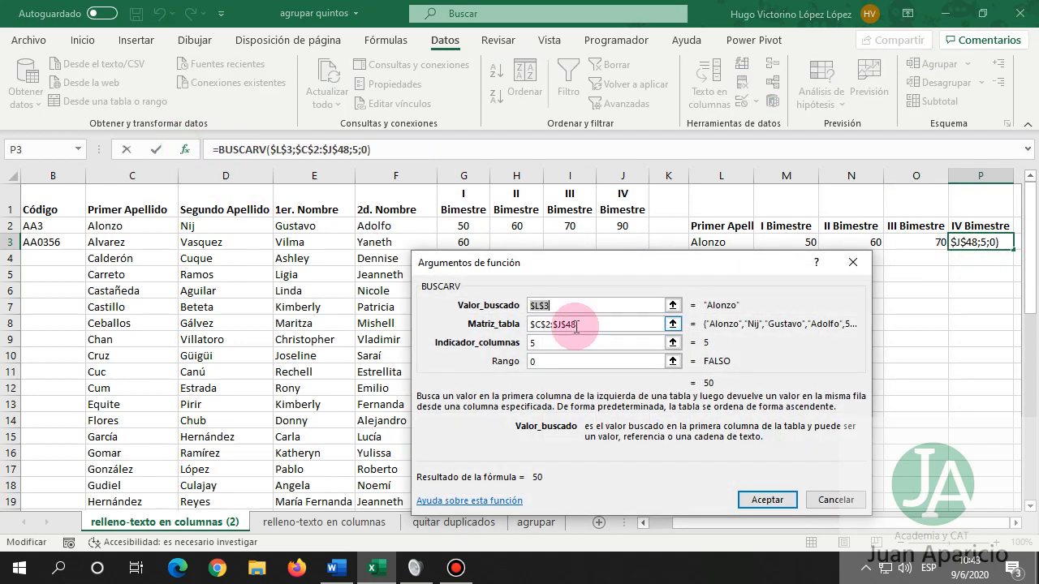
left_click(549, 344)
type("8")
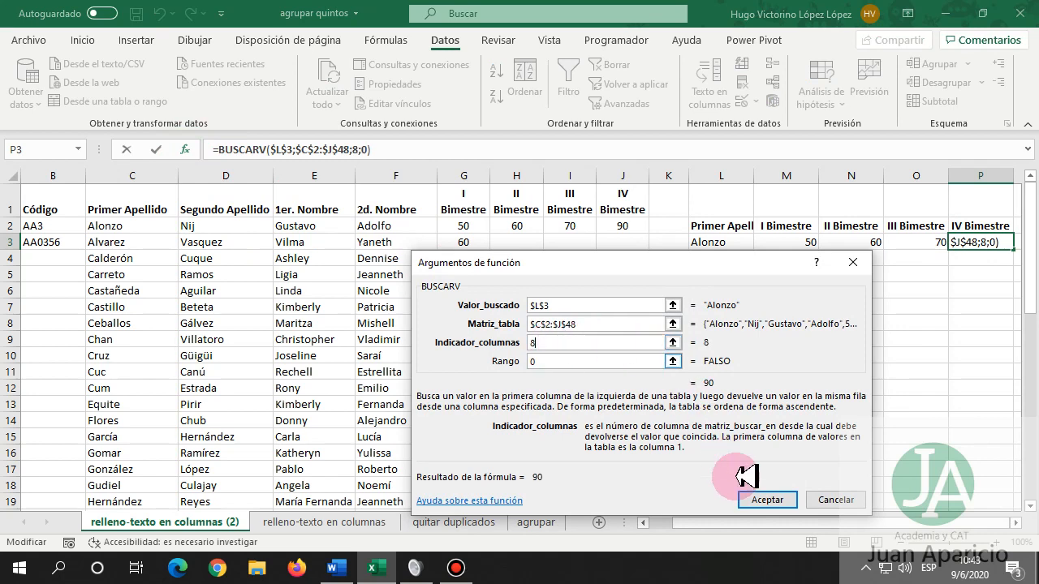
left_click(763, 495)
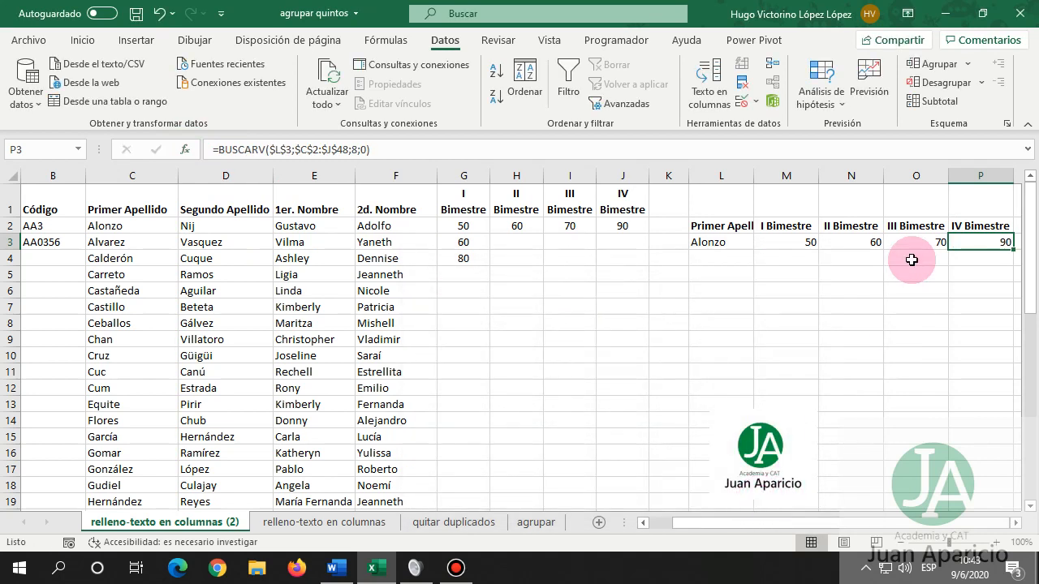
left_click(723, 241)
left_click(761, 242)
Pick the second surname in L3, then go to the quitar duplicados sheet.
left_click(736, 265)
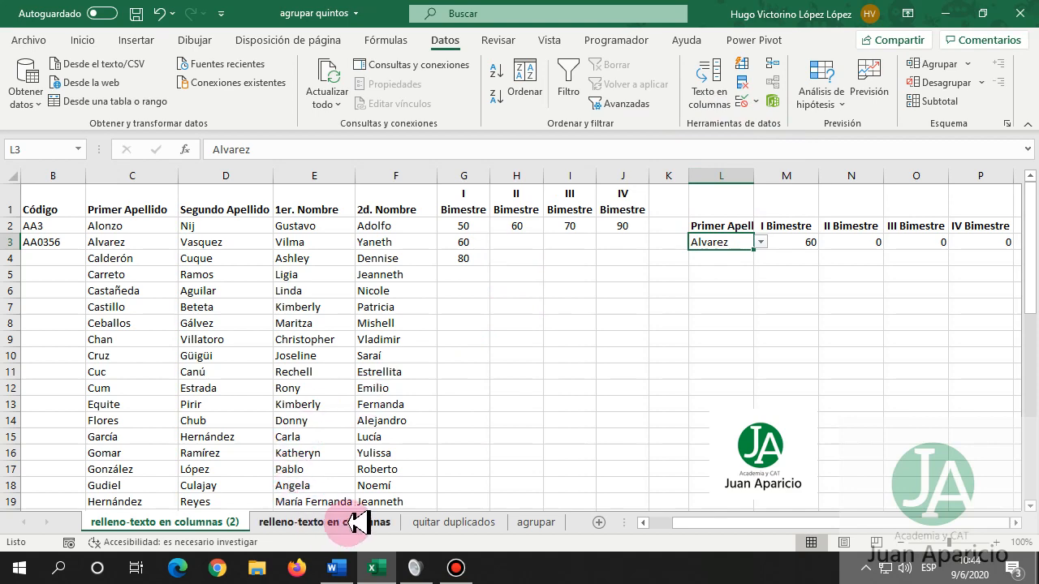
left_click(461, 521)
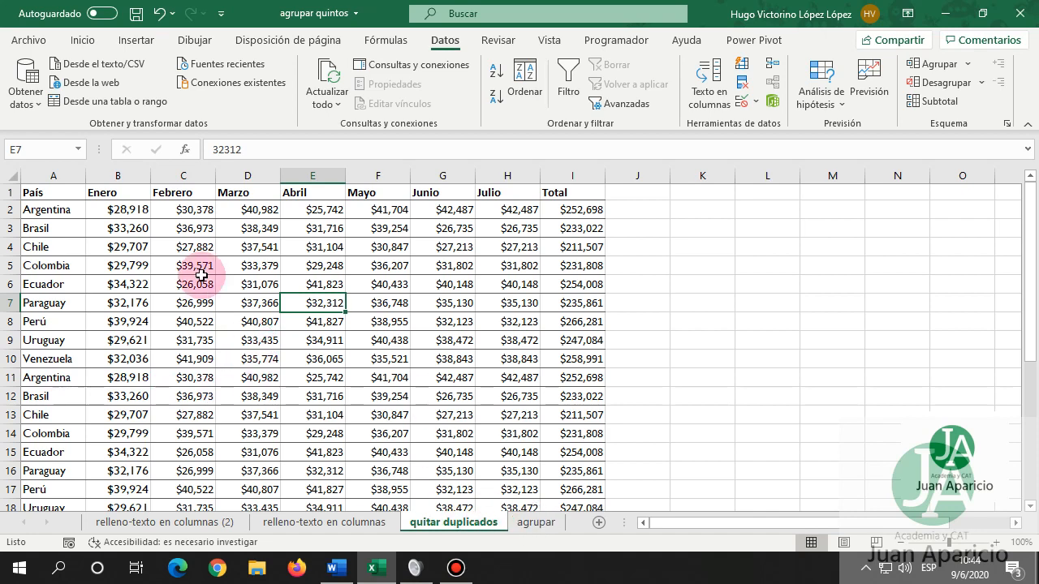
Sort the country sales table by País, cell values, A to Z.
left_click(60, 250)
left_click(163, 288)
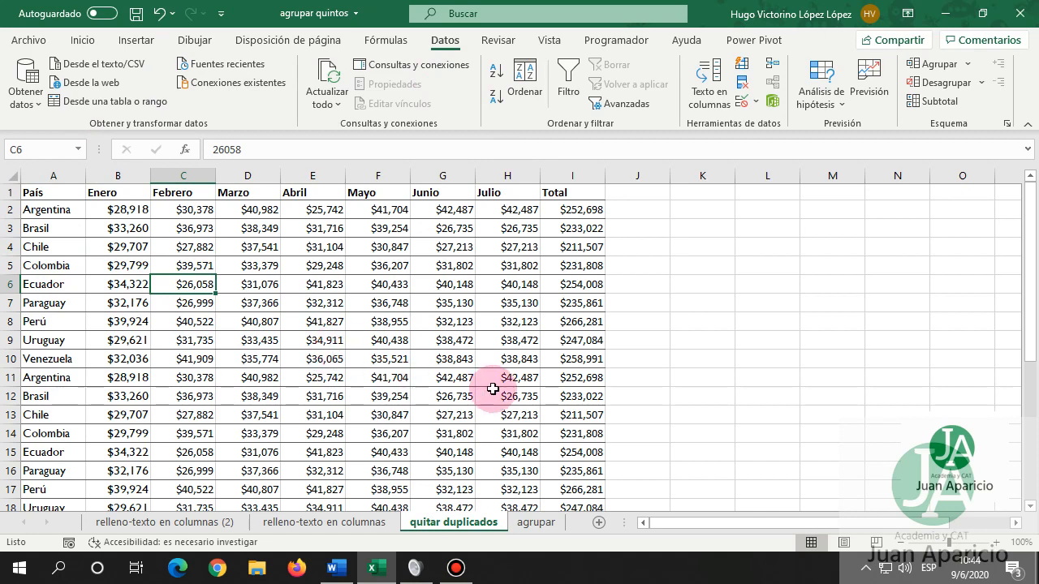
left_click(524, 75)
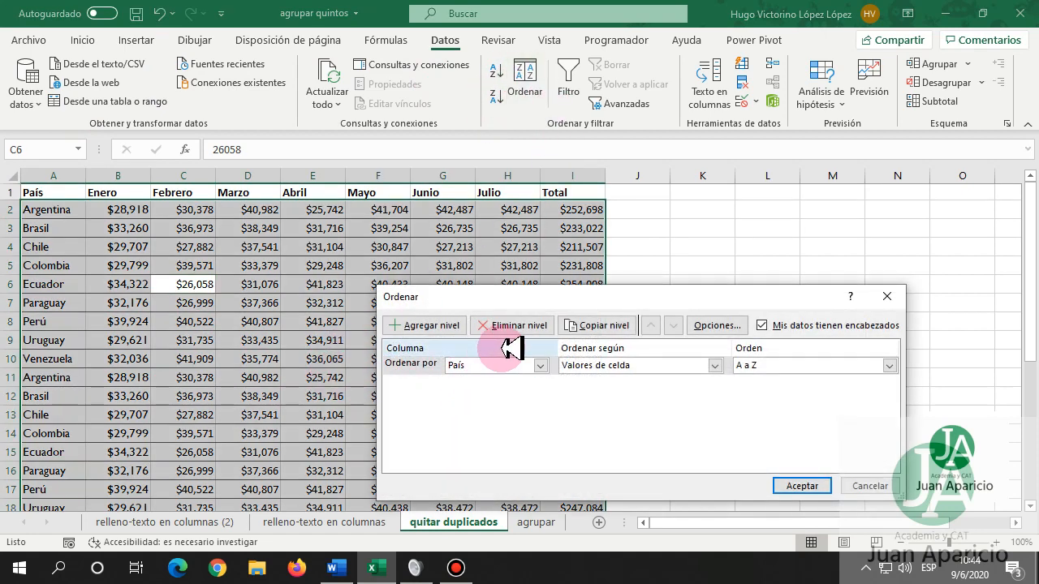
left_click(542, 365)
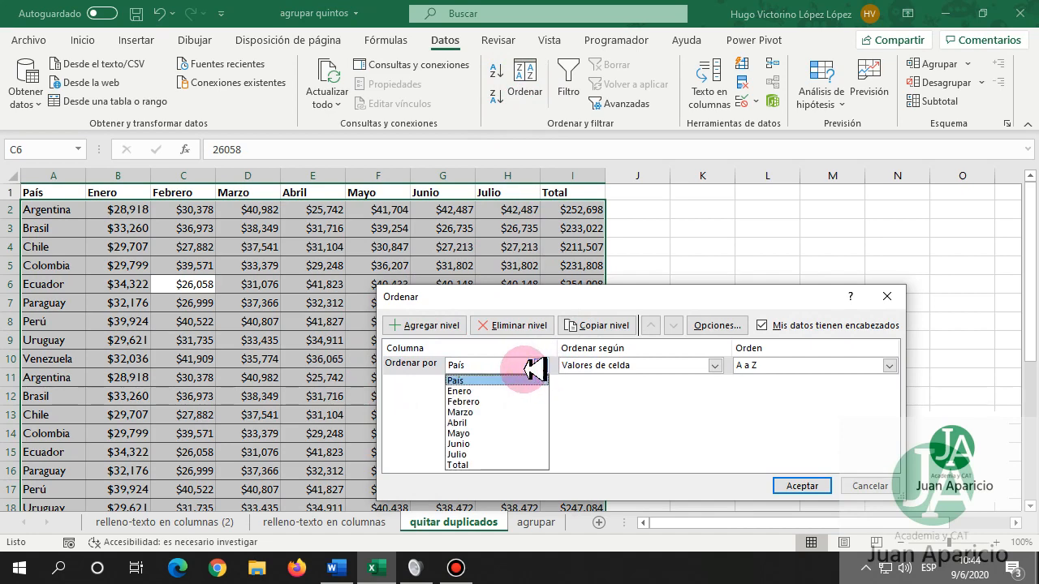
left_click(476, 380)
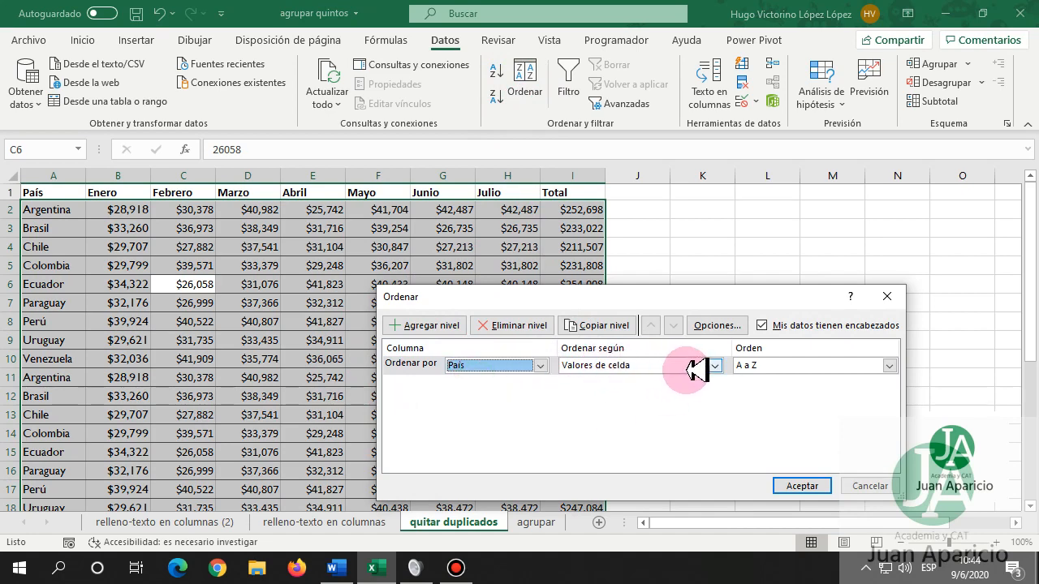
left_click(804, 485)
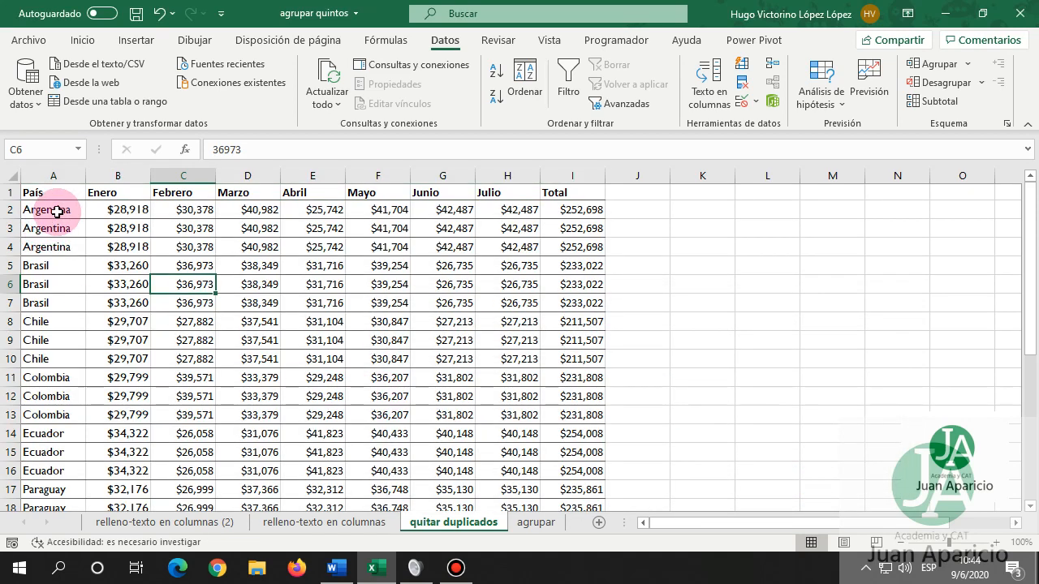
Change B4's Enero value to 25,000 and C7's Febrero value to 38,000.
left_click_drag(58, 208, 567, 247)
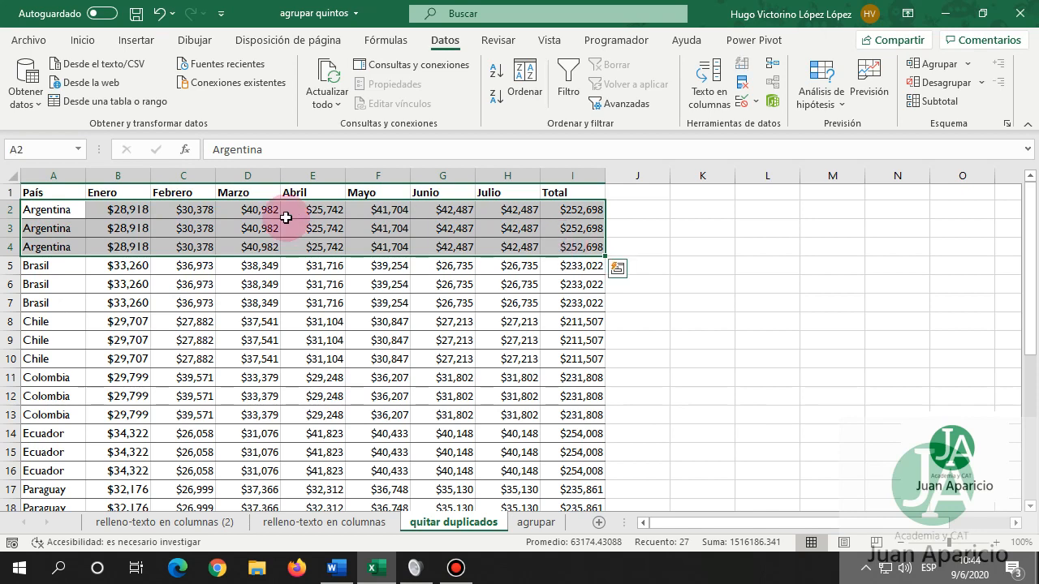
left_click(119, 249)
type("25000")
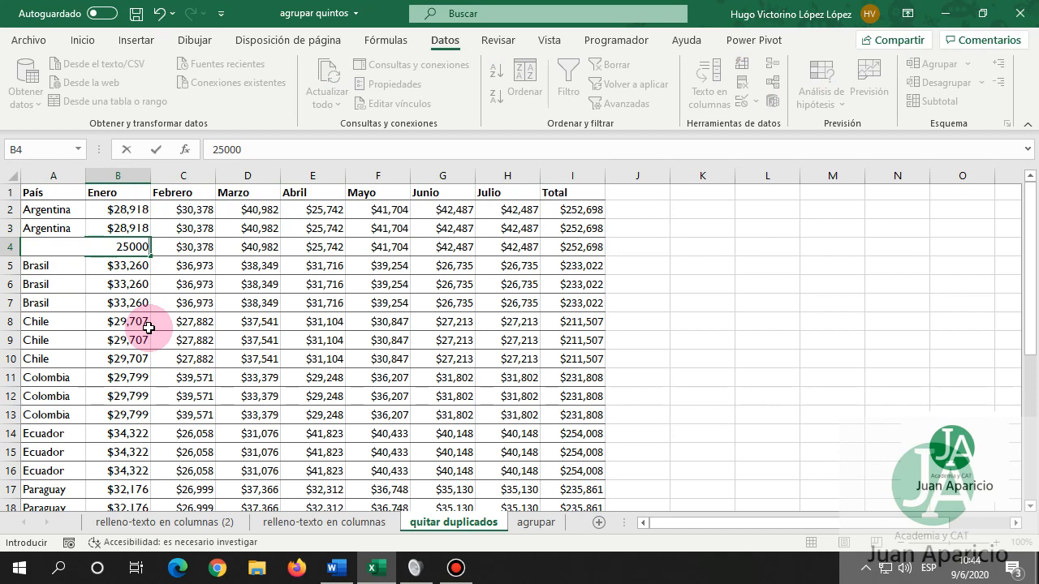
key("Return")
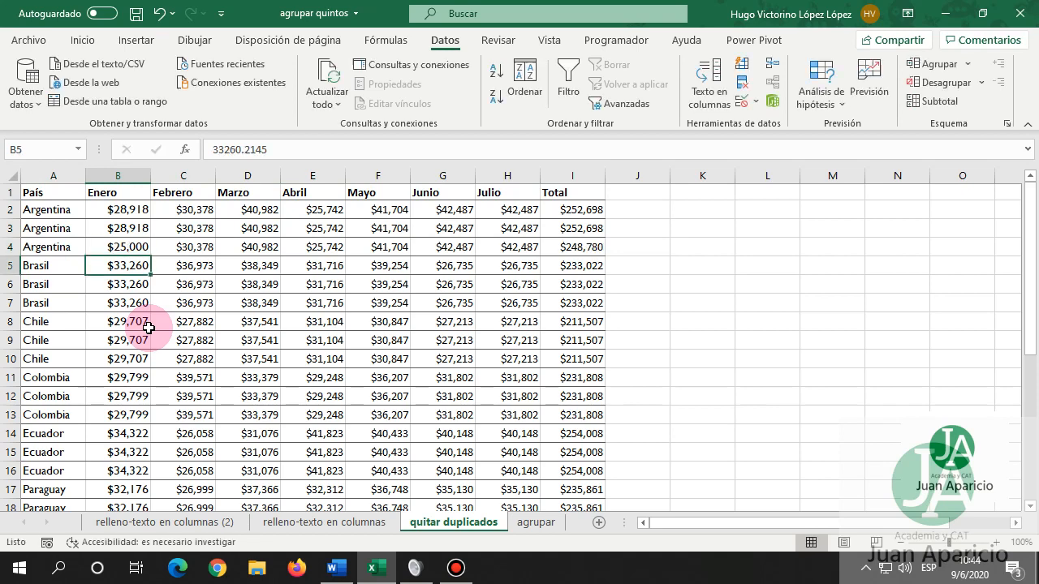
key("Right")
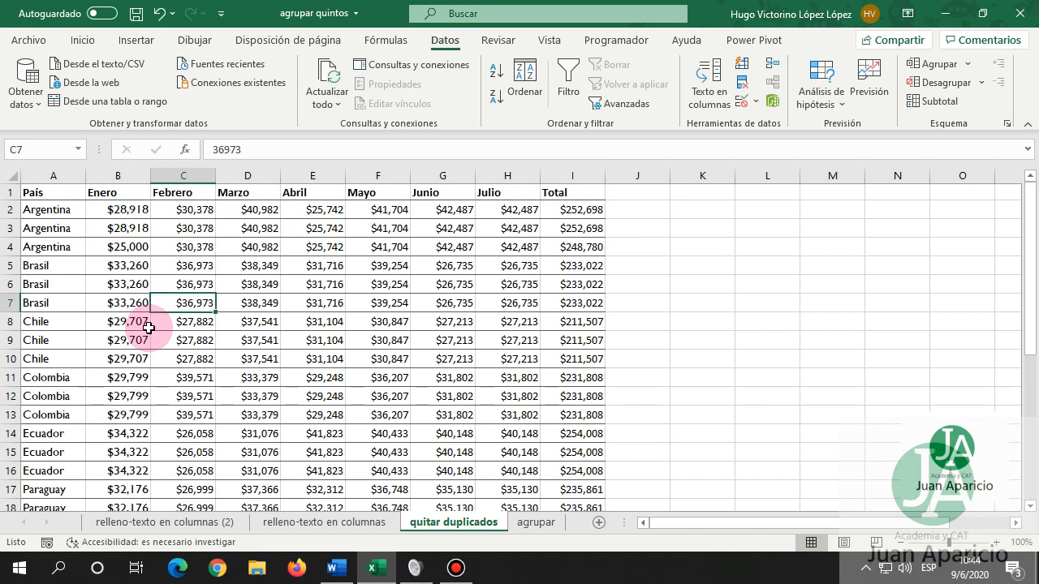
type("38,")
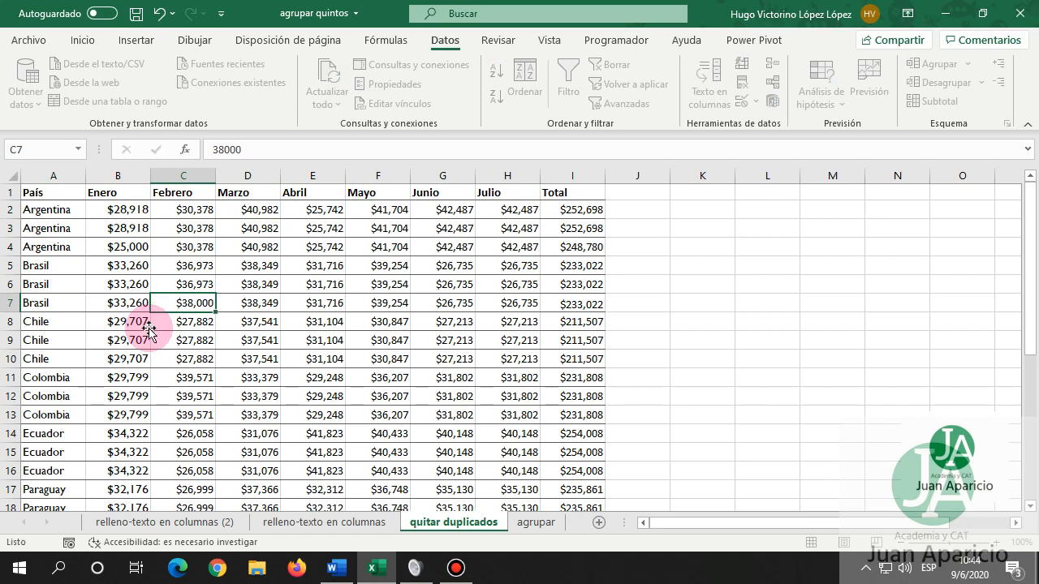
type("000")
key("Return")
left_click(143, 255)
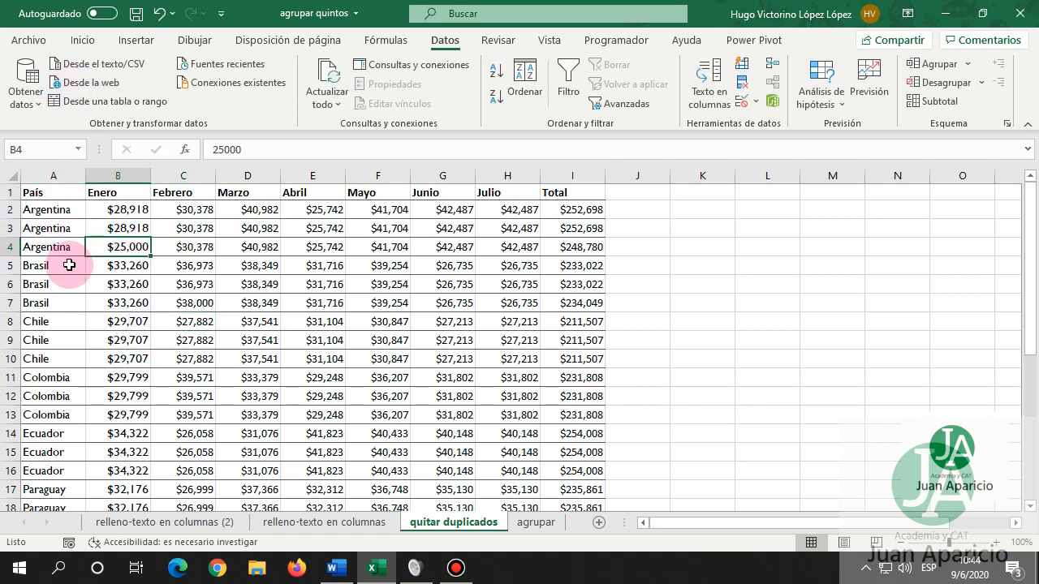
left_click(173, 263)
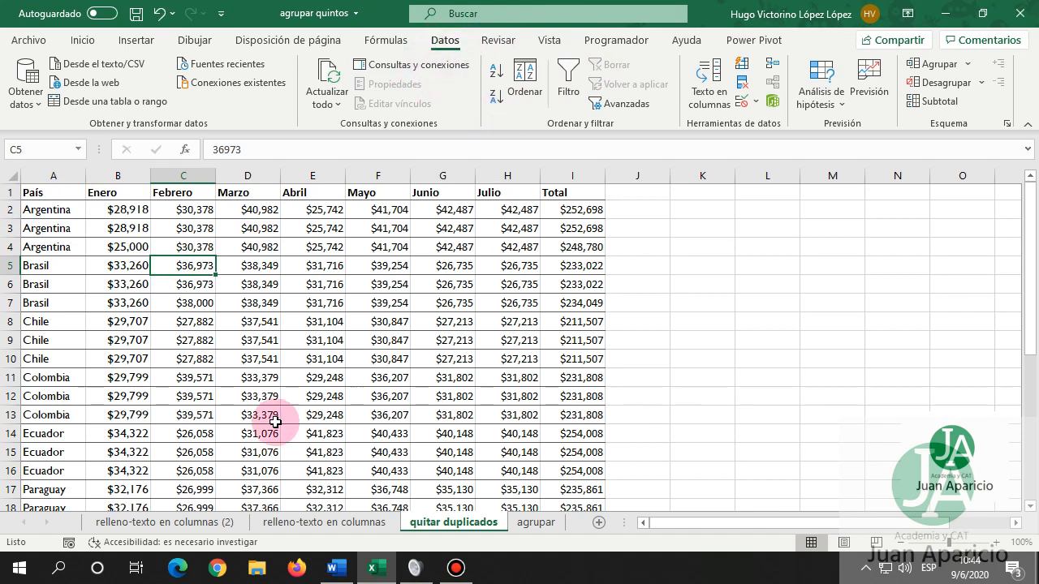
Remove duplicate rows comparing only País, removing 19 and keeping 9 countries.
left_click(746, 82)
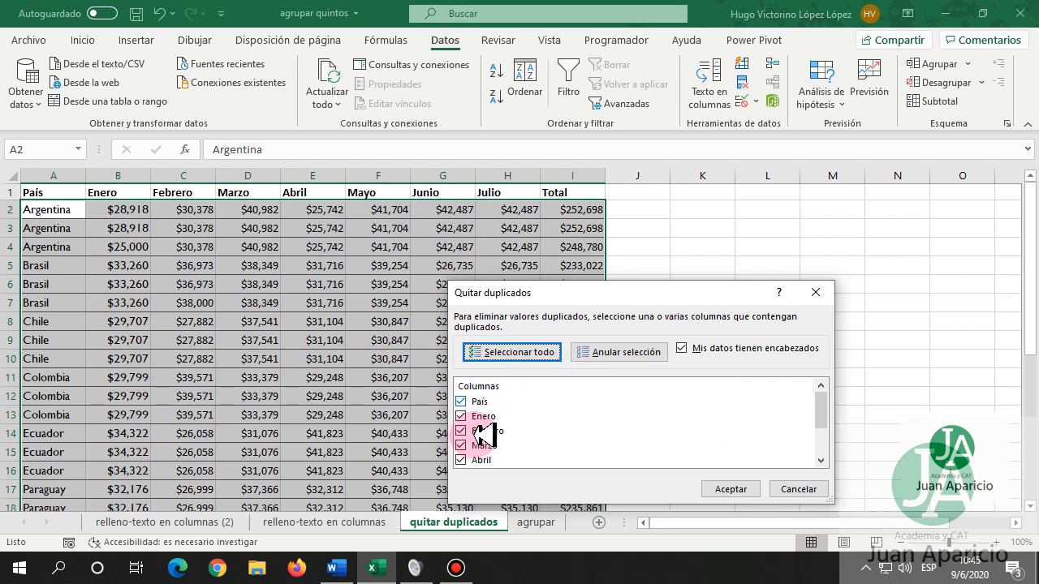
left_click_drag(828, 404, 830, 429)
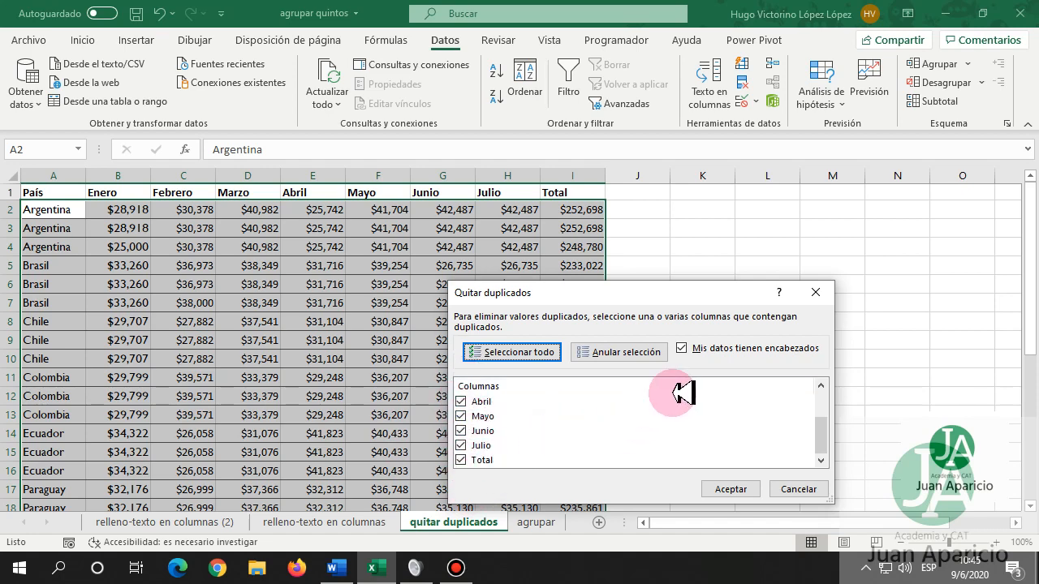
left_click_drag(822, 435, 821, 399)
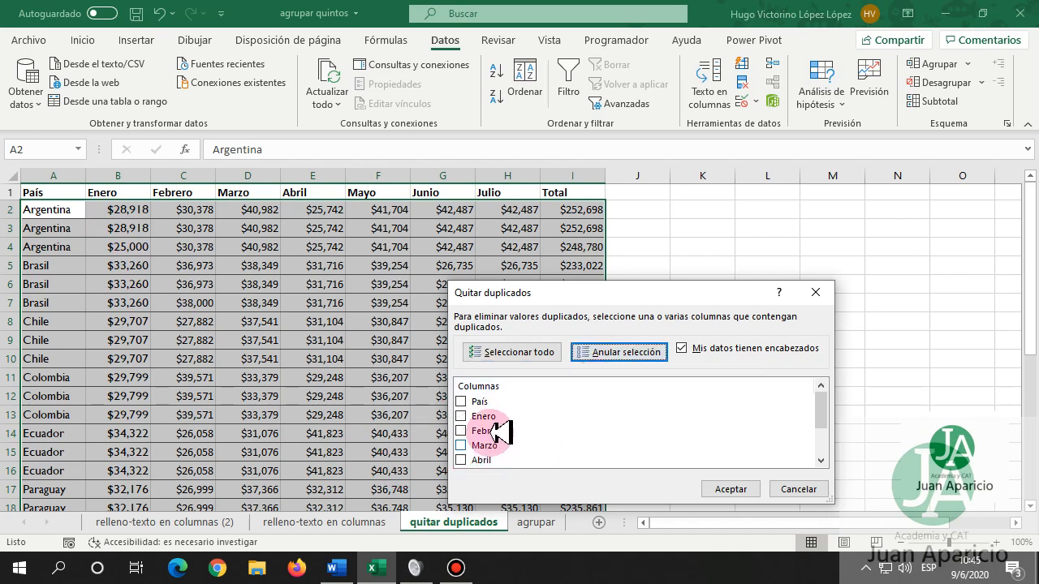
left_click(461, 401)
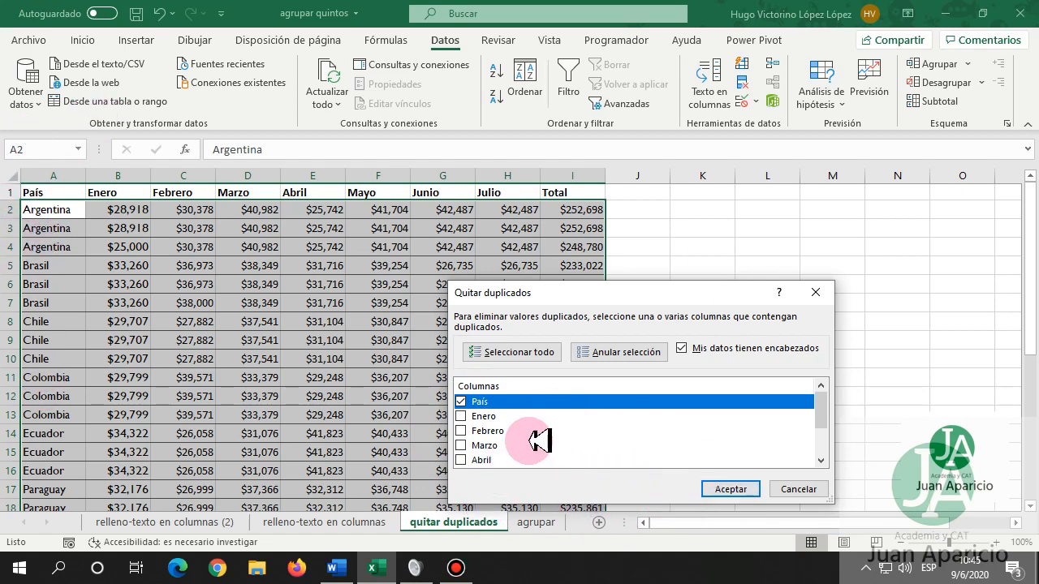
left_click(727, 488)
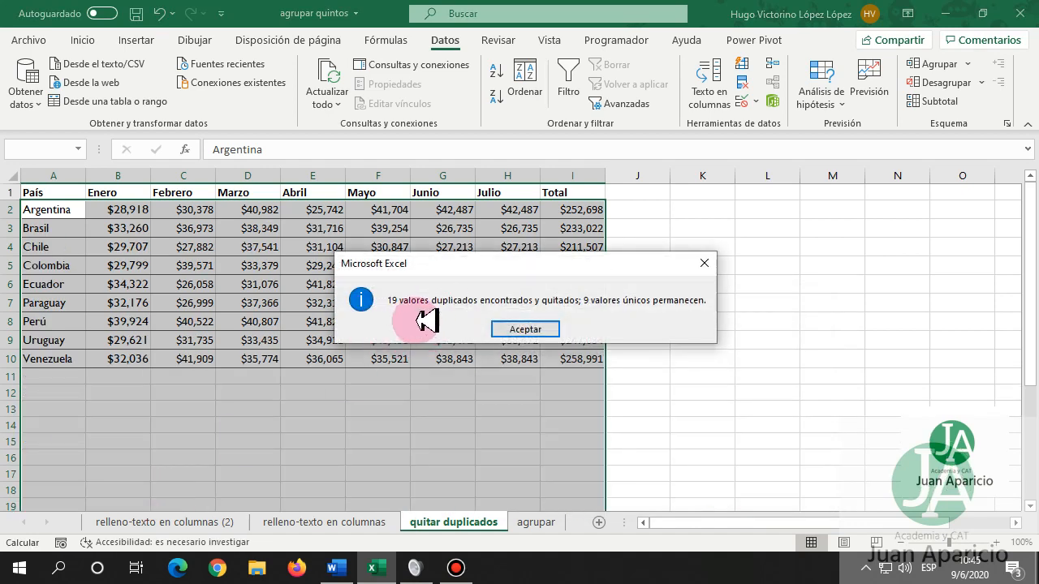
Dismiss the result message and review the country names from Argentina in column A.
left_click(524, 330)
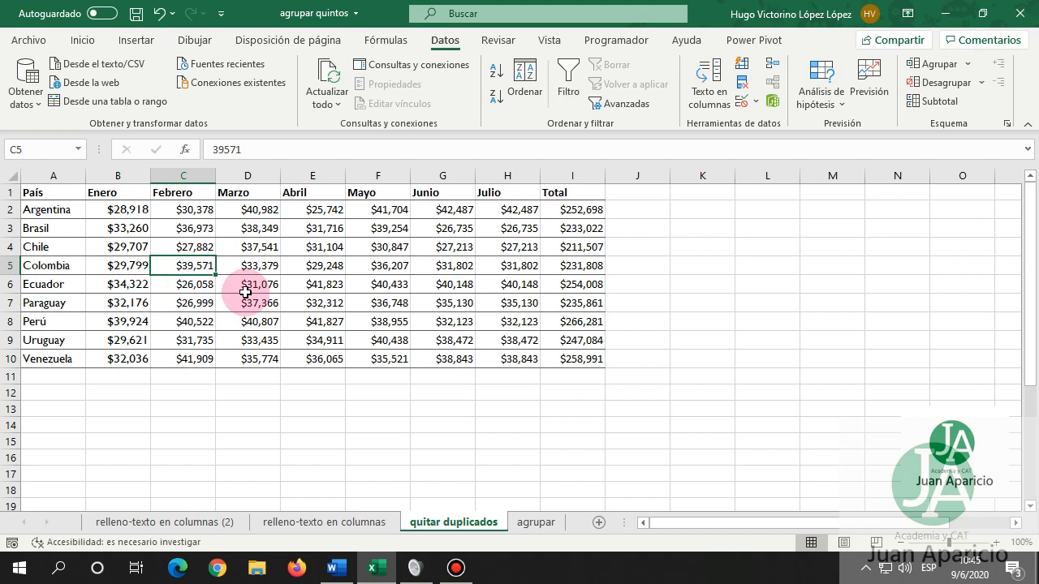
left_click(52, 209)
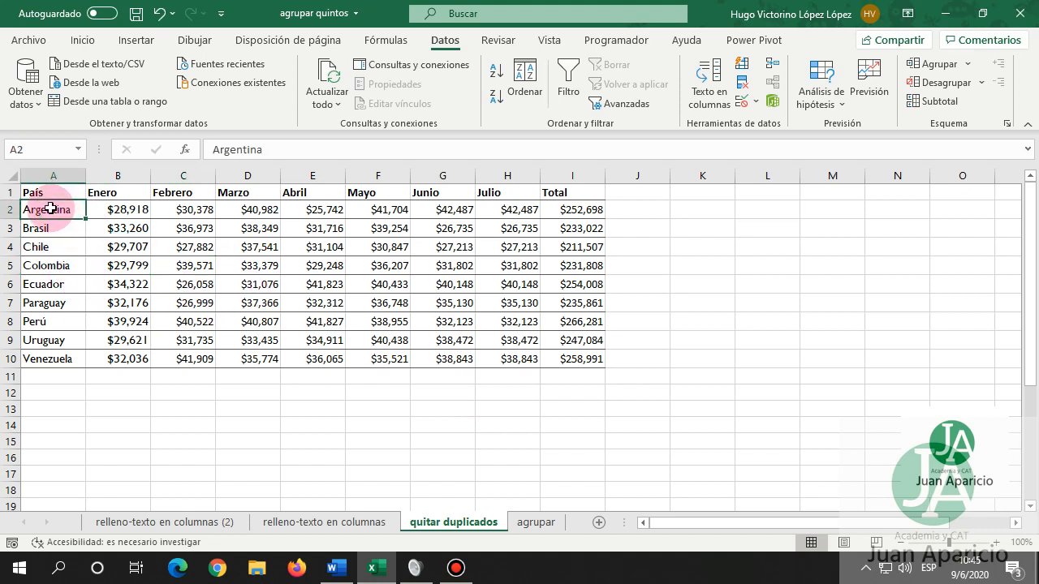
left_click(49, 227)
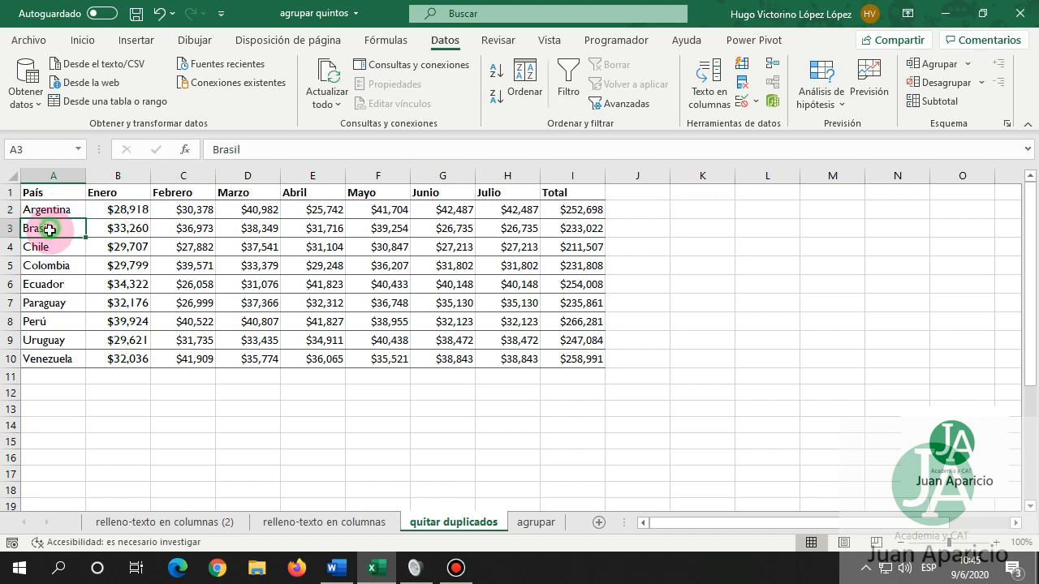
left_click(51, 246)
left_click(66, 210)
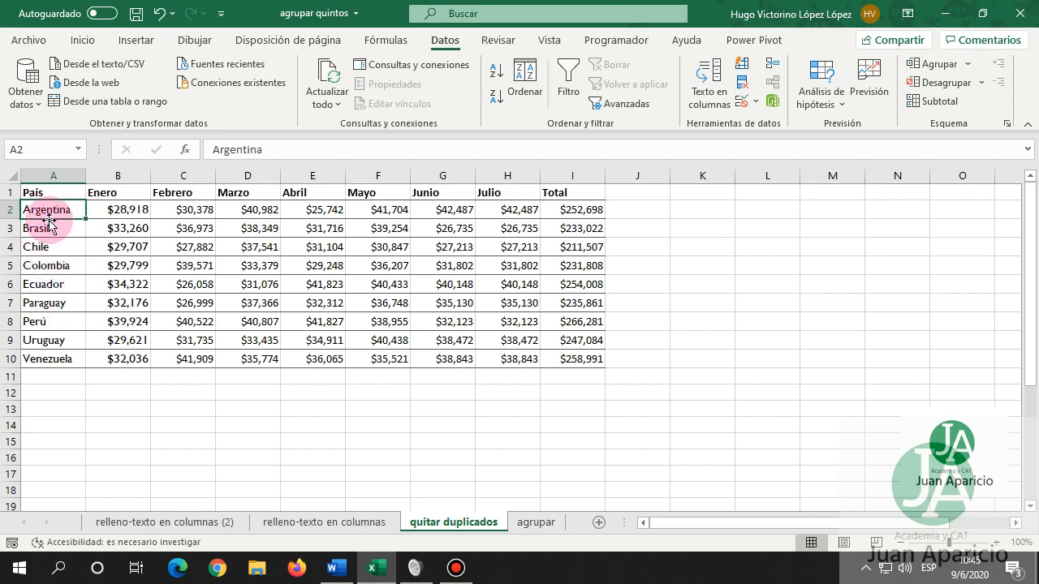
Undo the removal, then deduplicate on País, Enero and Febrero, leaving 11 rows.
left_click(159, 13)
left_click(78, 249)
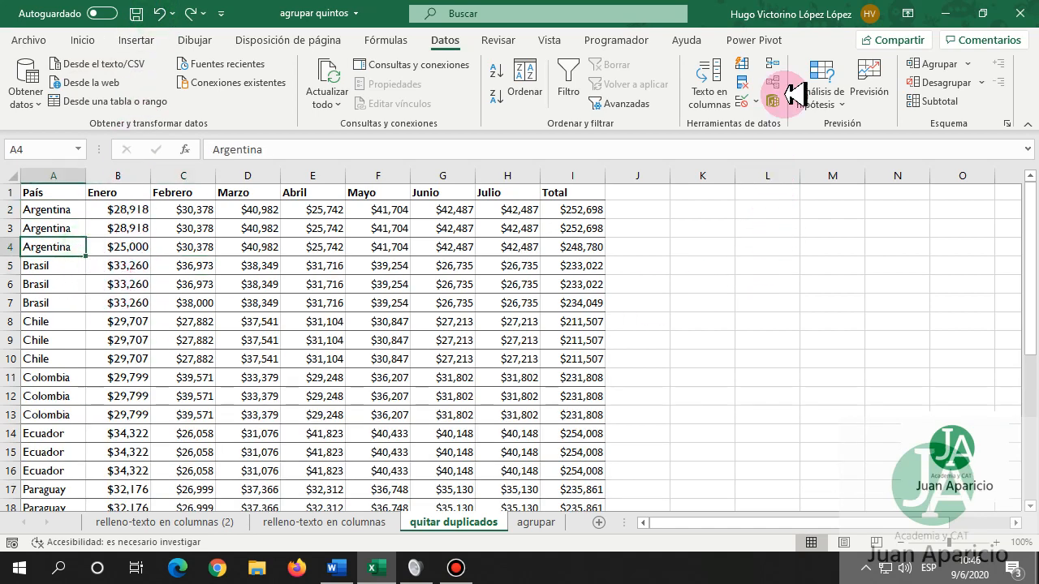
left_click(742, 82)
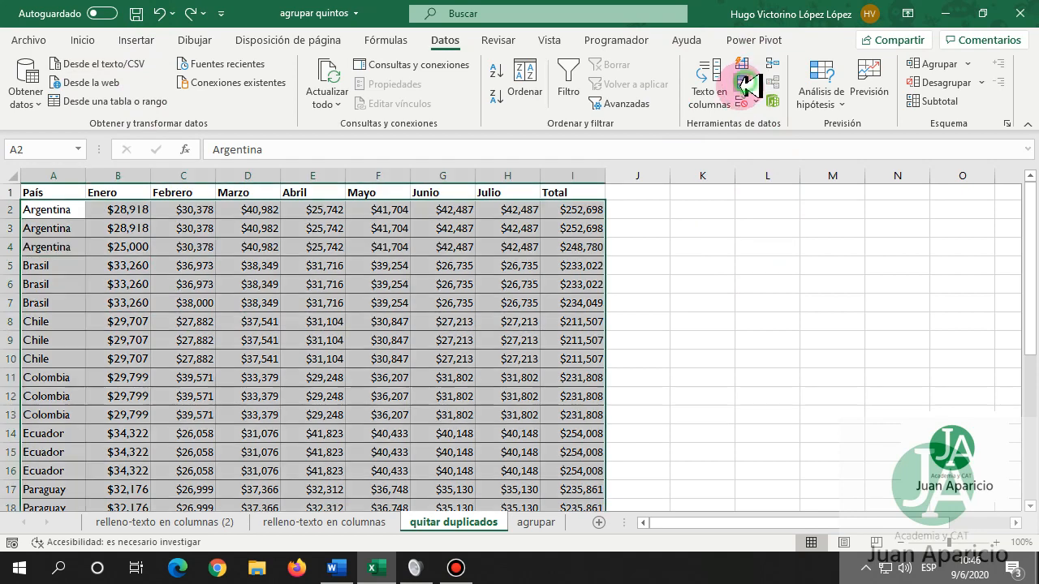
left_click(593, 352)
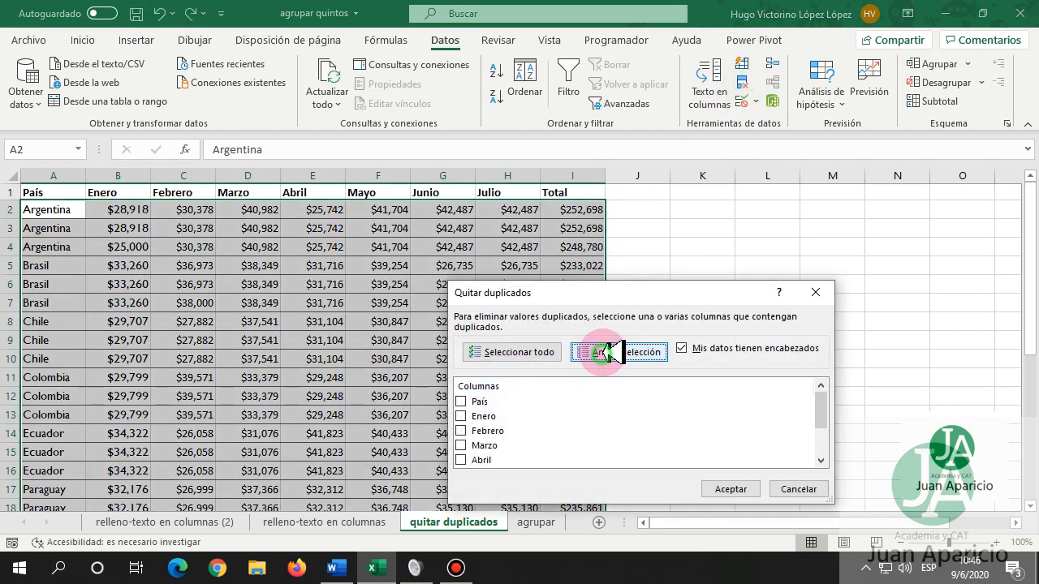
left_click_drag(596, 292, 577, 178)
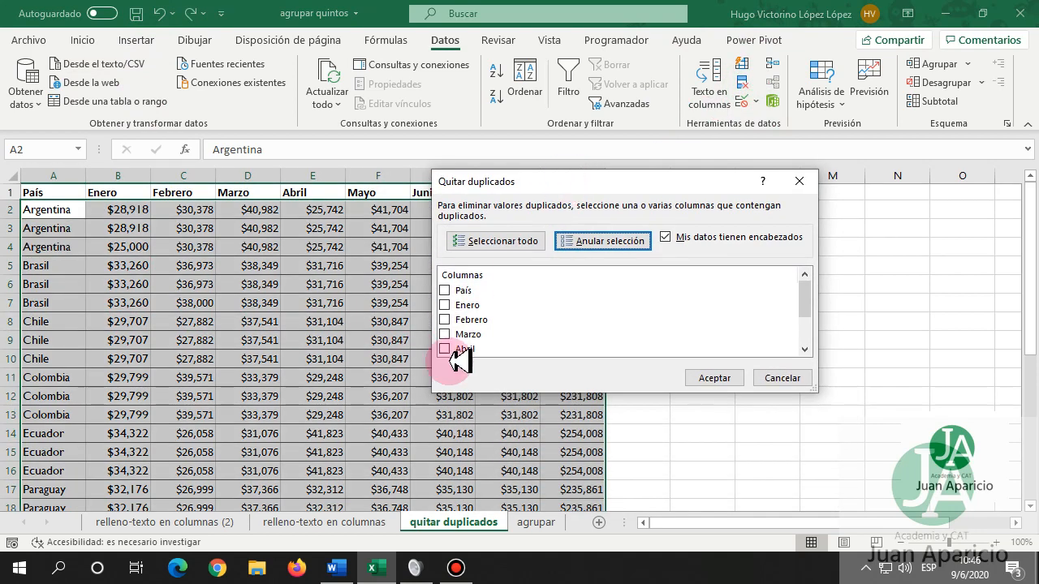
left_click(445, 290)
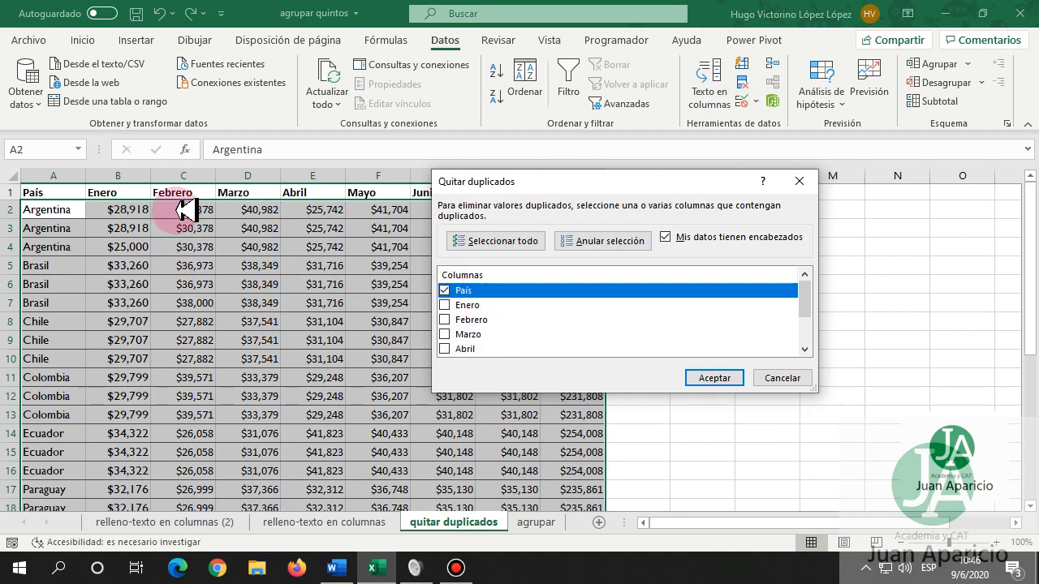
left_click(448, 305)
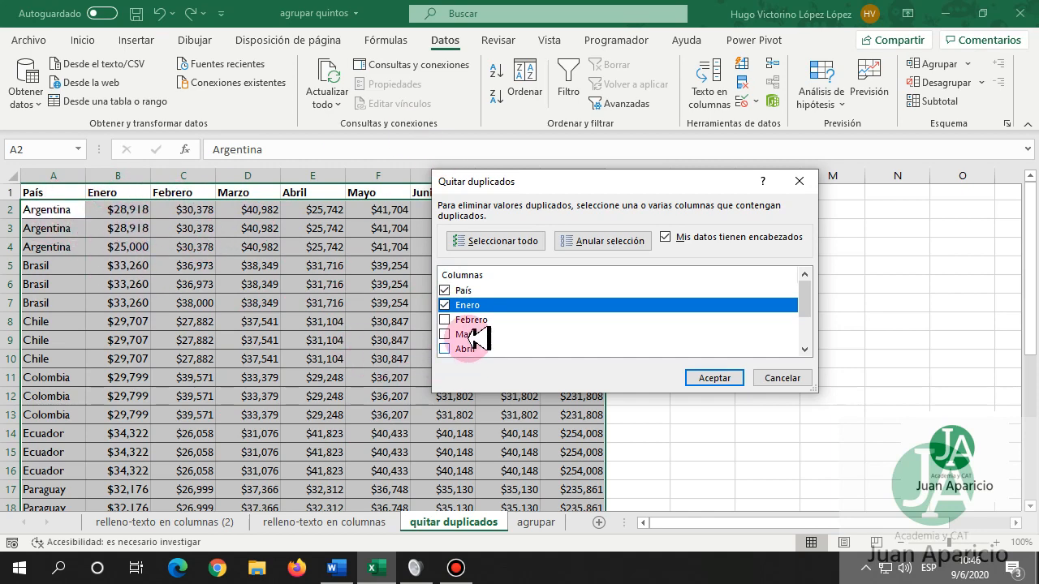
left_click(446, 320)
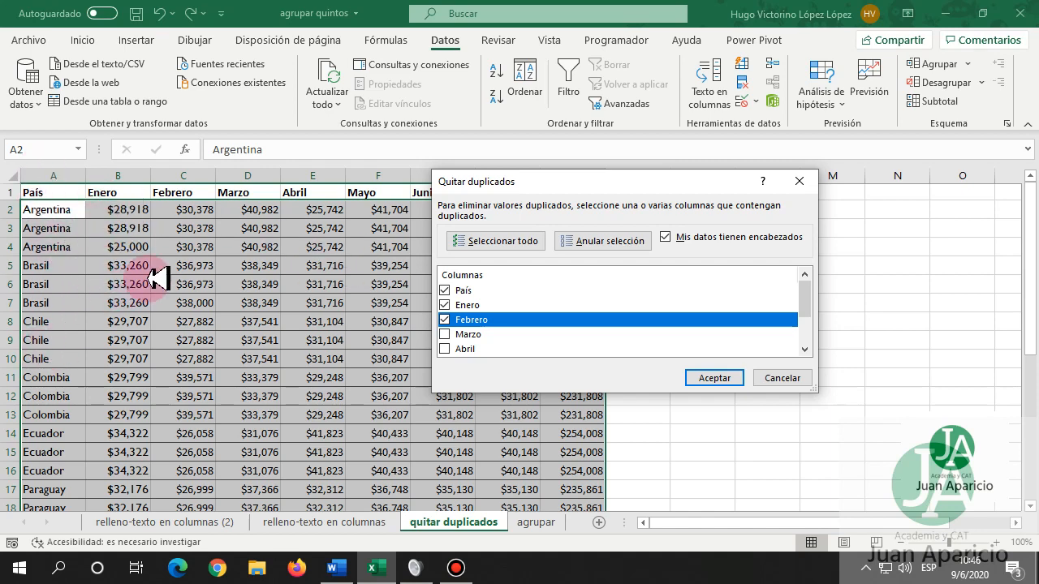
left_click(729, 376)
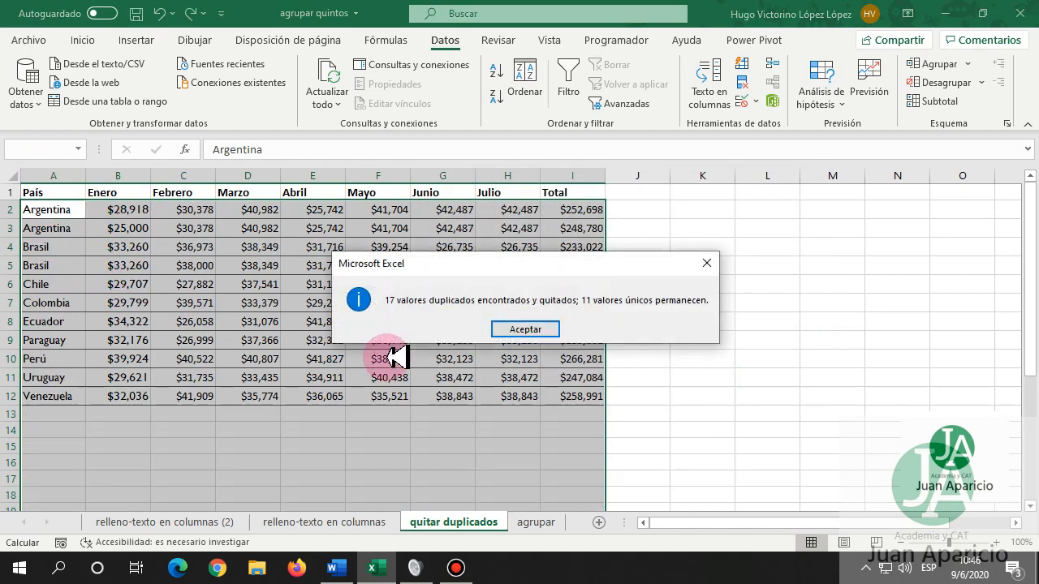
left_click(526, 329)
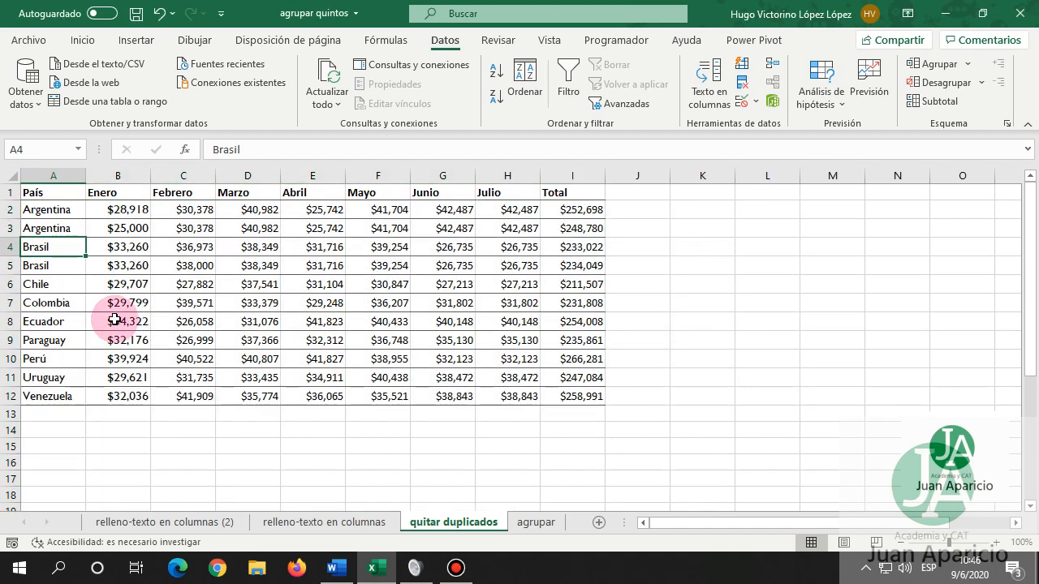
left_click_drag(73, 210, 63, 228)
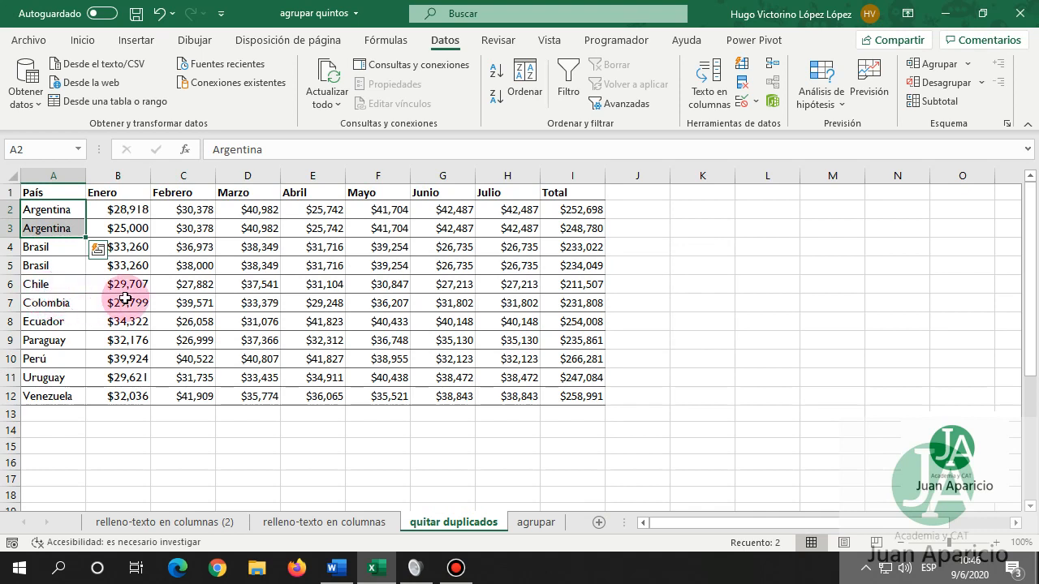
left_click(123, 213)
left_click_drag(123, 213, 121, 228)
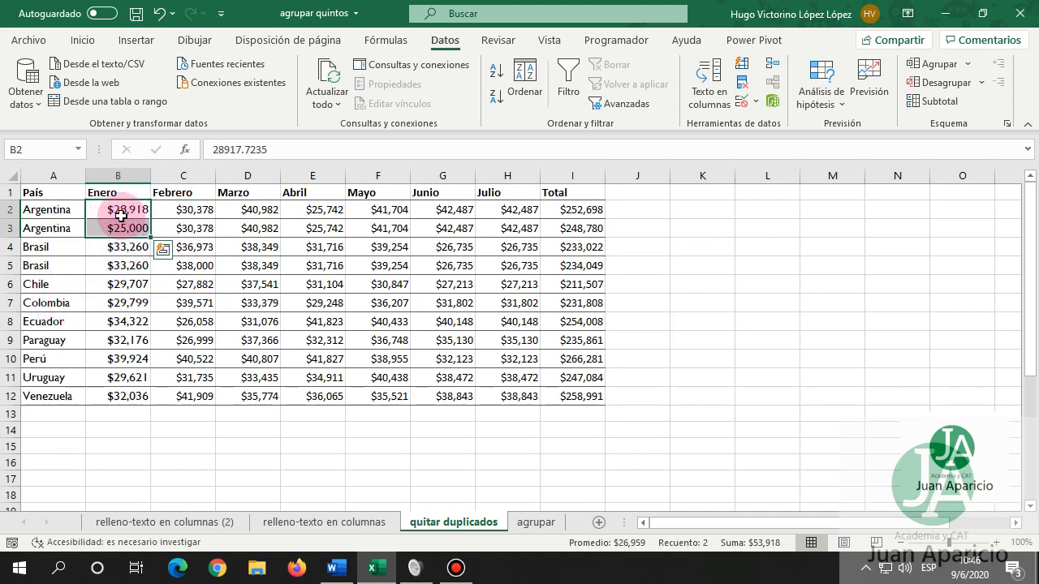
left_click(77, 211)
left_click_drag(77, 210, 108, 213)
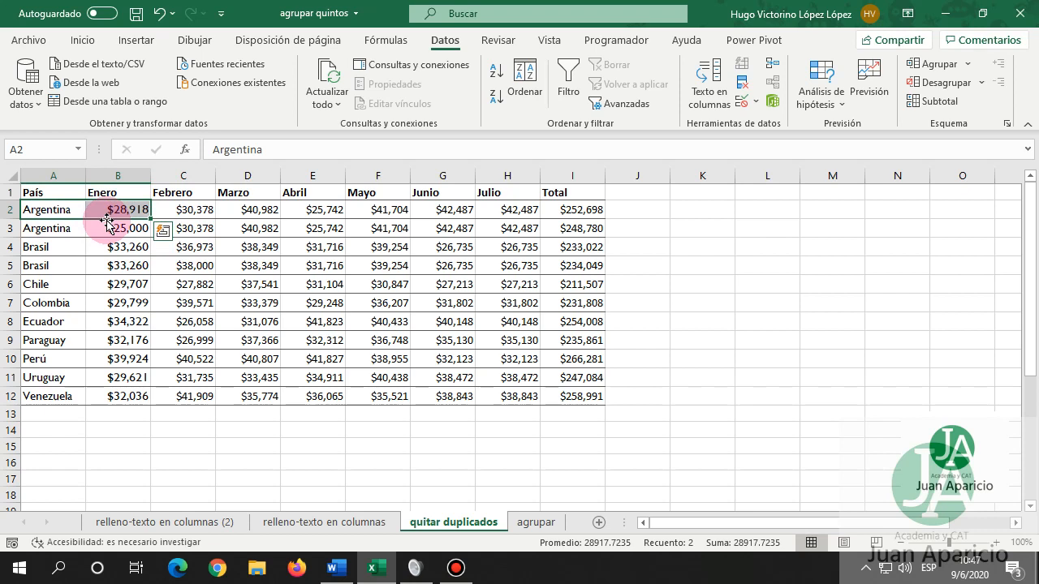
left_click_drag(63, 230, 113, 230)
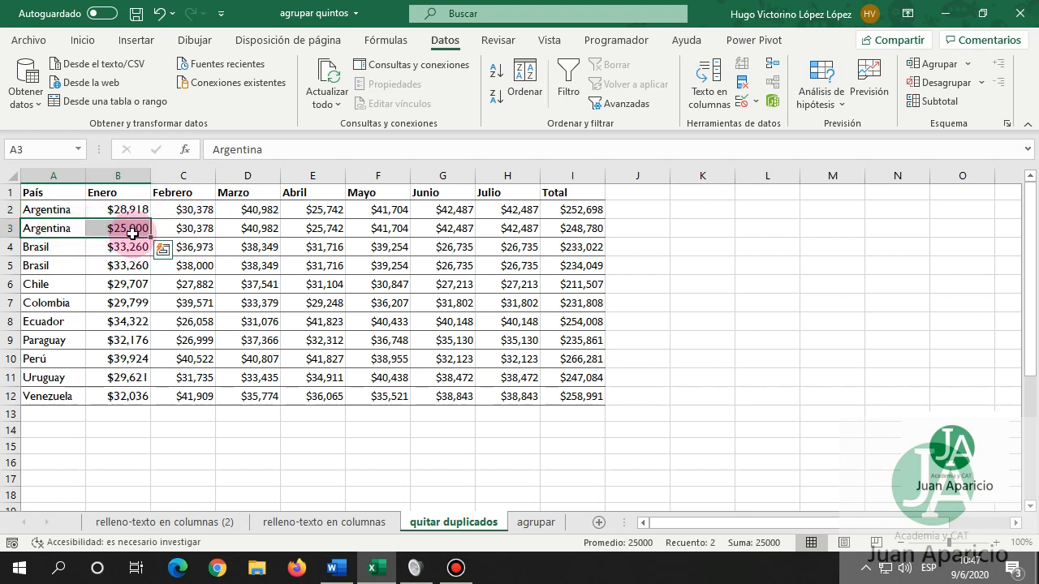
left_click(142, 213)
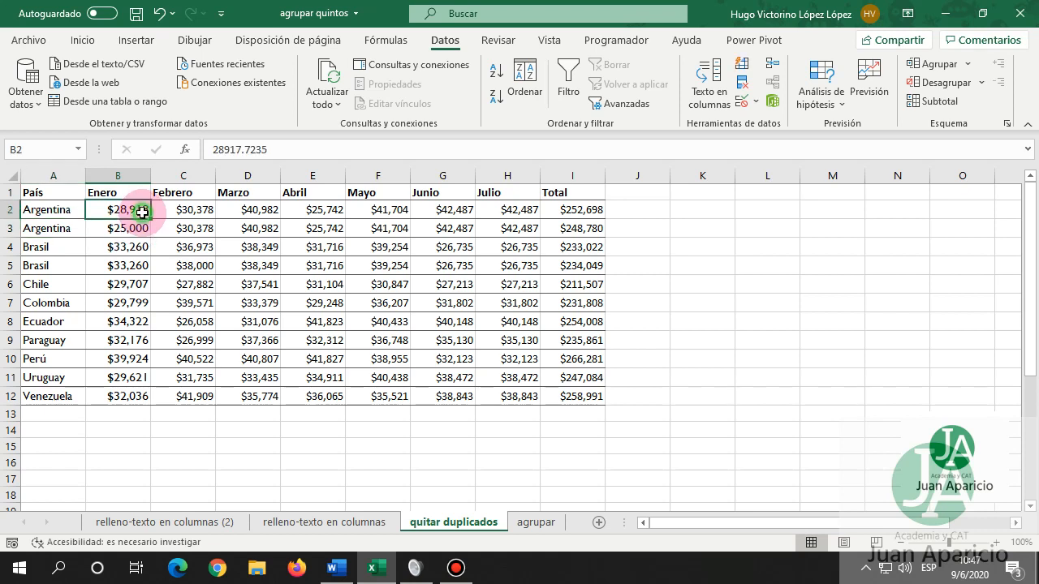
left_click(61, 227)
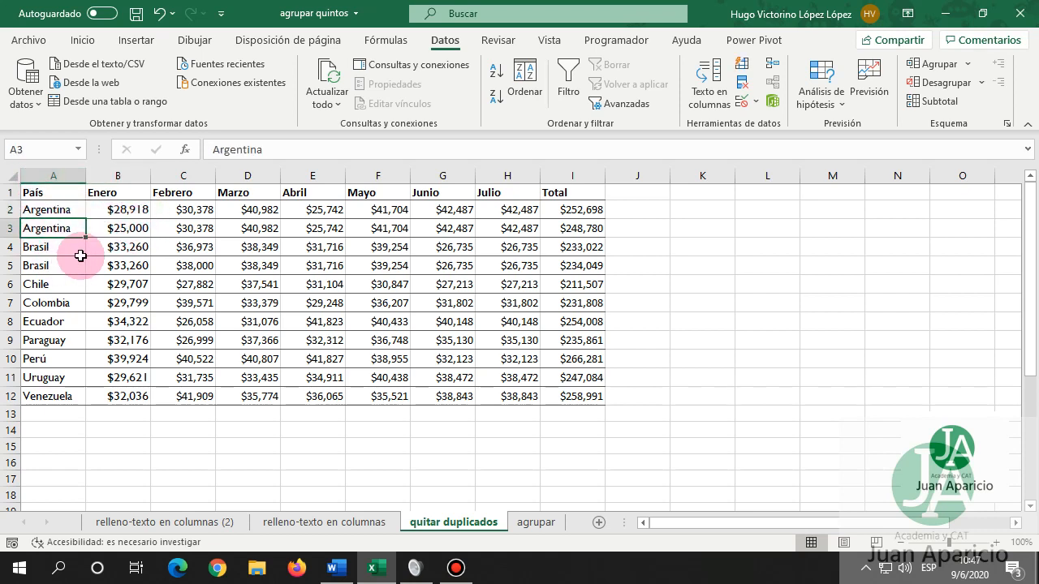
left_click(110, 228)
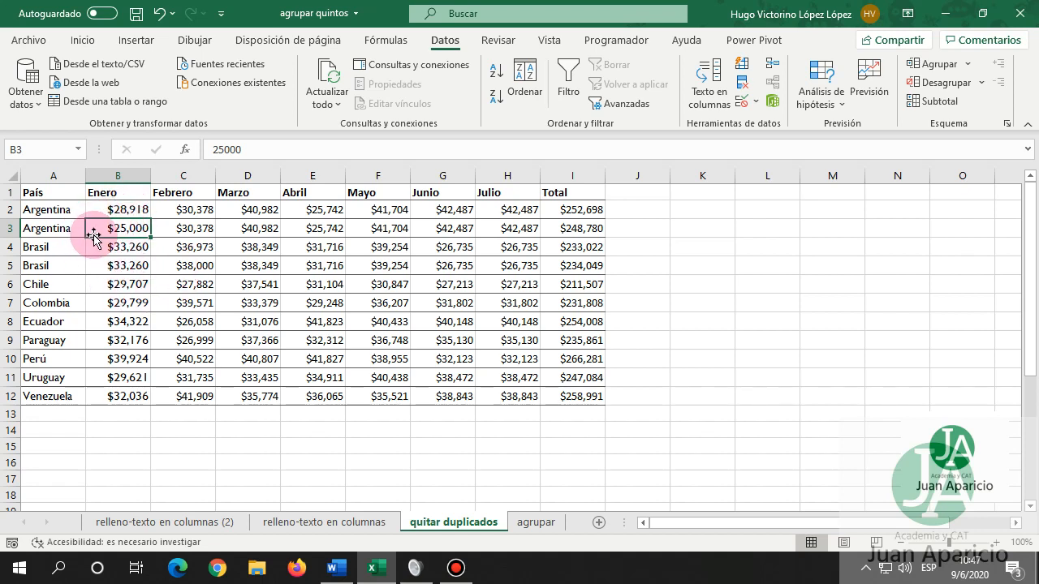
left_click(45, 228)
Inspect the Argentina and Brasil rows, cancel an accidental move into B5, then open the agrupar sheet.
left_click_drag(87, 230, 598, 227)
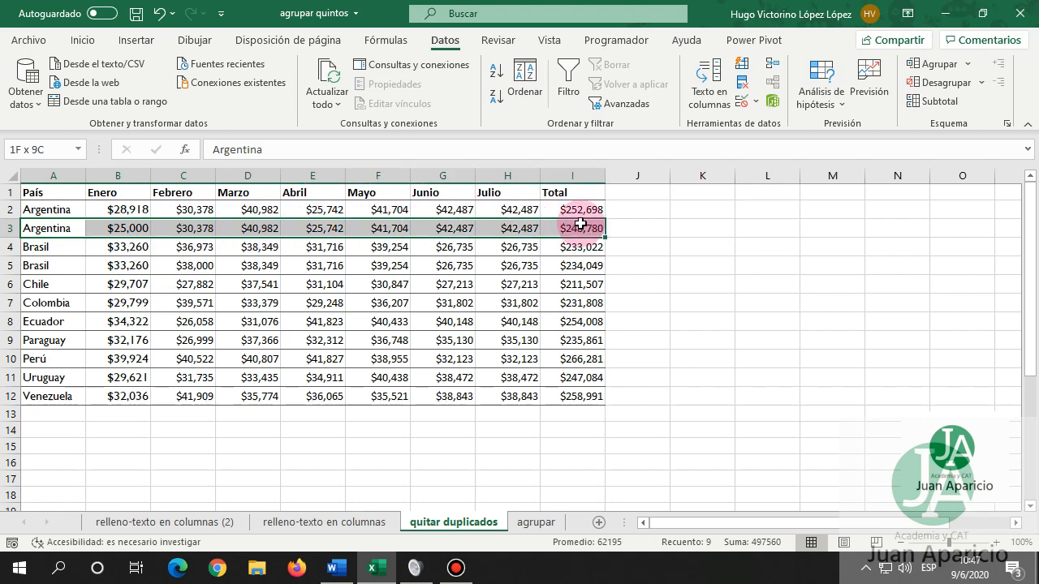
left_click(64, 255)
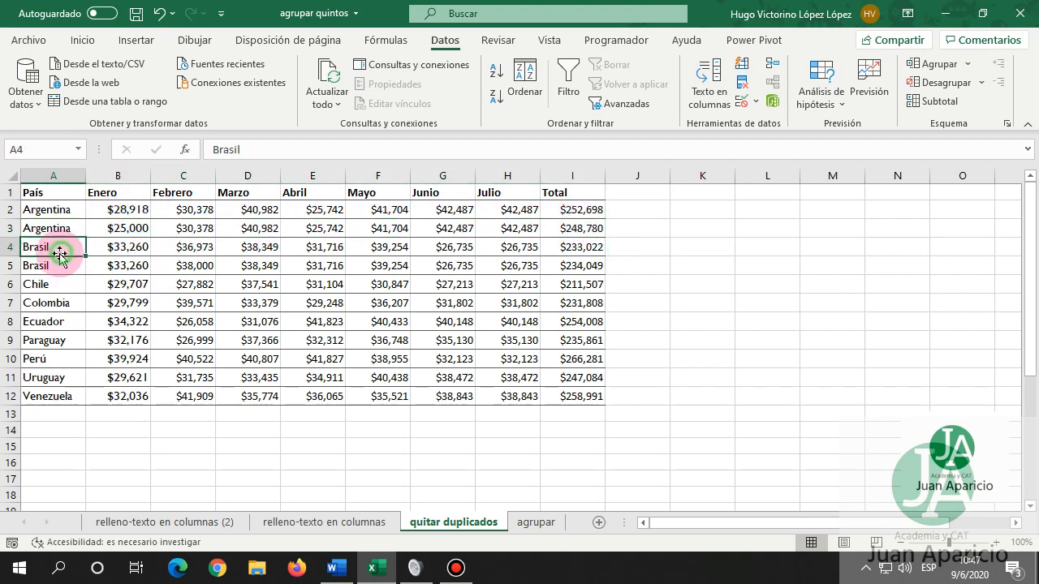
left_click_drag(128, 245, 127, 262)
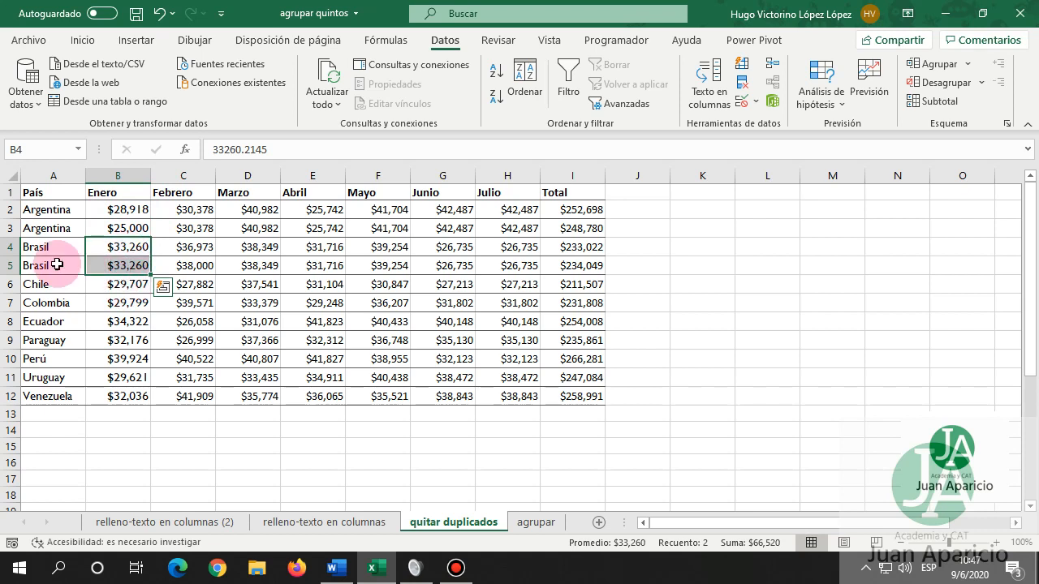
left_click_drag(64, 246, 53, 268)
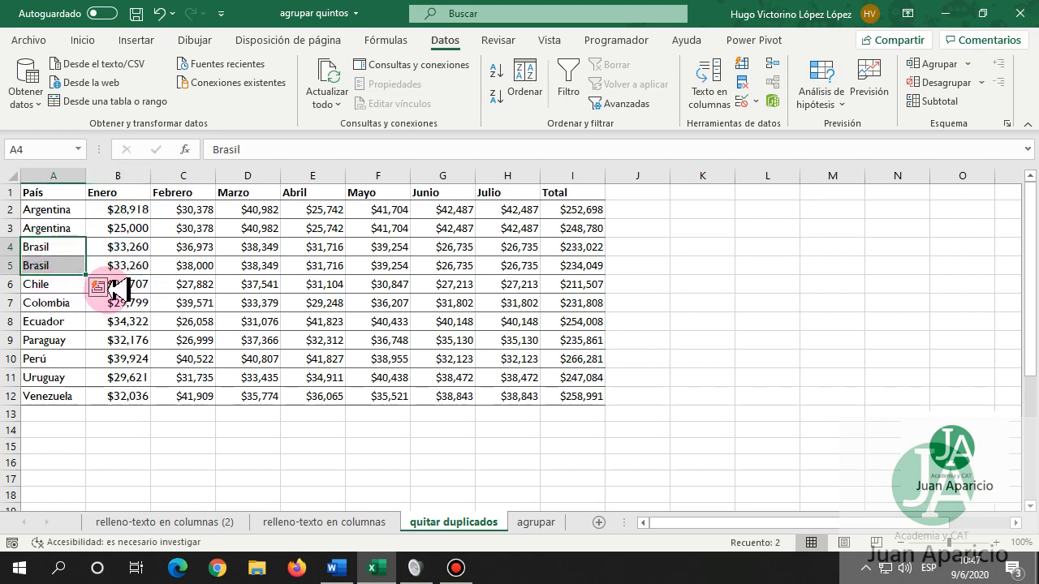
left_click_drag(126, 243, 171, 247)
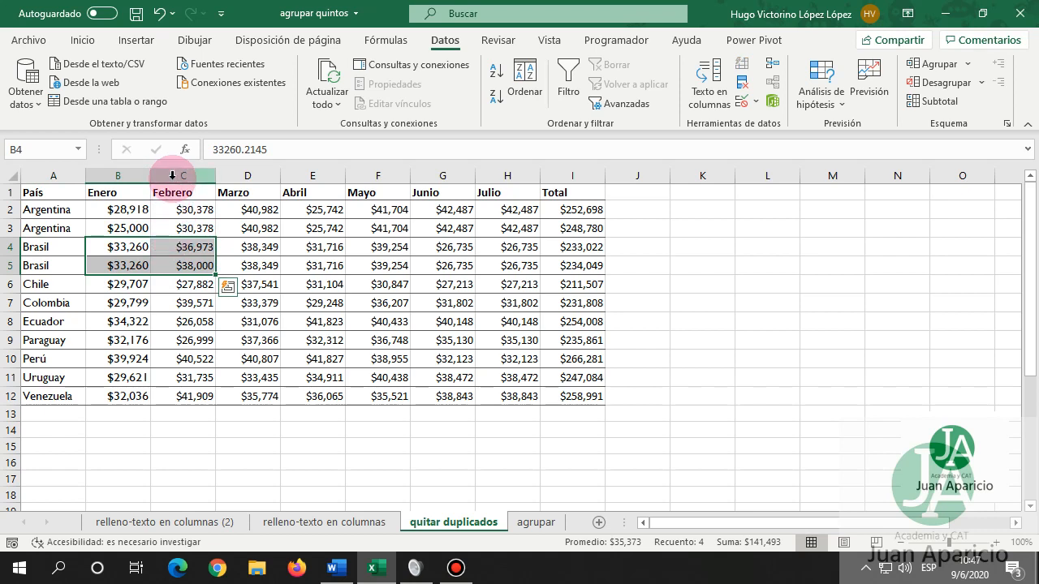
left_click(181, 263)
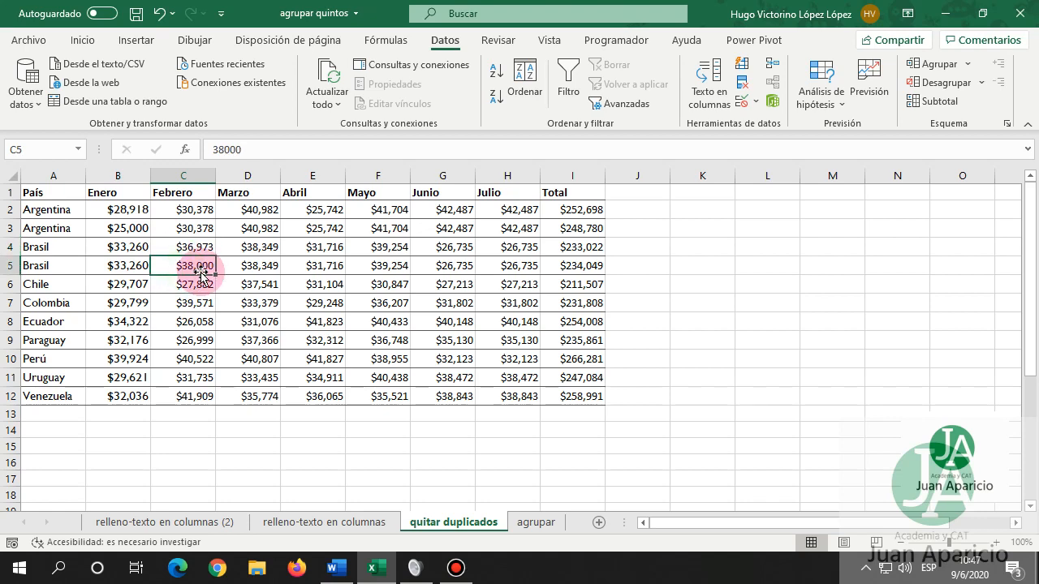
left_click_drag(202, 276, 147, 265)
key("Escape")
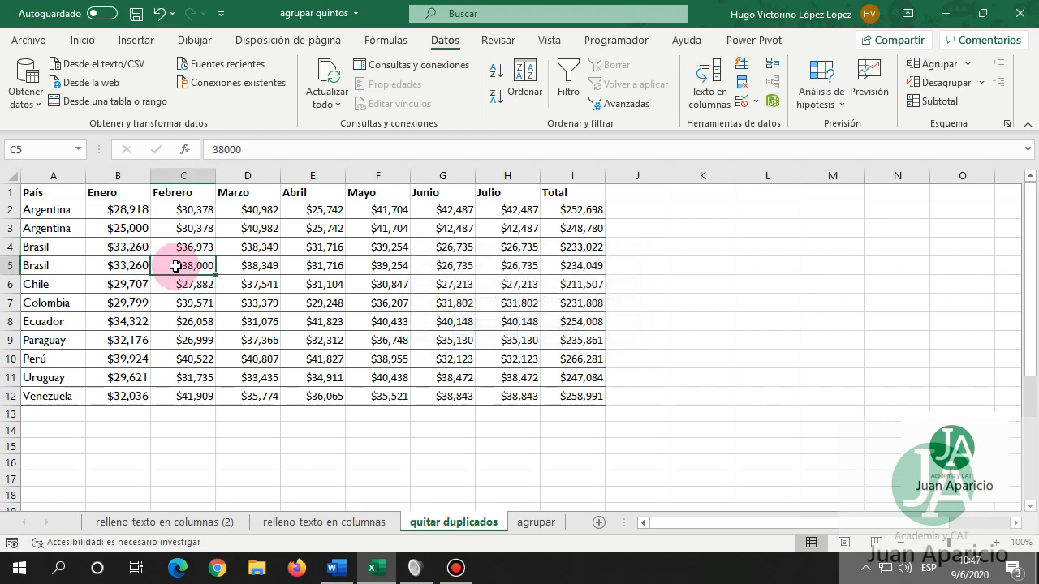
left_click(191, 245)
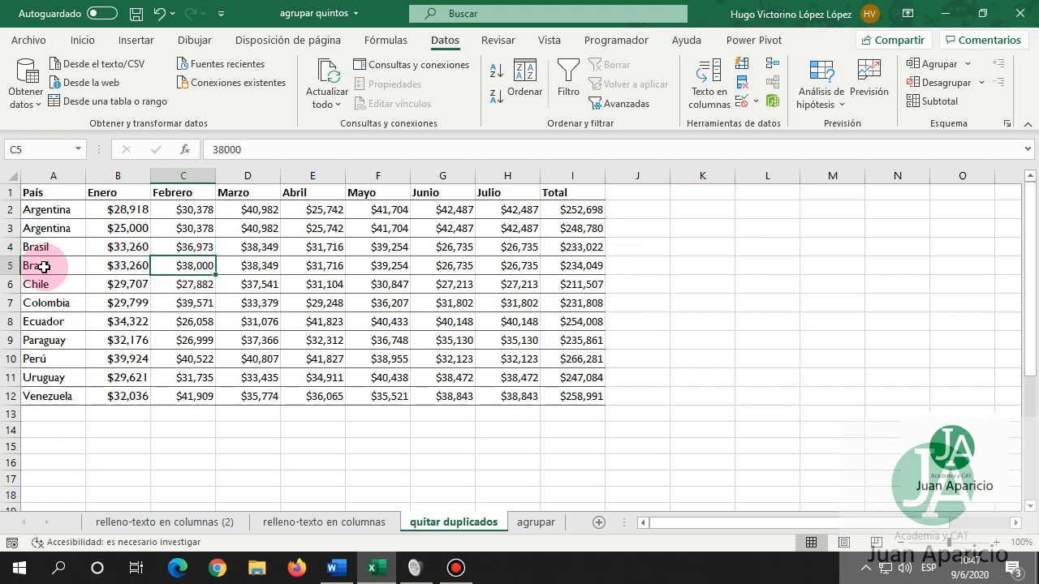
left_click_drag(40, 246, 167, 267)
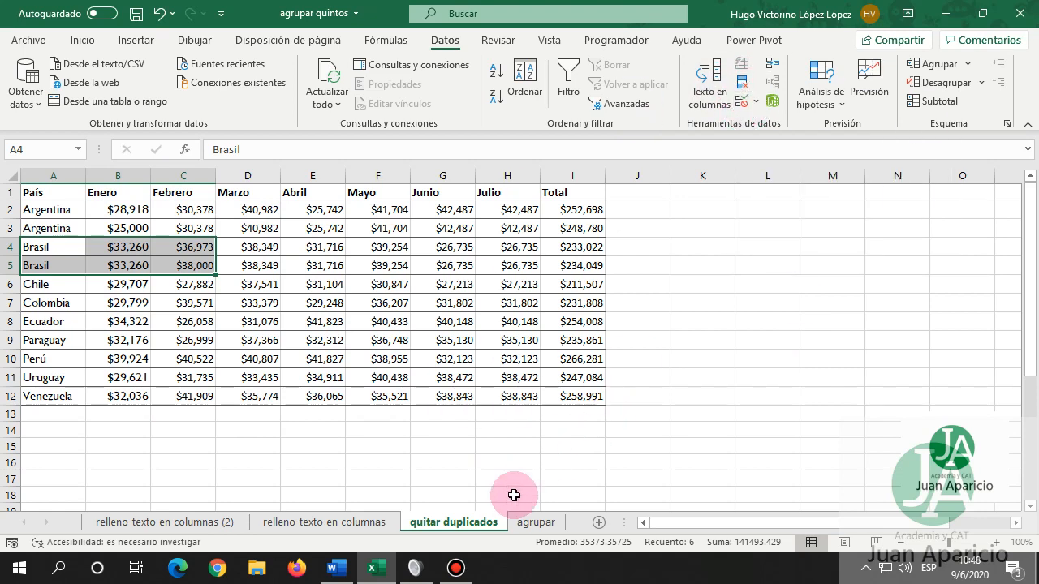
left_click(535, 521)
left_click(285, 302)
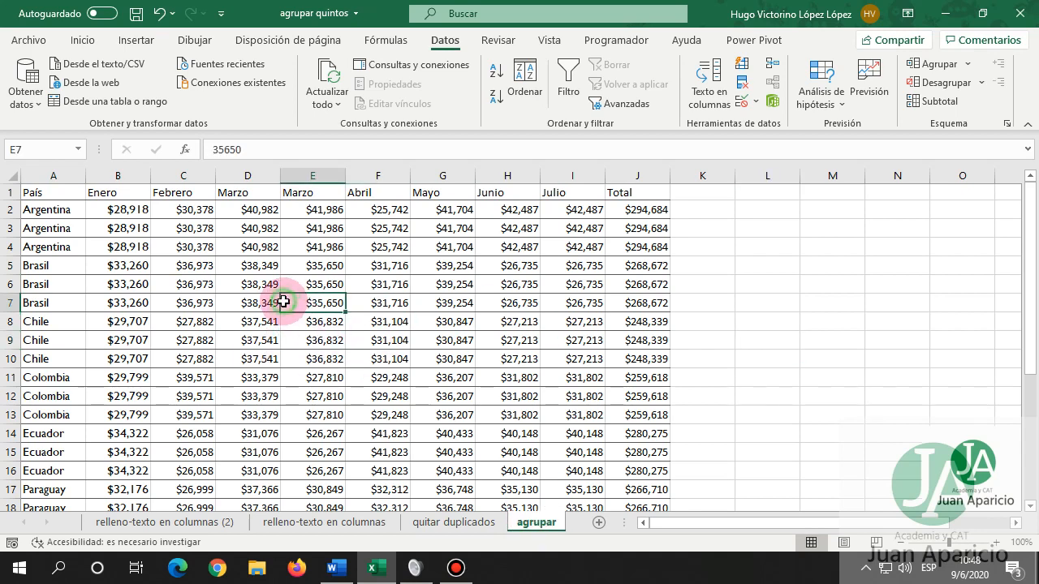
left_click(54, 208)
left_click_drag(55, 208, 564, 252)
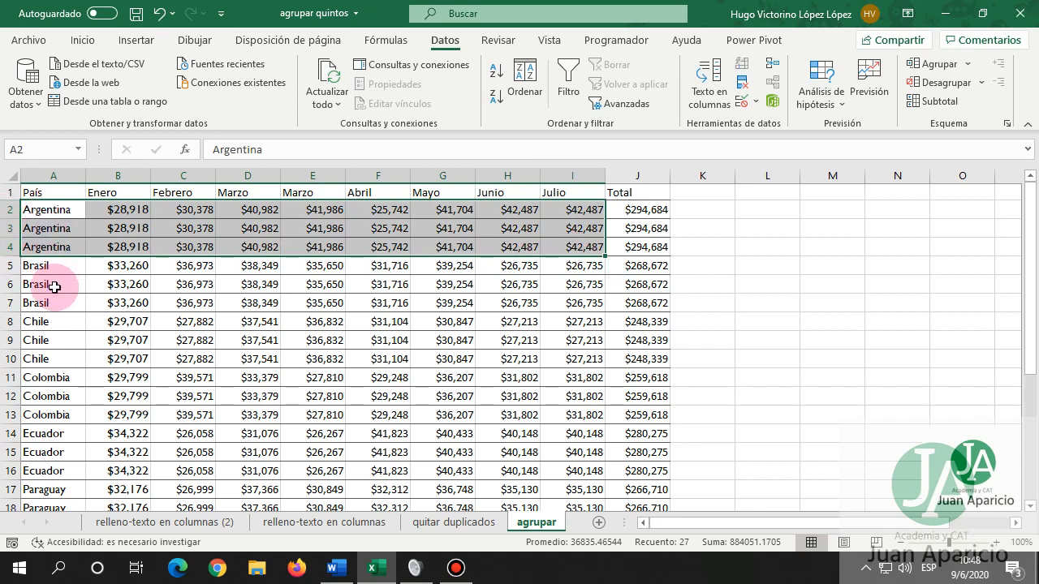
left_click_drag(35, 264, 50, 302)
left_click_drag(60, 359, 60, 358)
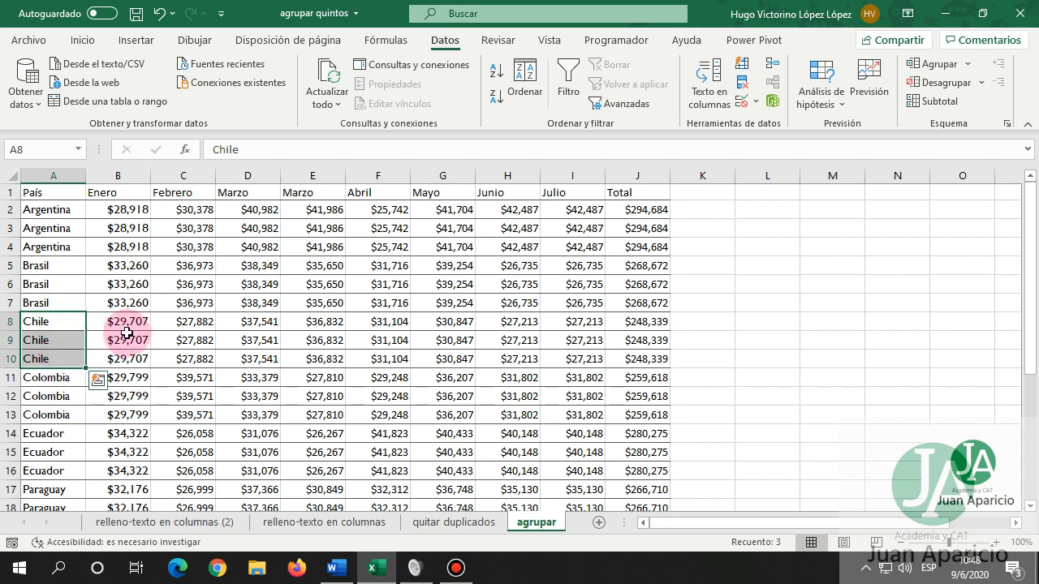
left_click(134, 288)
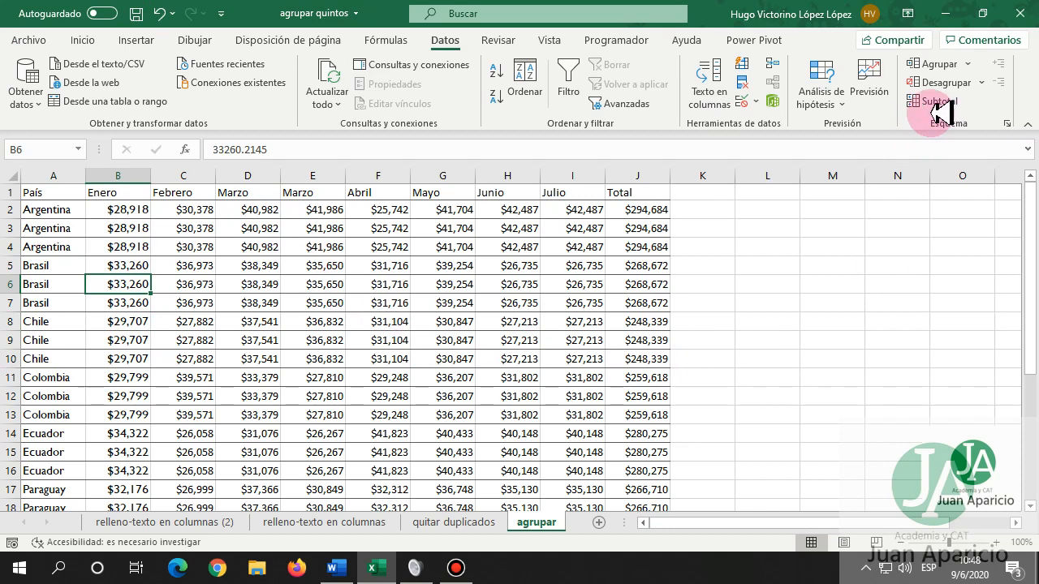
left_click(154, 230)
left_click(166, 328)
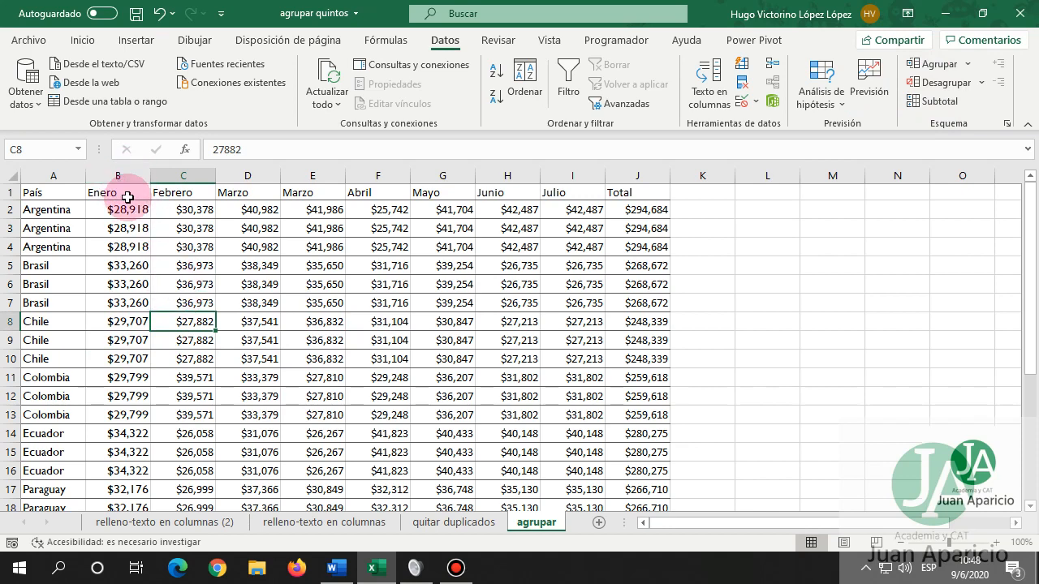
Group columns B:D, then test collapsing and expanding it with the outline controls.
left_click_drag(118, 175, 238, 178)
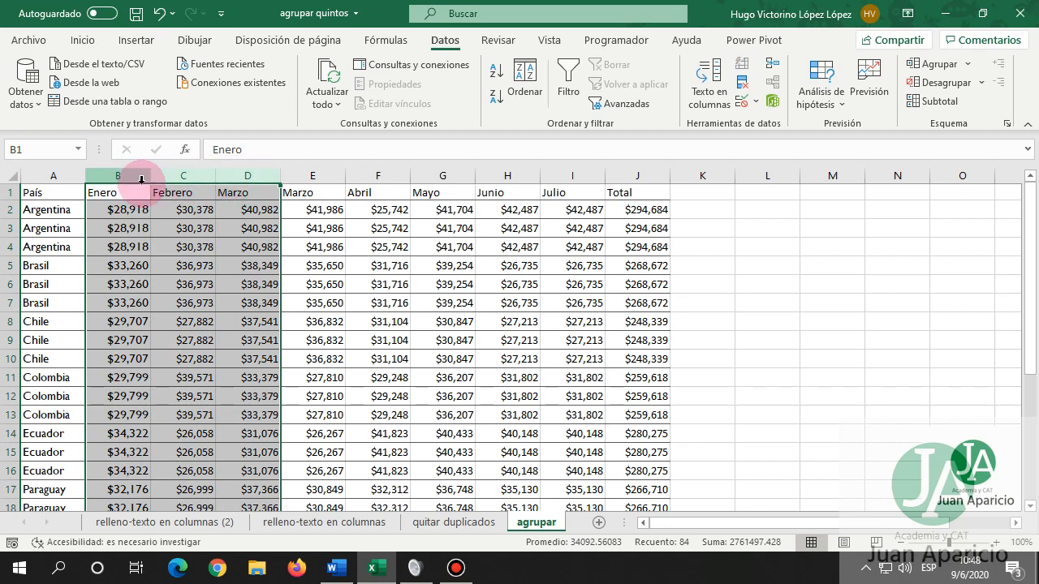
left_click(942, 65)
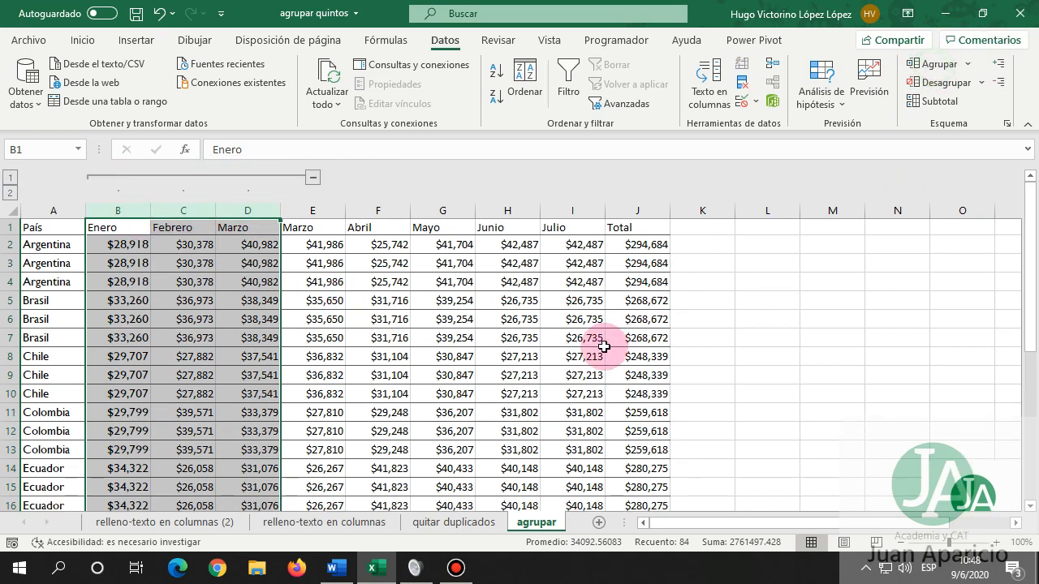
left_click(165, 297)
left_click(11, 177)
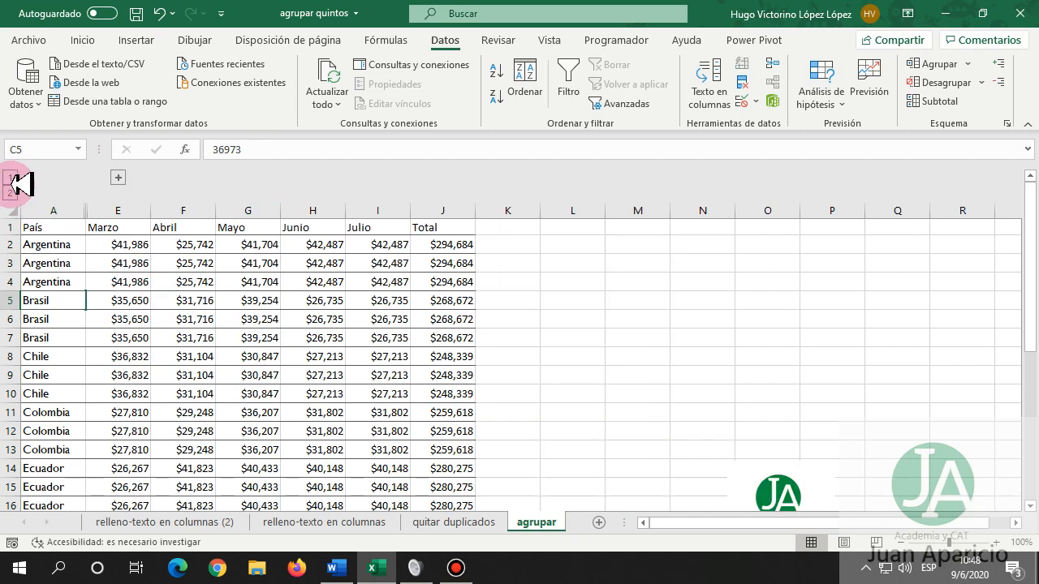
left_click(9, 193)
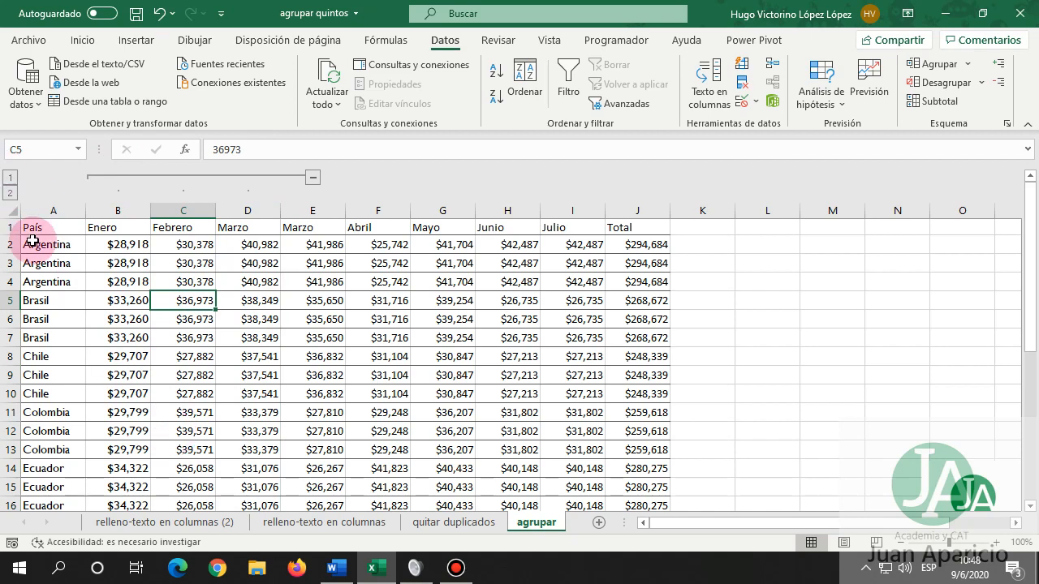
left_click(311, 176)
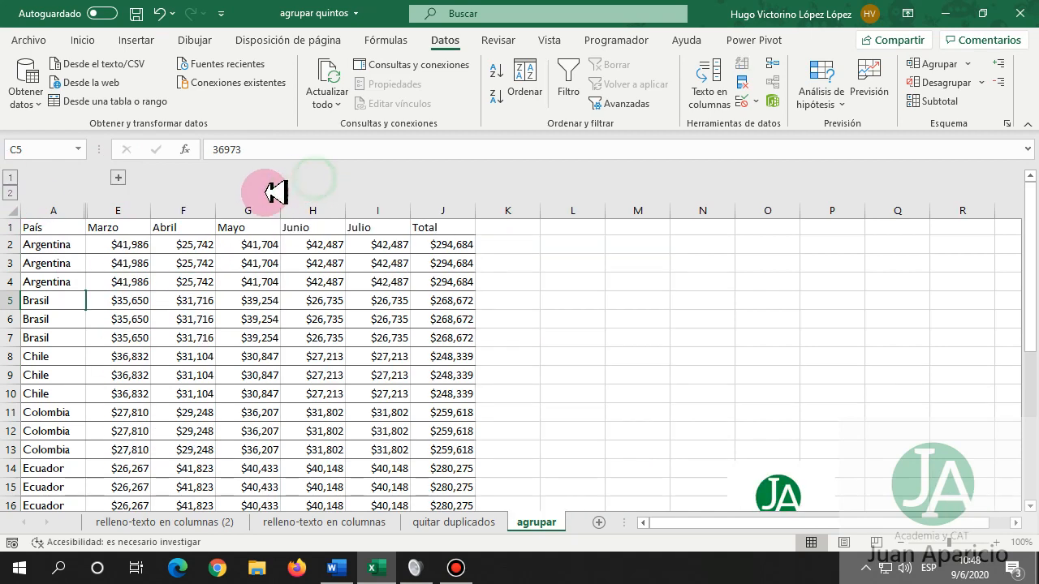
left_click(120, 176)
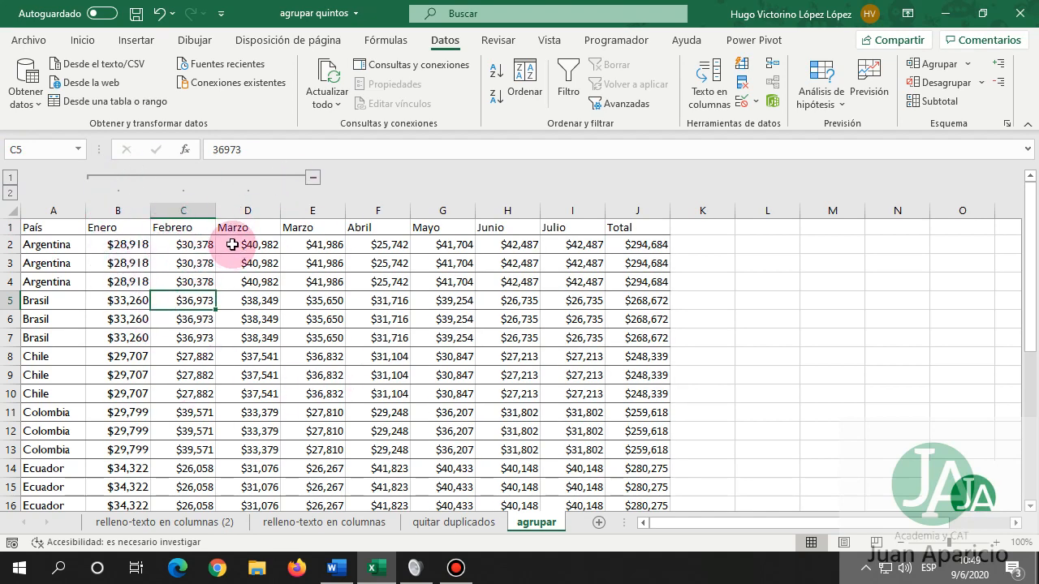
Extend the column group to B:I (Enero through Julio), then collapse and re-expand it.
left_click_drag(323, 212, 564, 211)
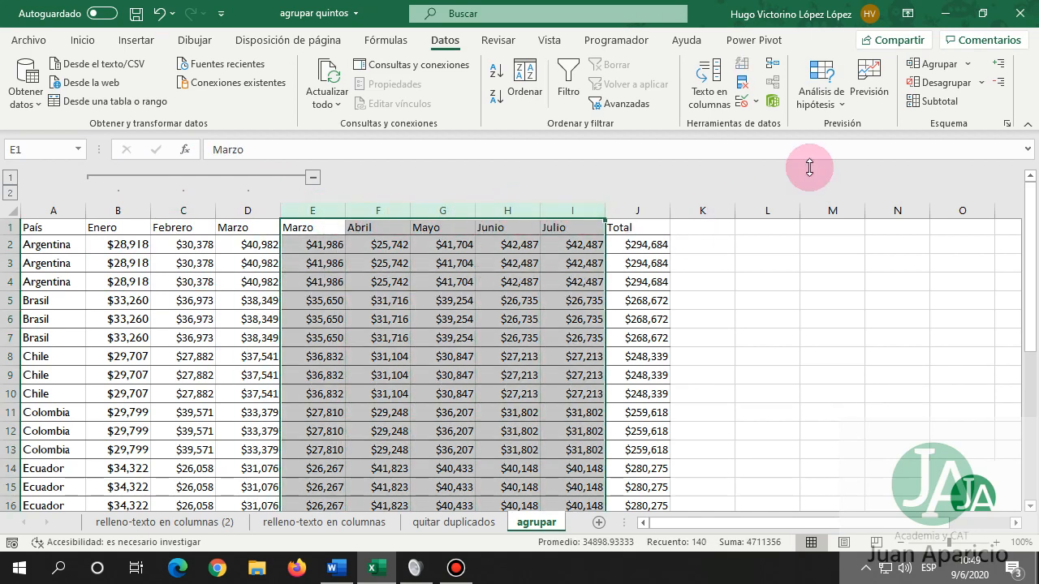
left_click(920, 65)
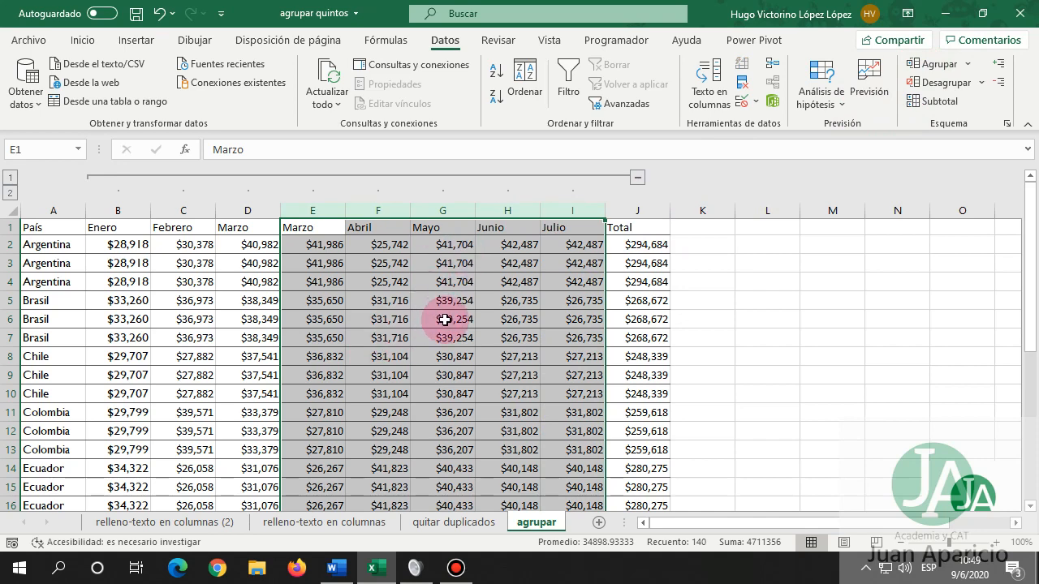
left_click(638, 177)
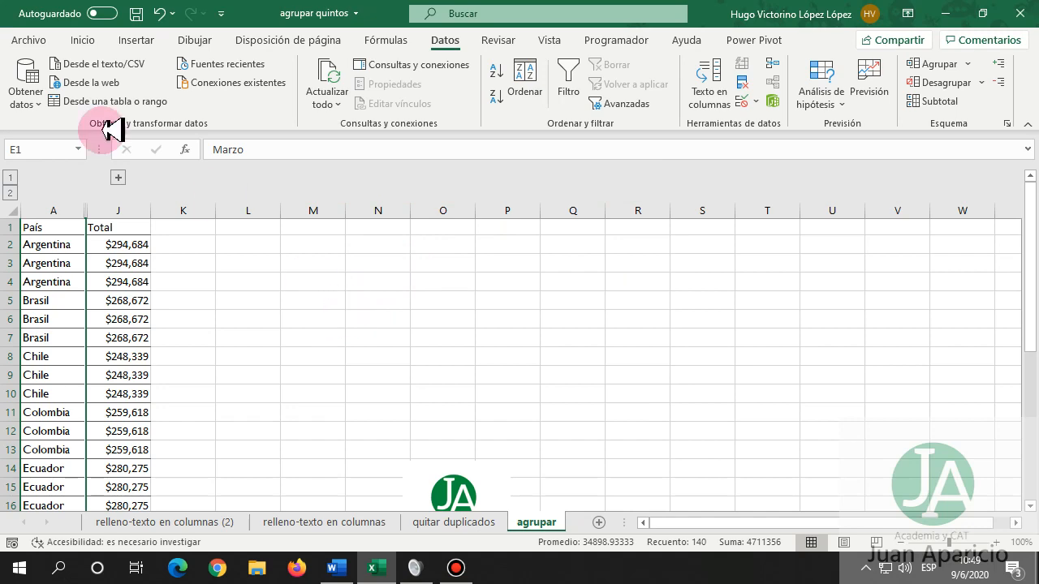
left_click(119, 178)
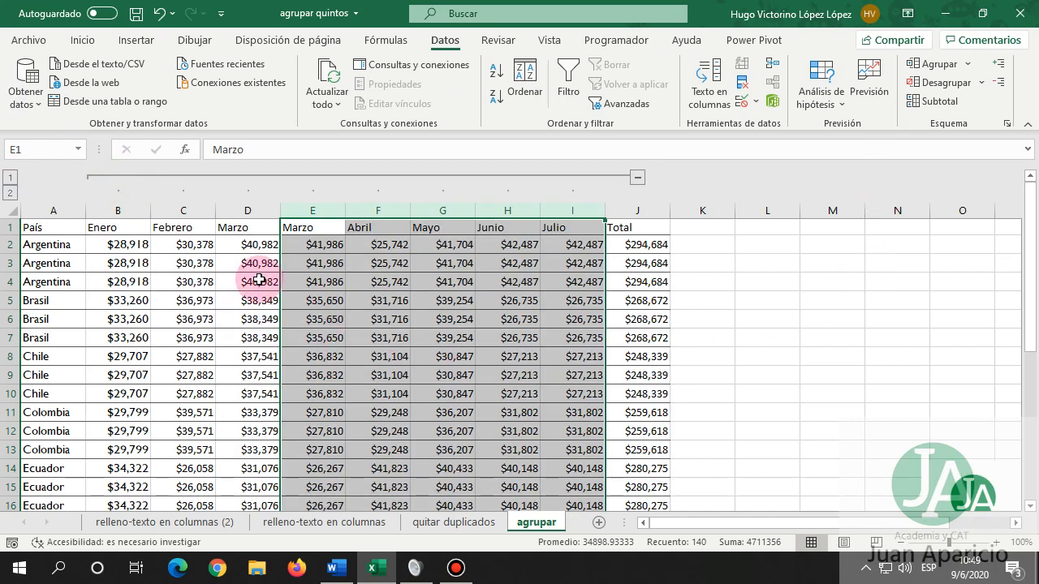
left_click(367, 245)
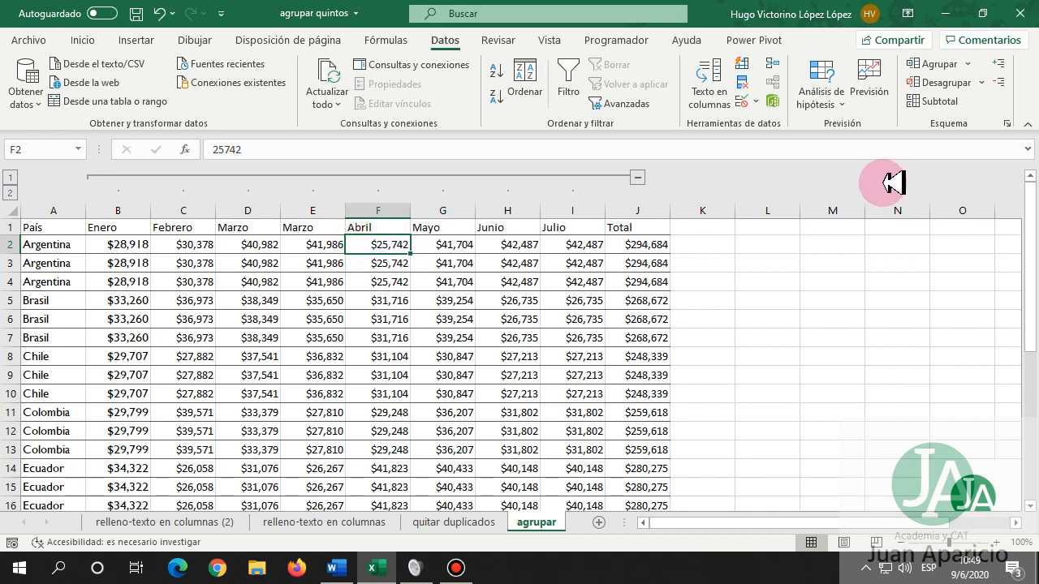
Ungroup the Abril column by Columnas, then collapse and re-expand the Enero–Marzo and Mayo–Julio groups.
left_click(941, 83)
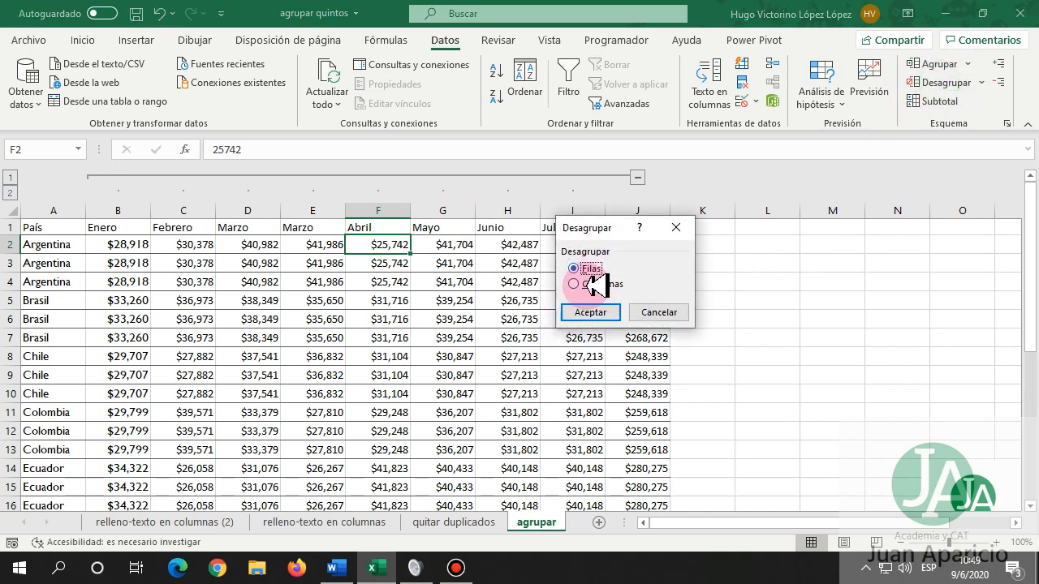
left_click(589, 315)
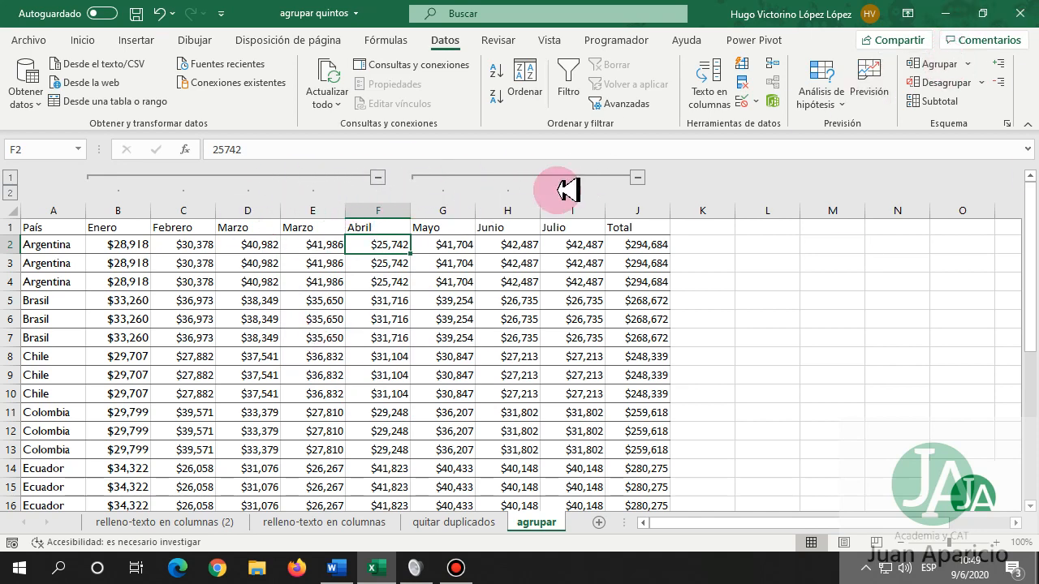
left_click(373, 176)
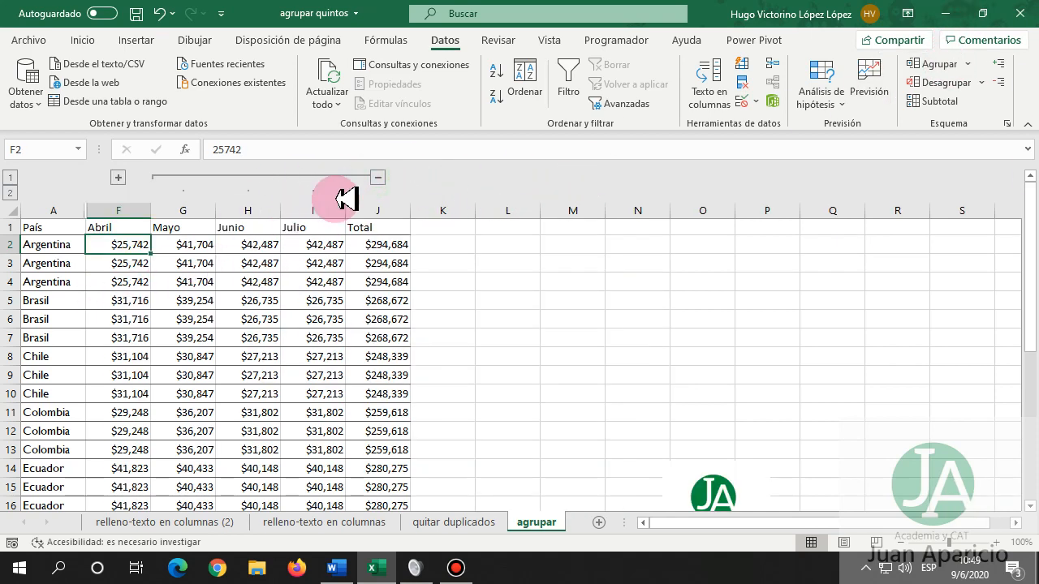
left_click(376, 176)
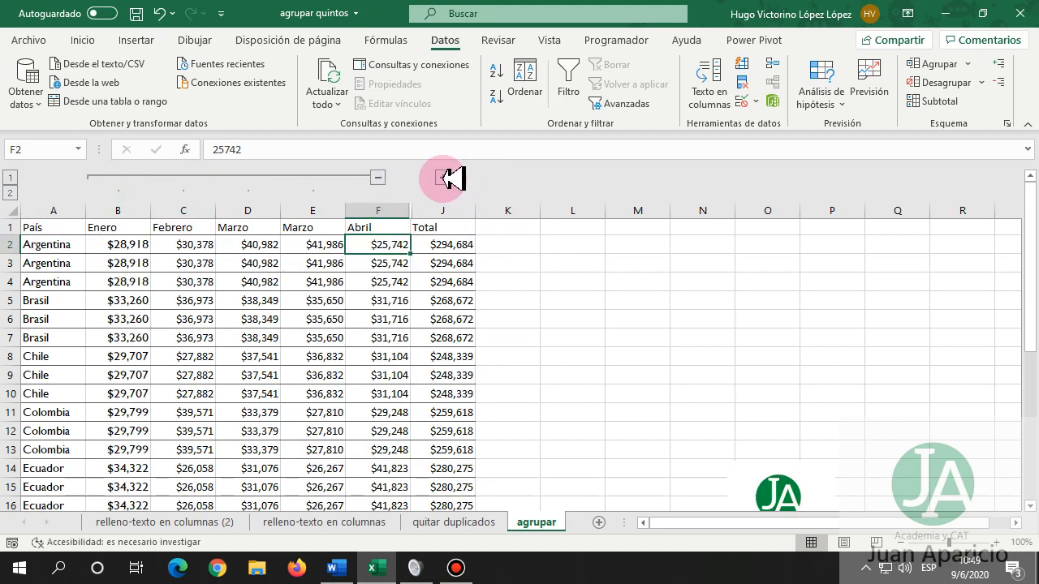
left_click(446, 177)
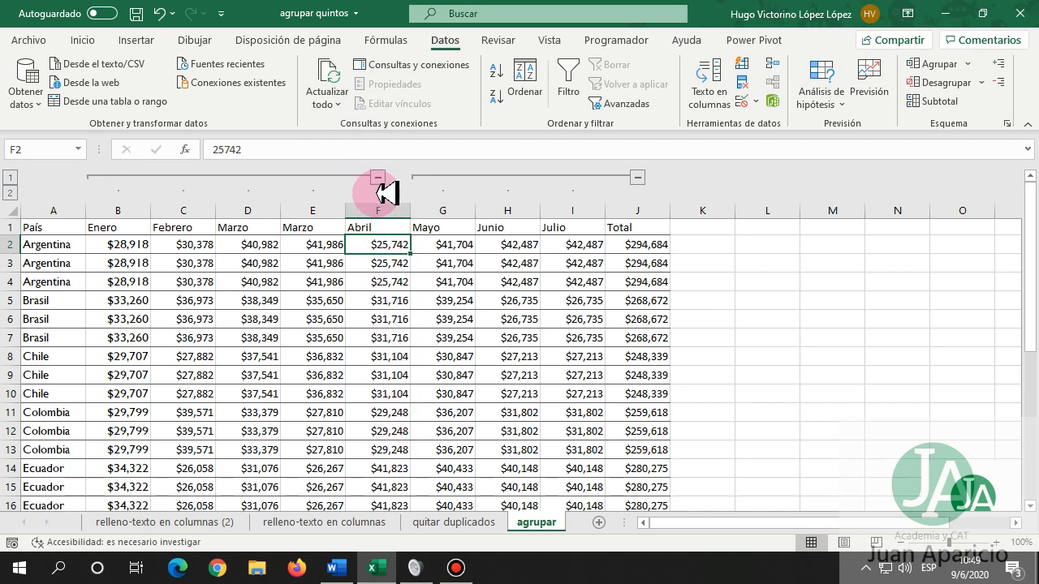
Ungroup the month columns B–F and G–J, then select the Enero, Febrero and Marzo columns.
left_click_drag(116, 211, 348, 210)
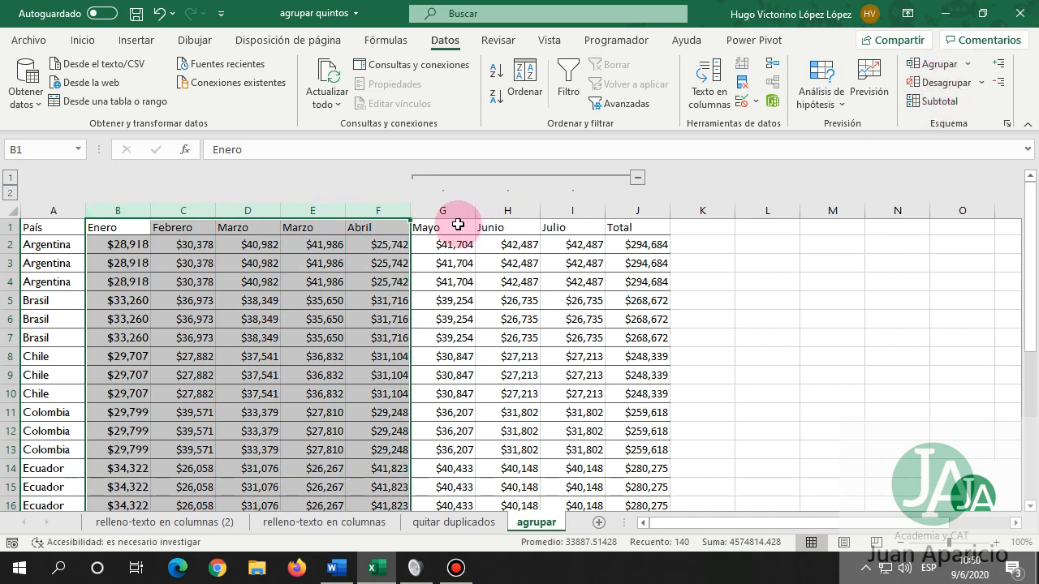
left_click_drag(441, 210, 615, 210)
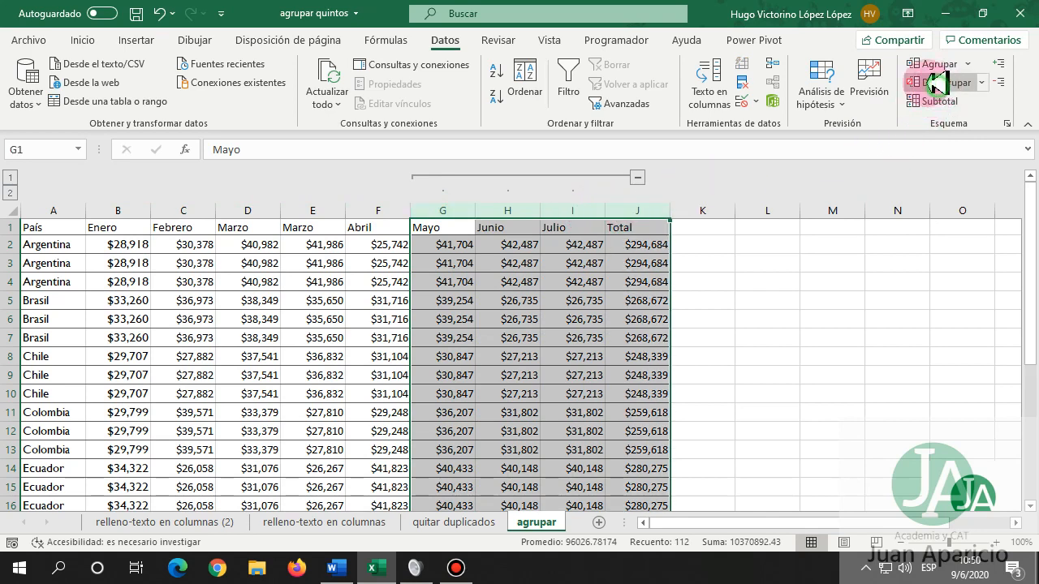
left_click(934, 82)
left_click(302, 261)
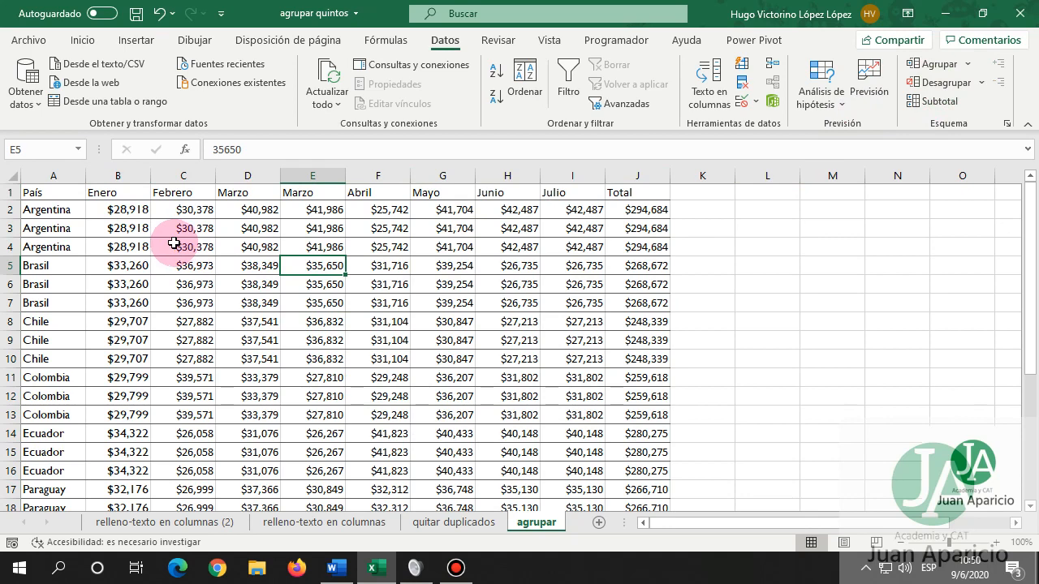
left_click_drag(134, 176, 261, 179)
left_click(933, 64)
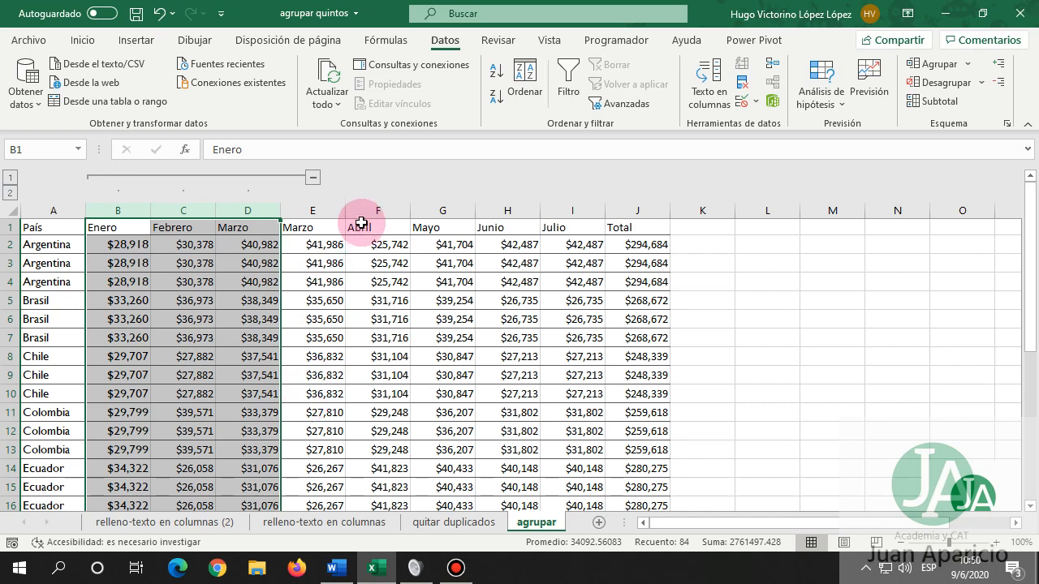
left_click_drag(357, 210, 572, 209)
left_click(942, 64)
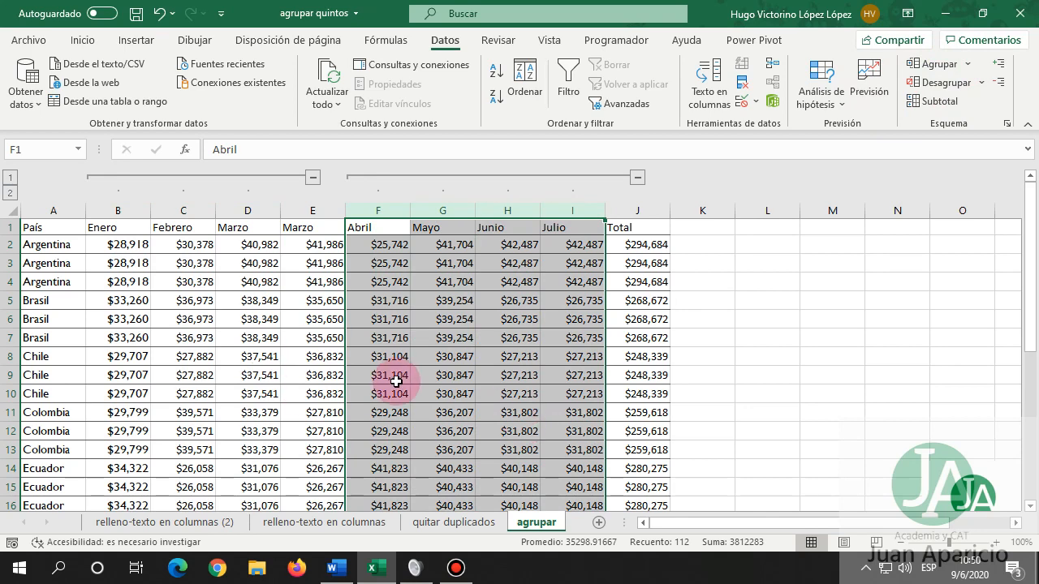
left_click(913, 82)
left_click_drag(122, 210, 264, 211)
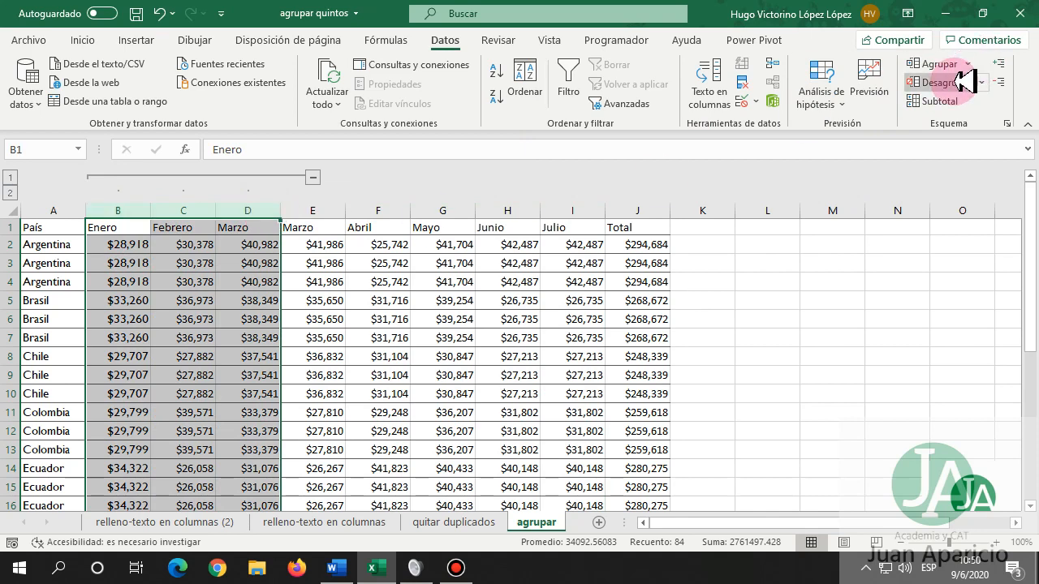
left_click(942, 82)
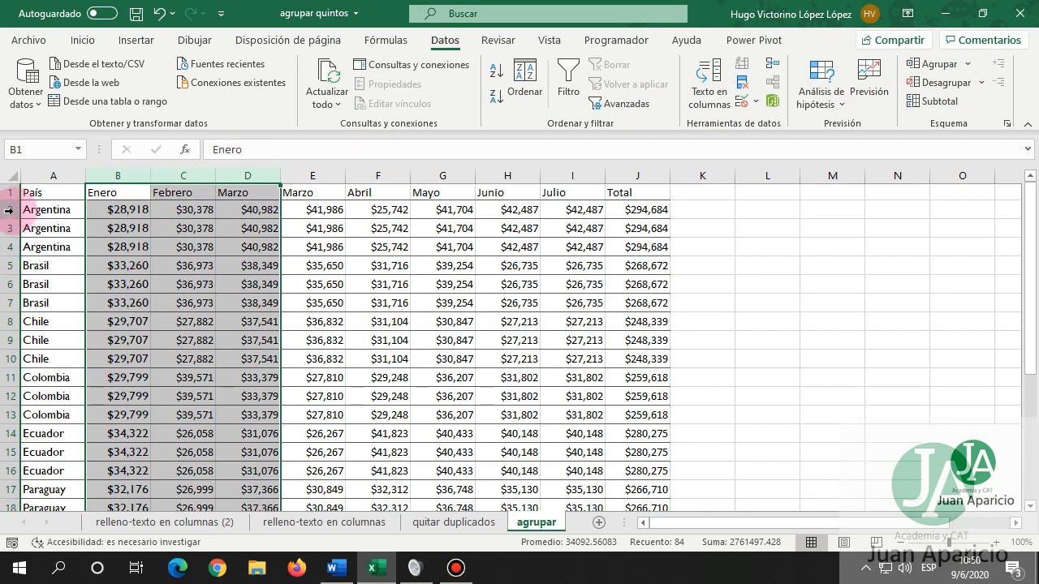
left_click_drag(4, 210, 6, 245)
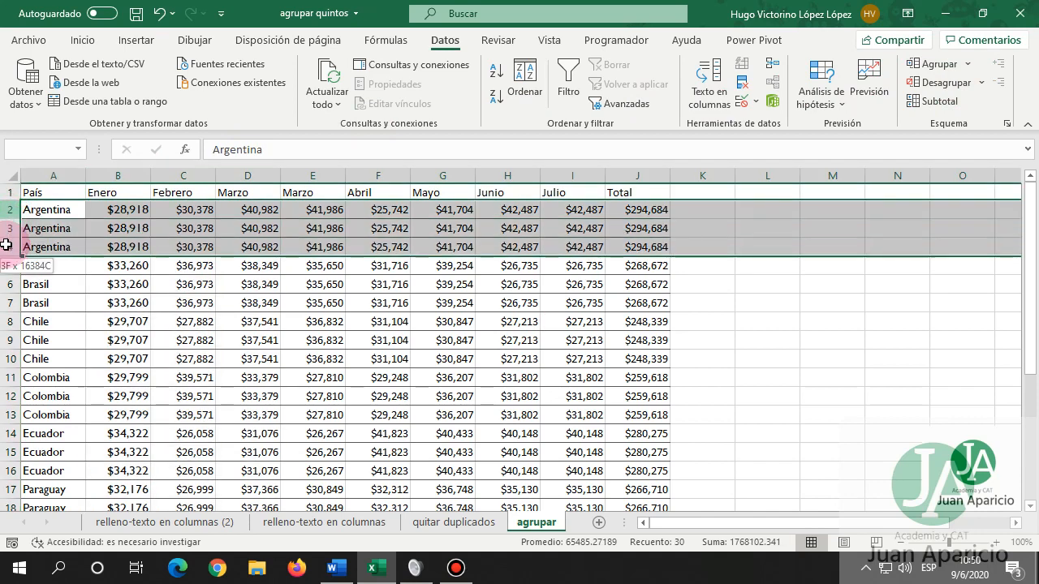
left_click(926, 63)
left_click(10, 266)
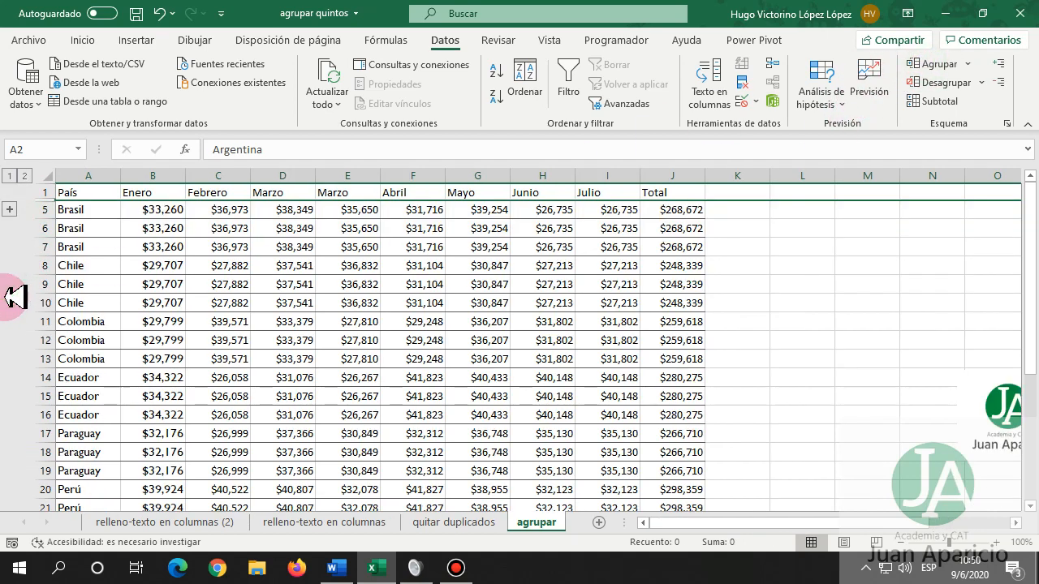
left_click(12, 211)
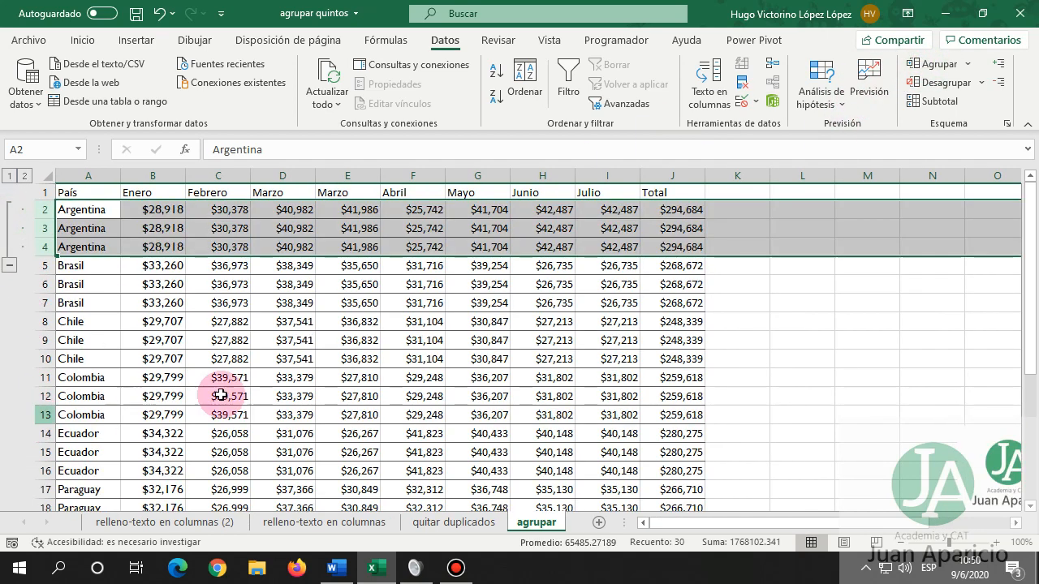
left_click(207, 246)
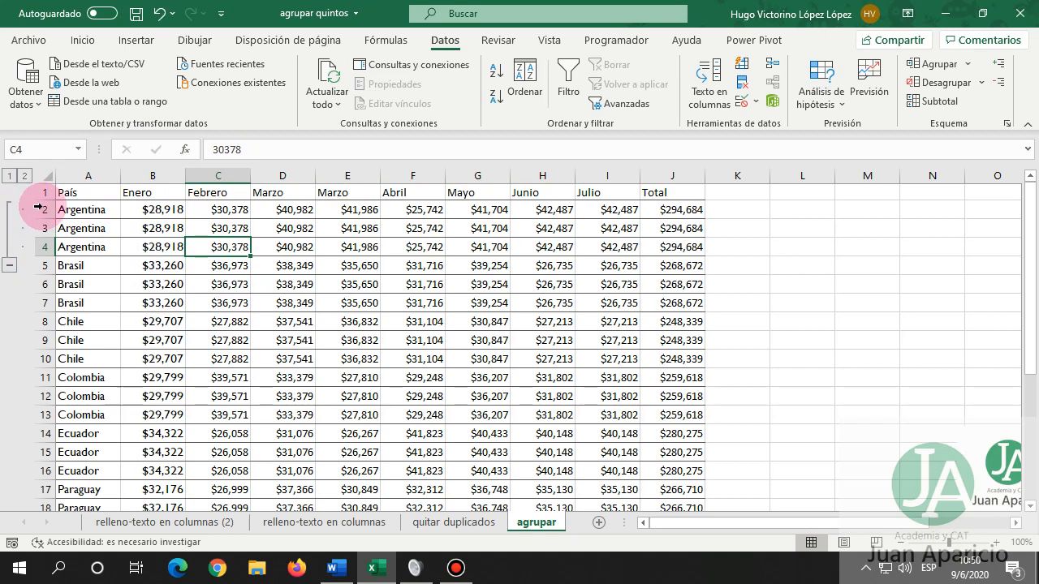
left_click_drag(39, 208, 38, 246)
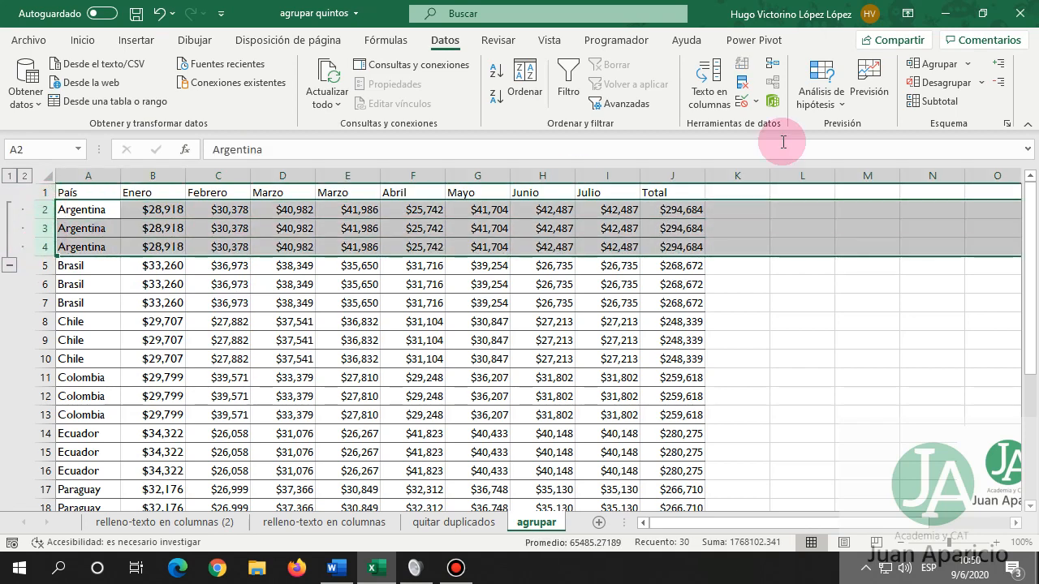
left_click(942, 82)
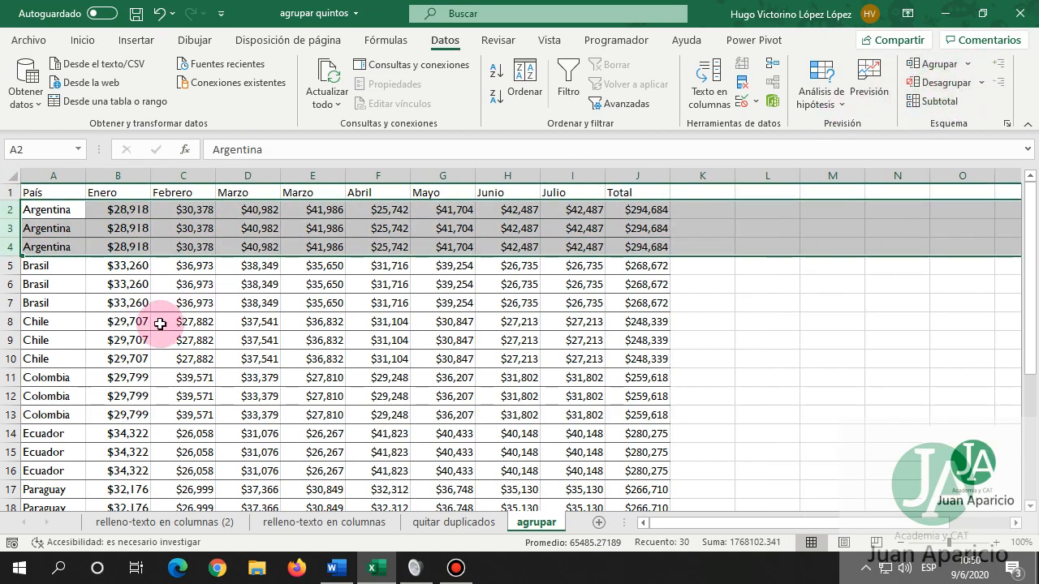
left_click(193, 266)
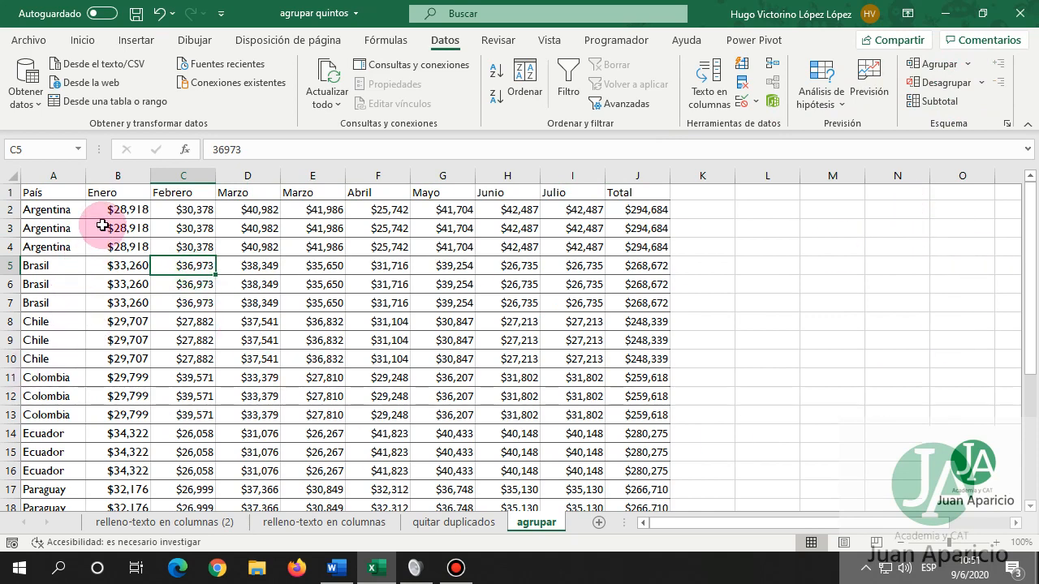
With cell B6 active in the sales table, open the Subtotal dialog from Datos > Esquema.
left_click_drag(54, 209, 246, 246)
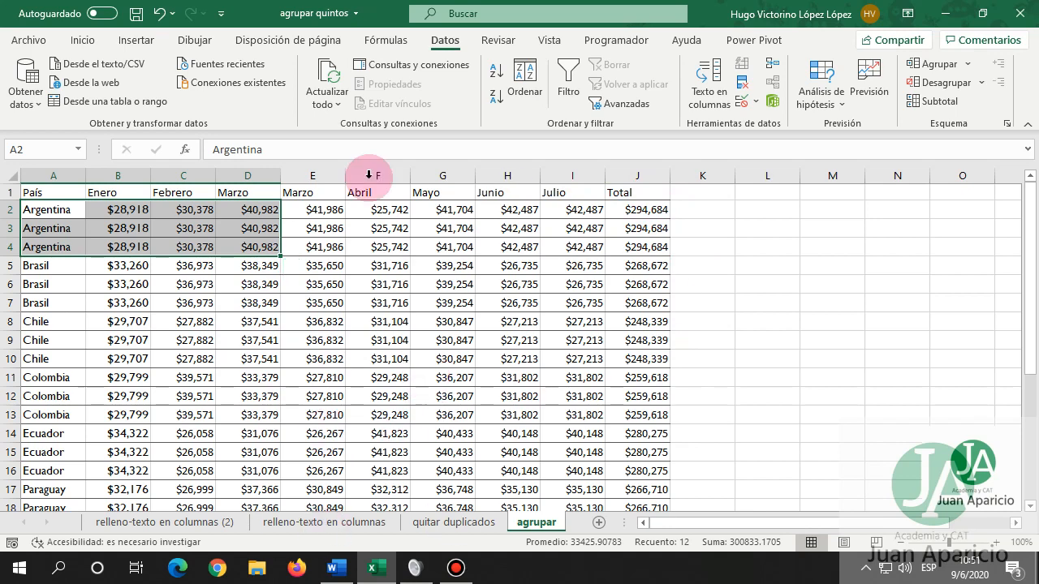
left_click(134, 285)
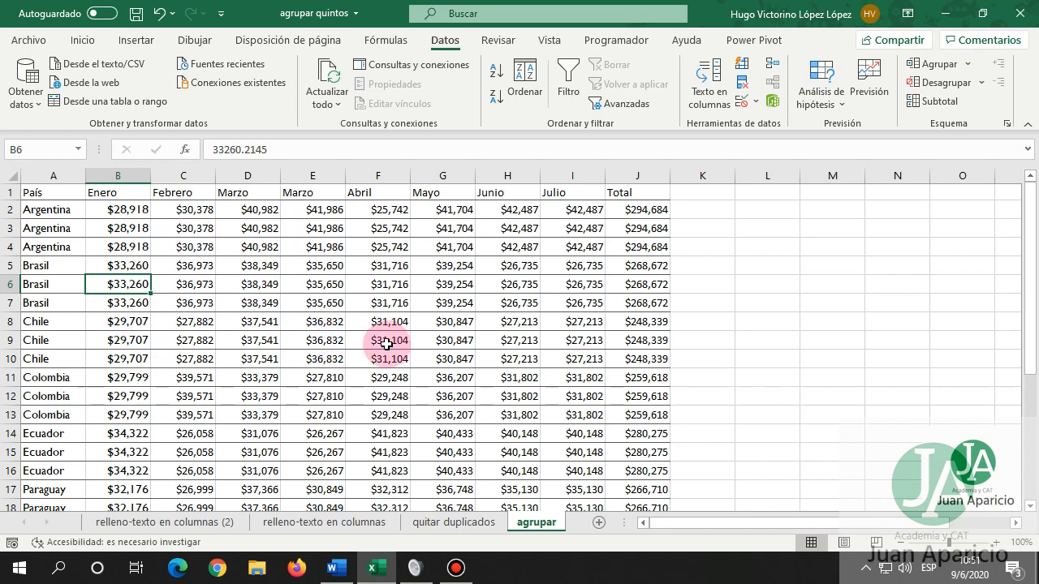
scroll(400, 366, "down", 5)
scroll(400, 365, "up", 5)
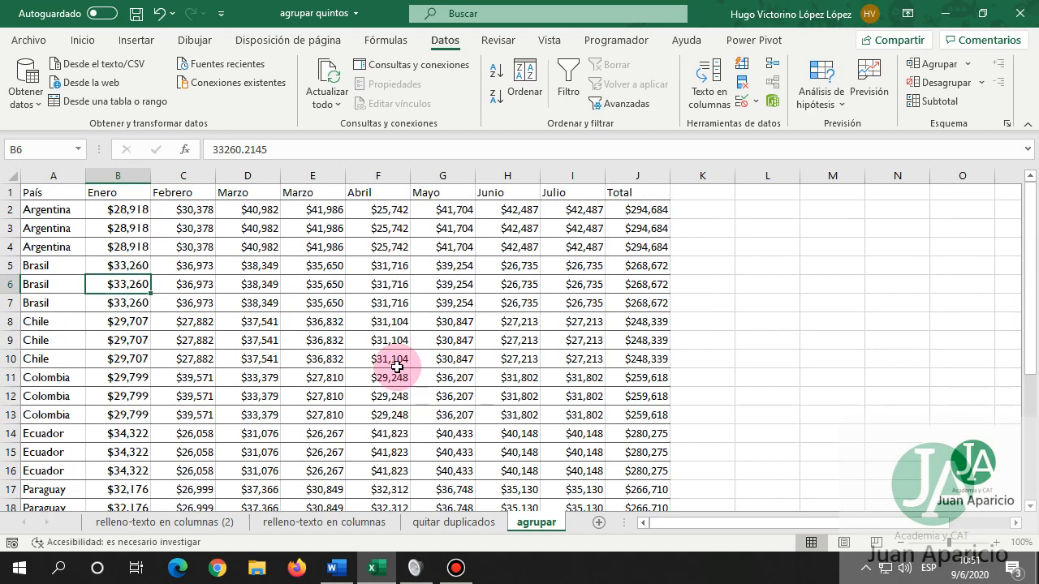
scroll(319, 334, "down", 5)
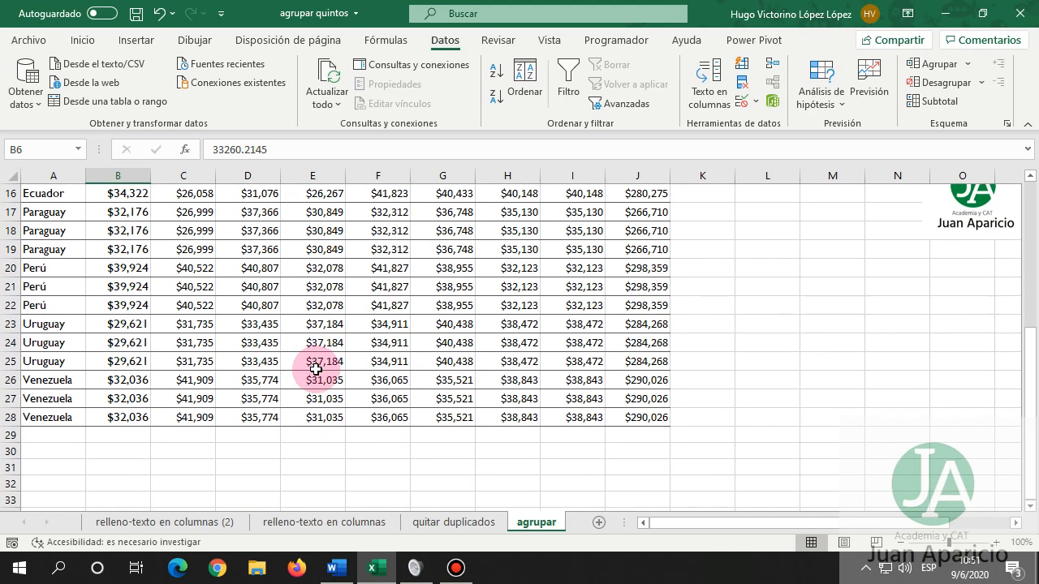
scroll(316, 369, "up", 5)
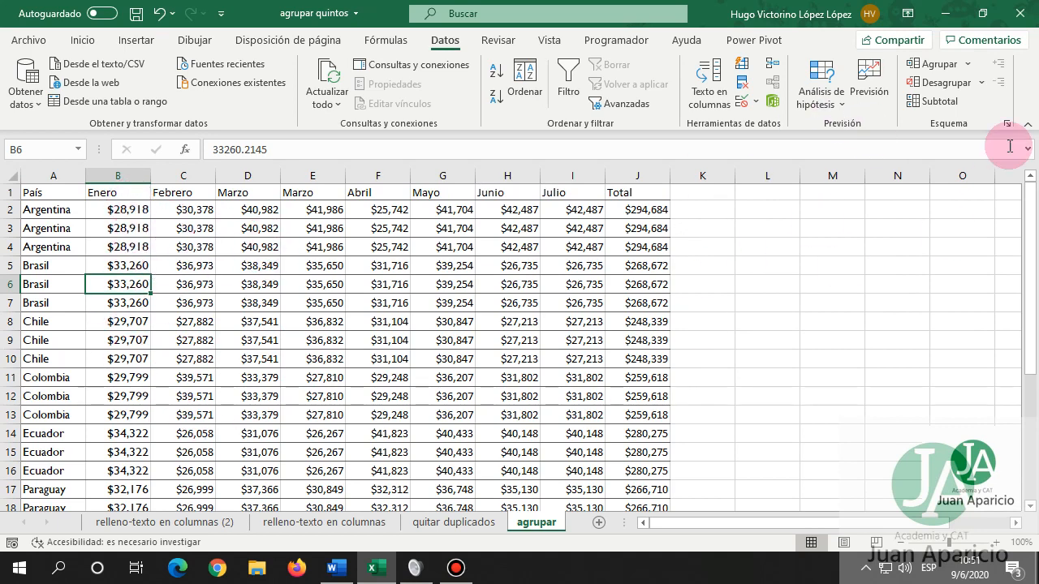
left_click(940, 102)
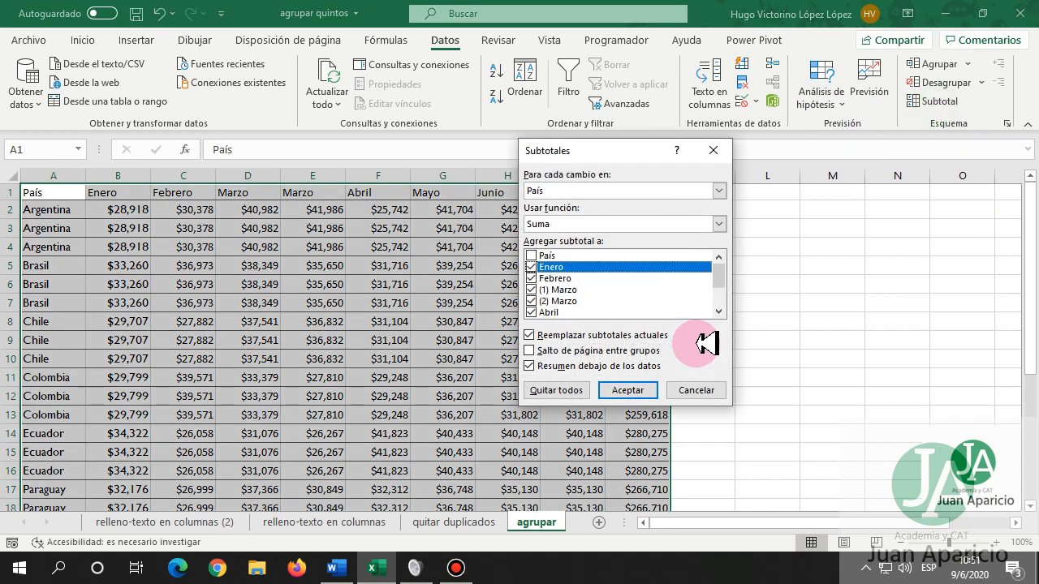
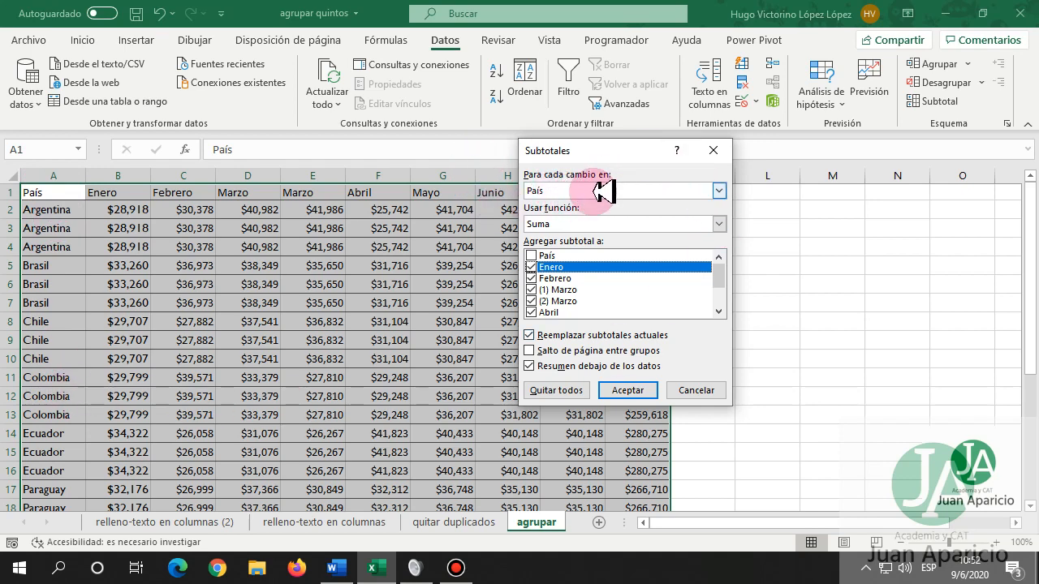
Keep the subtotals grouped by País and using the Suma function.
left_click(719, 192)
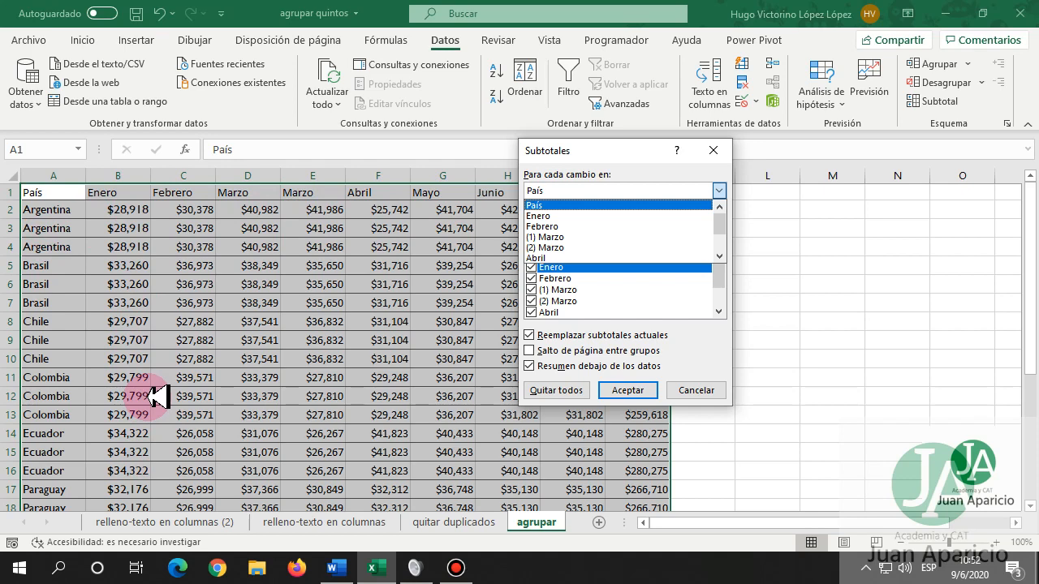
left_click(547, 205)
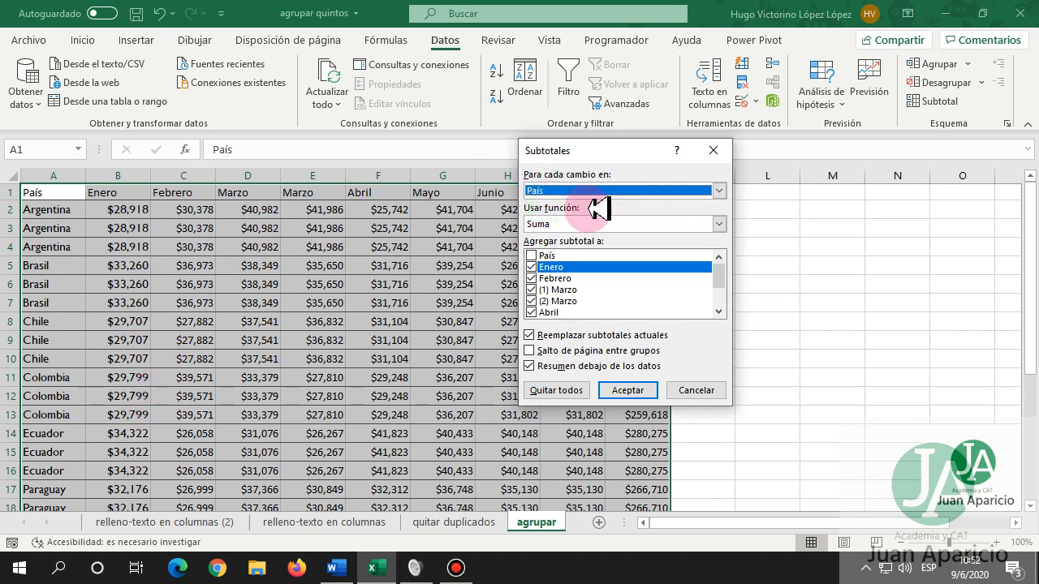
left_click(717, 223)
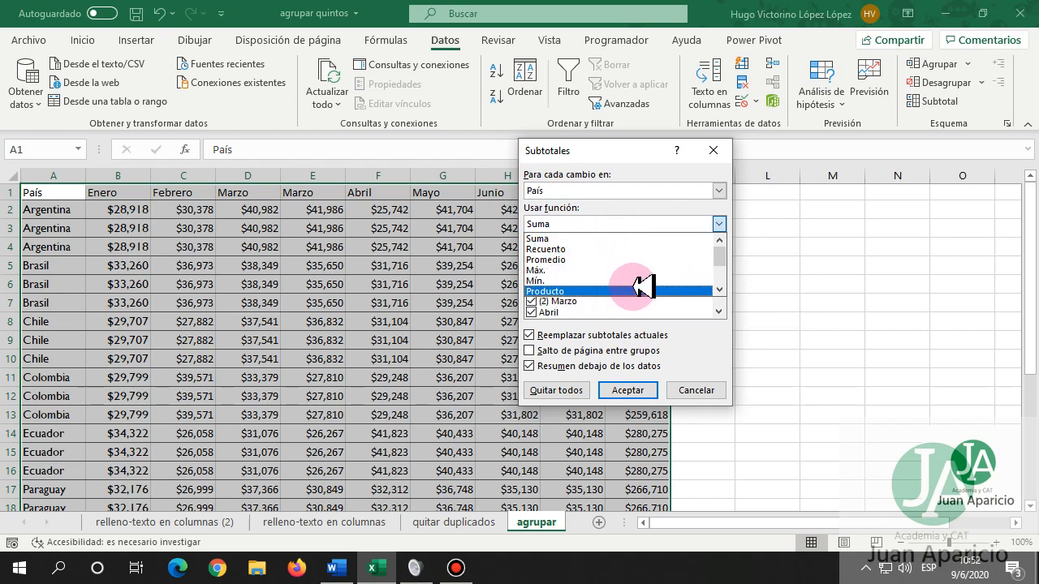
scroll(721, 291, "down", 1)
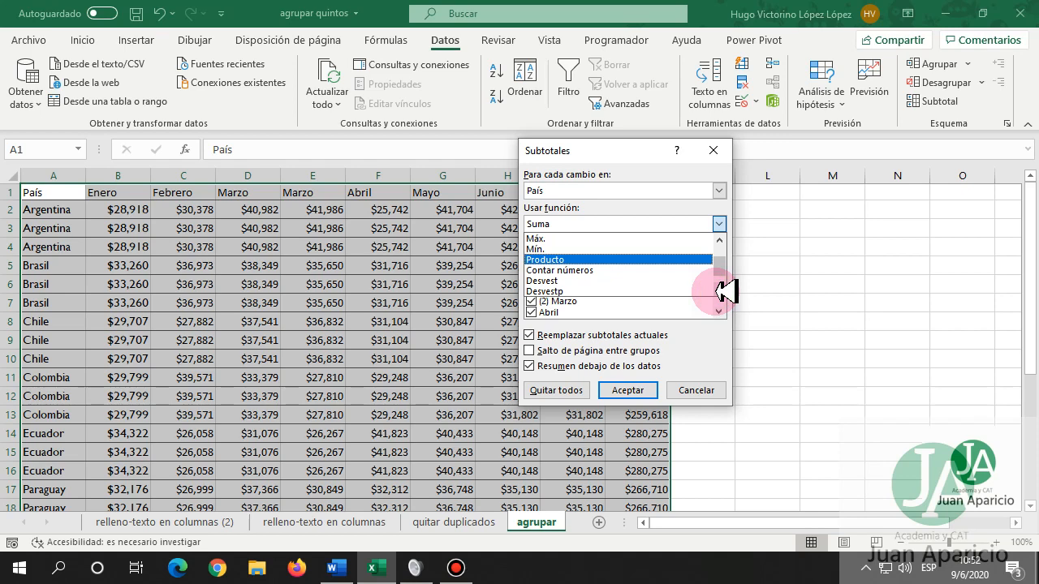
scroll(723, 291, "down", 1)
left_click(721, 291)
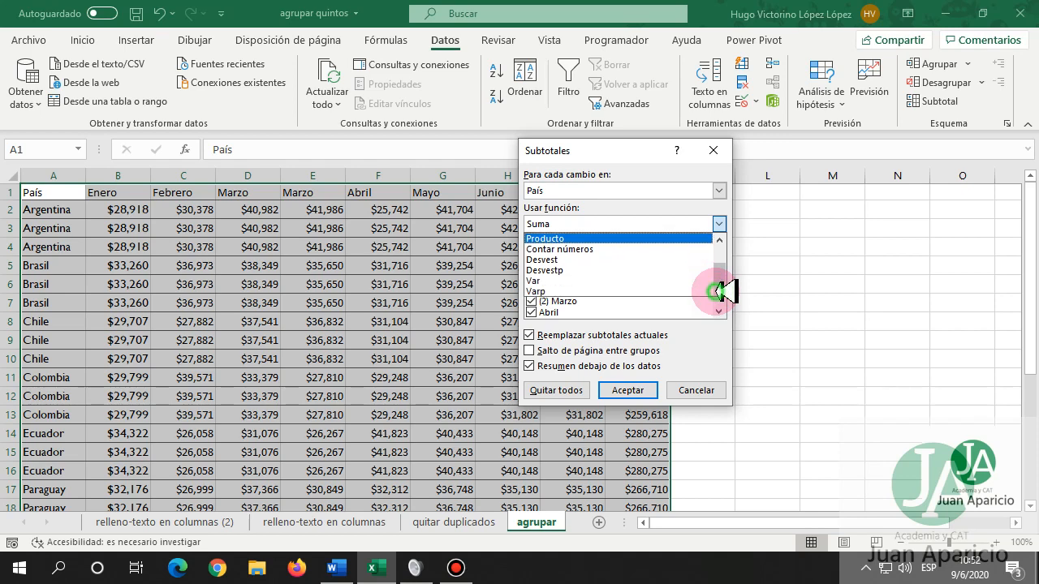
left_click(631, 150)
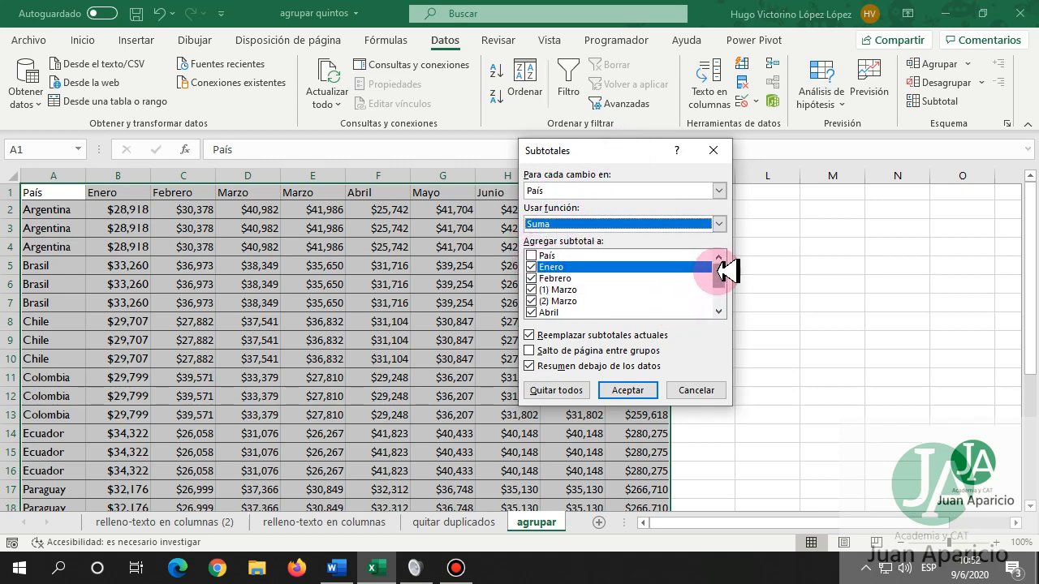
Exclude Mayo, Abril and the second Marzo from the subtotals and apply them.
left_click_drag(718, 273, 722, 293)
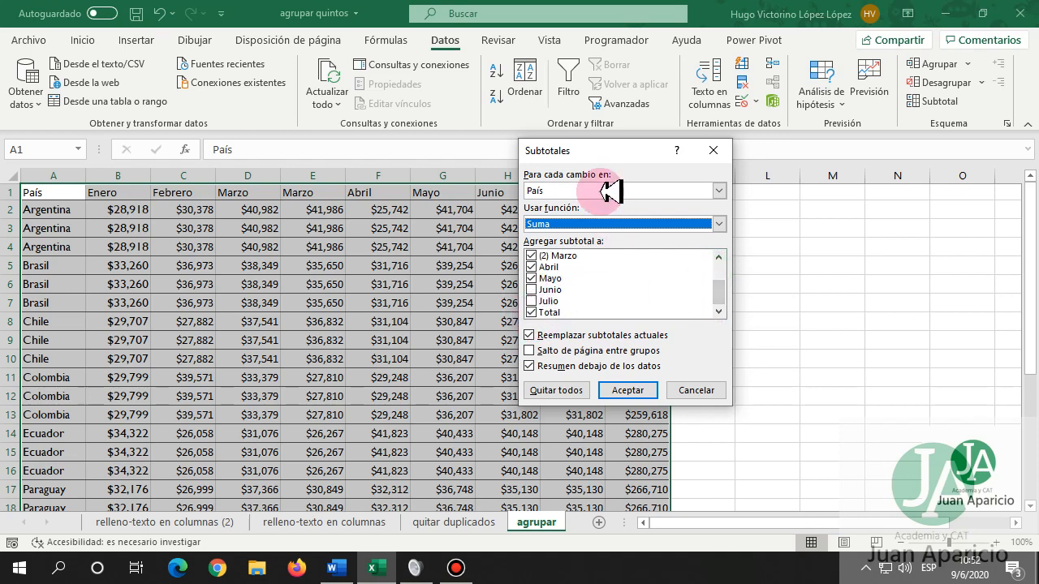
left_click_drag(614, 153, 484, 284)
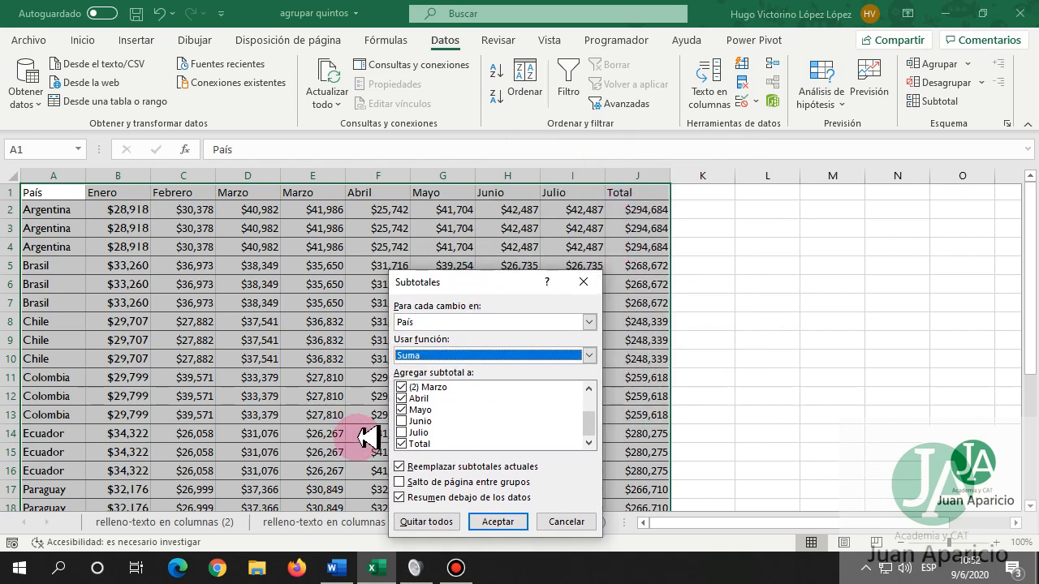
left_click(402, 410)
left_click(402, 398)
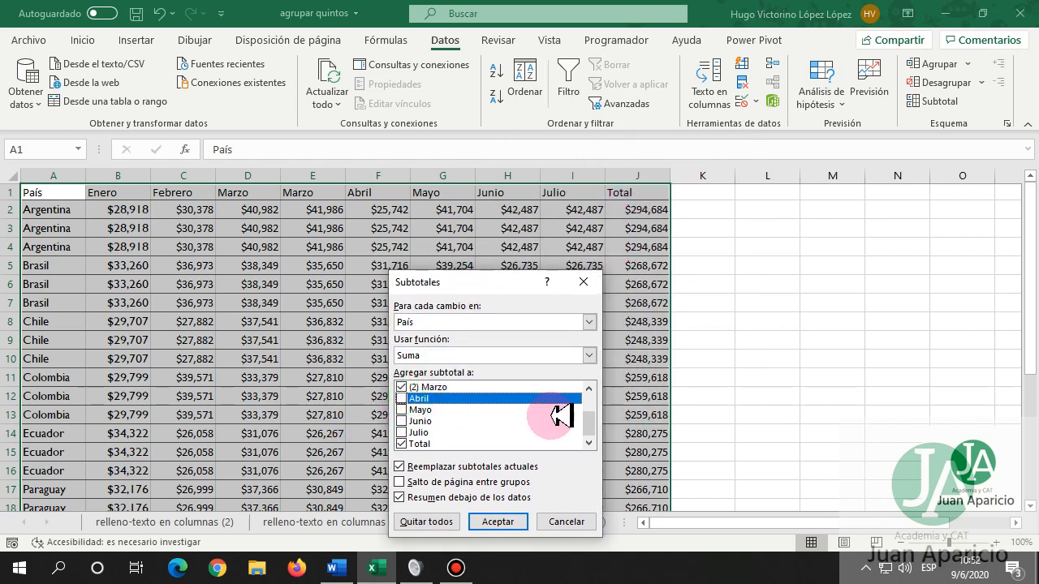
left_click(588, 387)
left_click(588, 387)
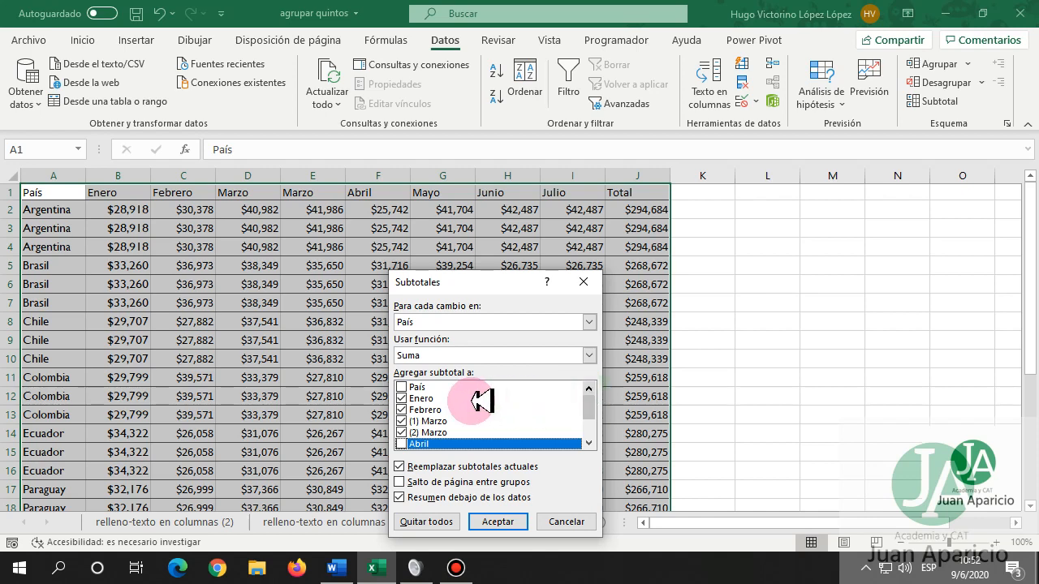
left_click(401, 432)
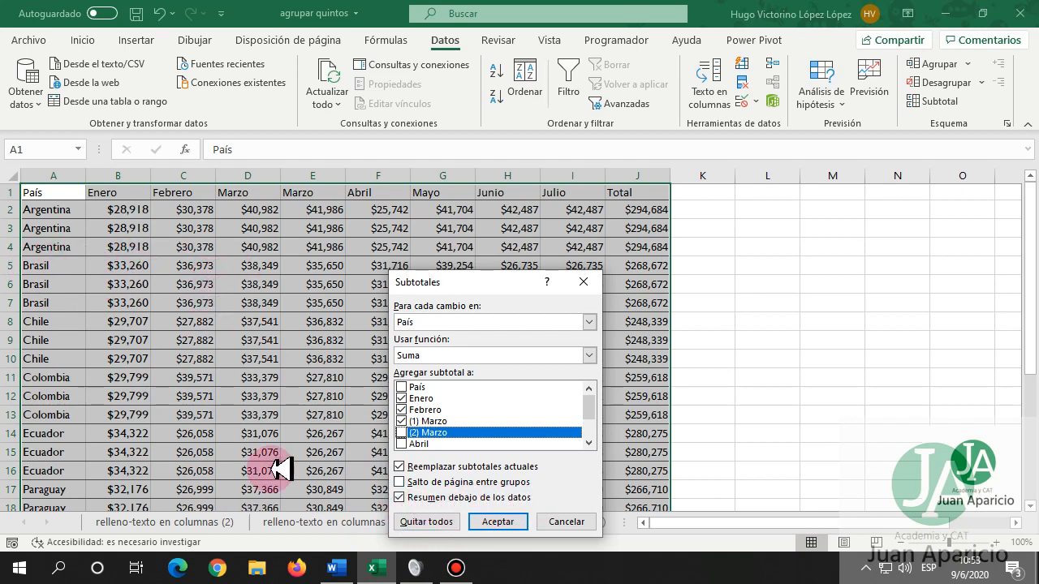
left_click(497, 521)
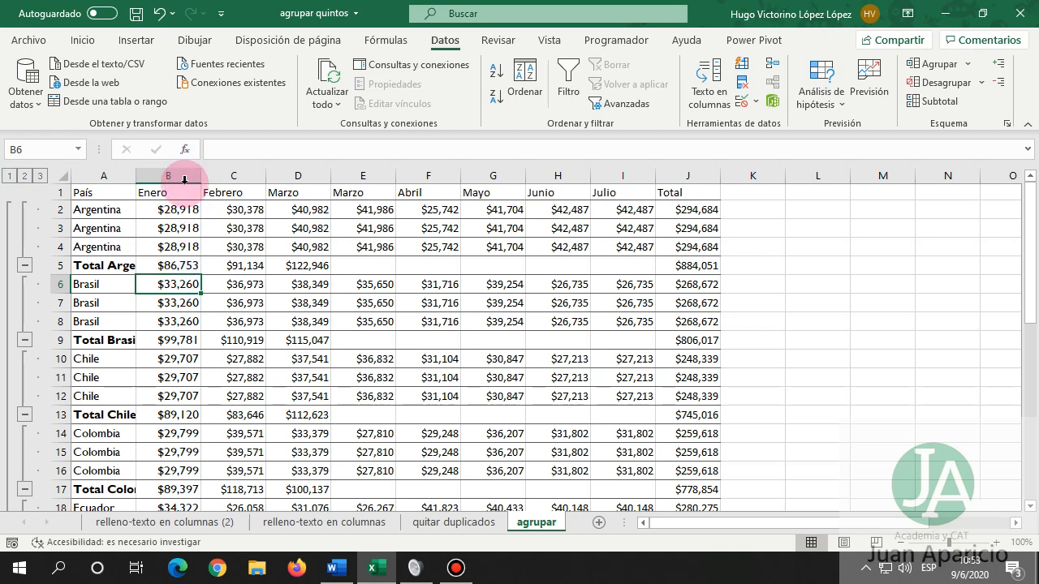
left_click_drag(163, 207, 302, 266)
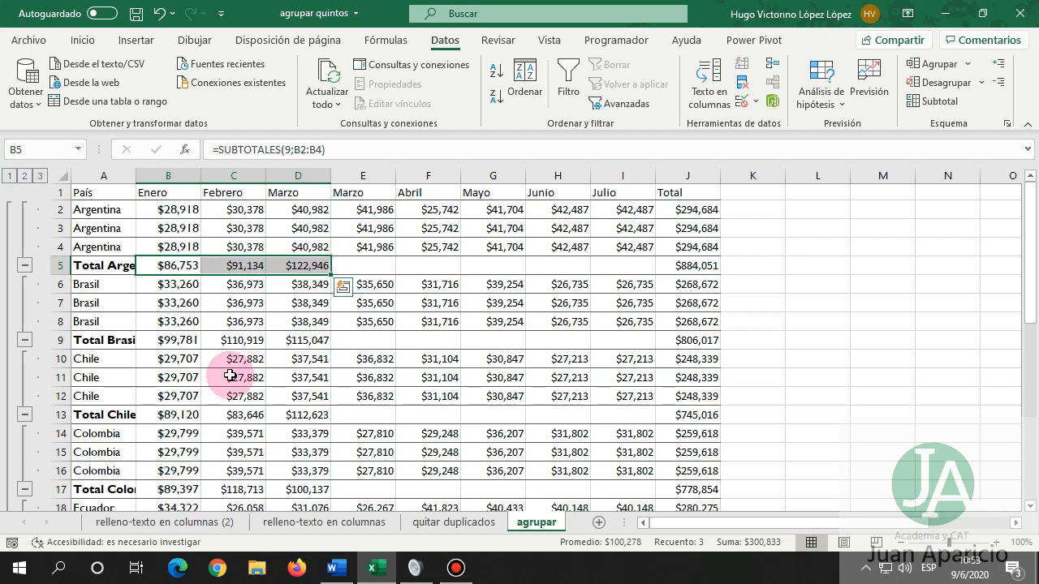
left_click(167, 341)
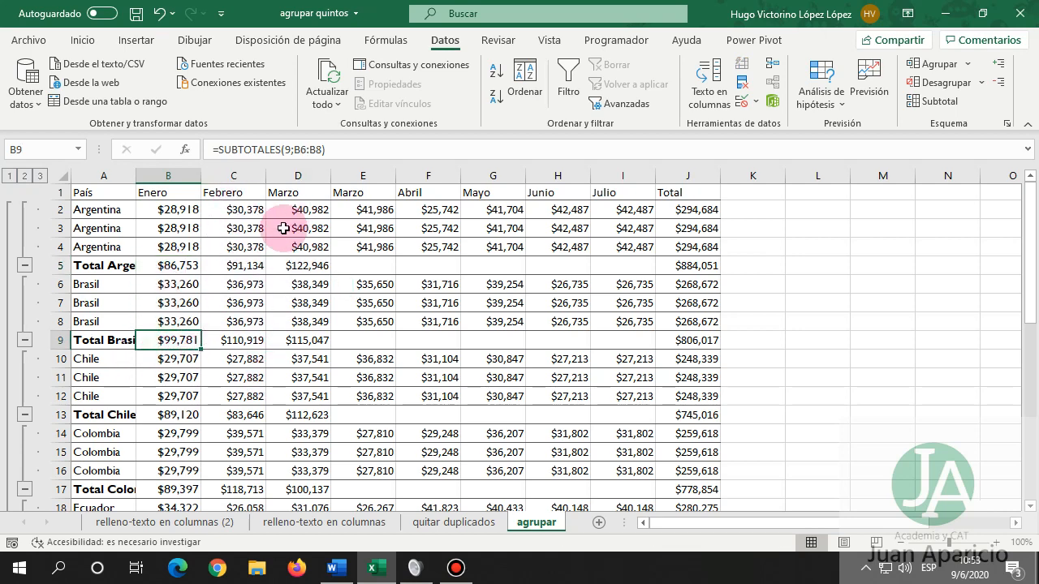
left_click(677, 254)
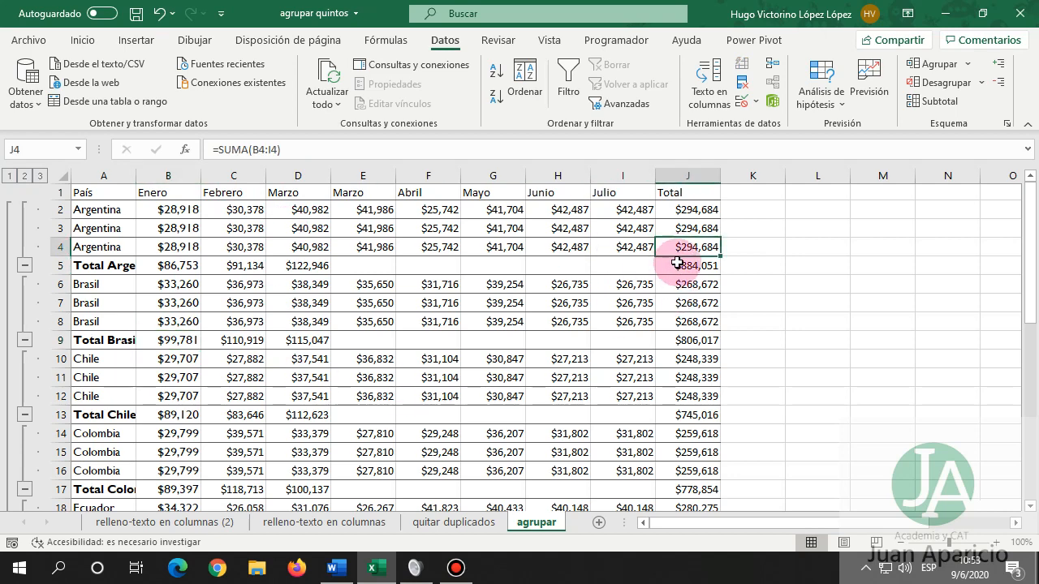
left_click(676, 262)
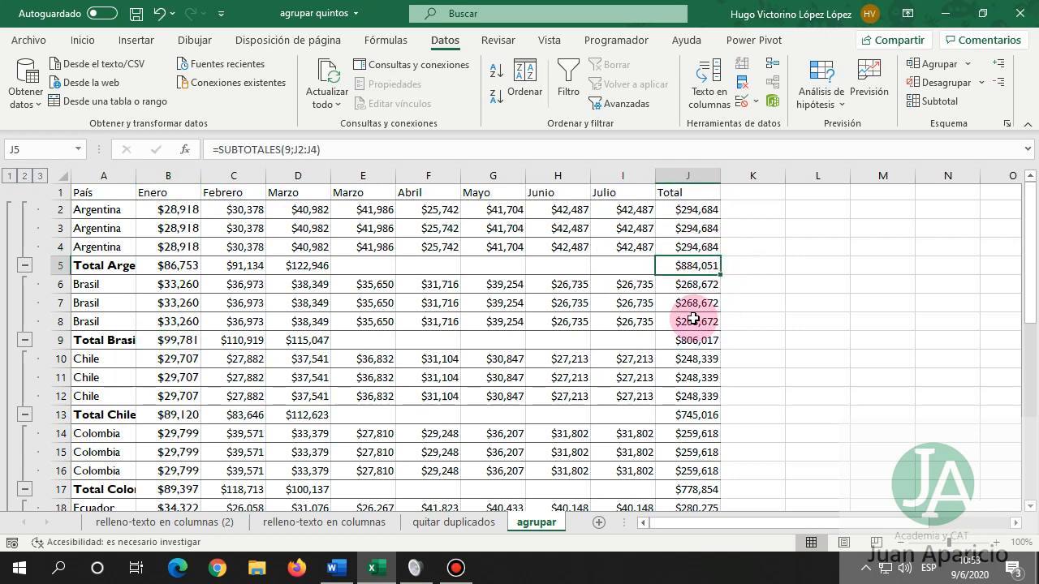
left_click(678, 268)
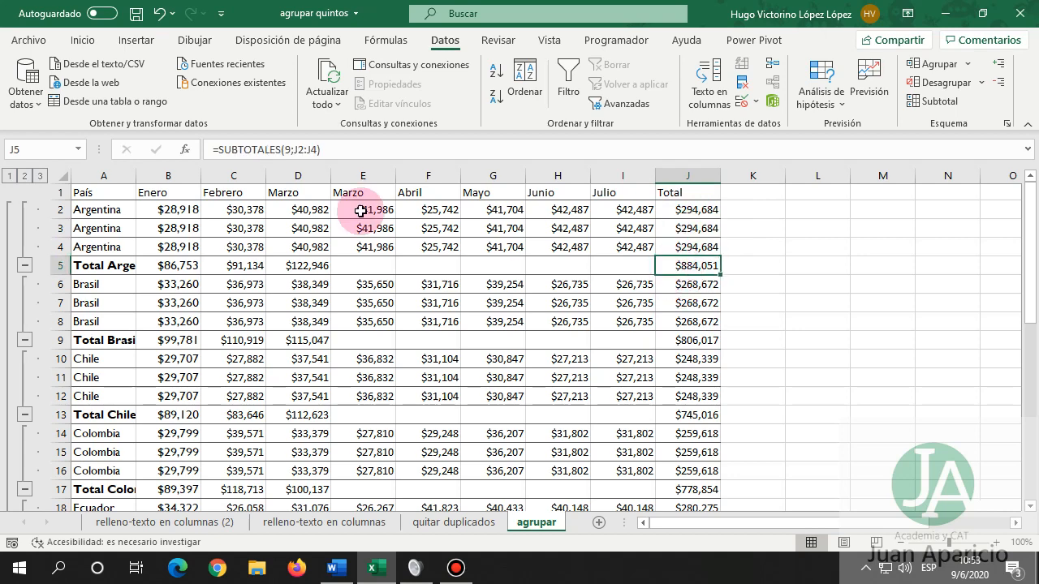
left_click(301, 269)
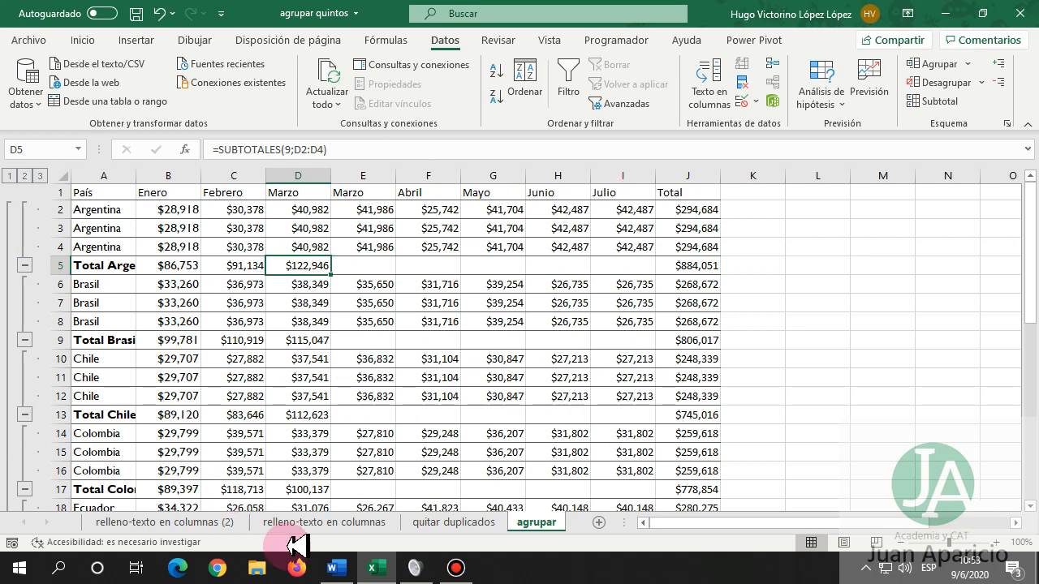
Remove all subtotals and re-add them summing Marzo (2), Abril, Mayo, Junio and Julio too.
left_click(934, 101)
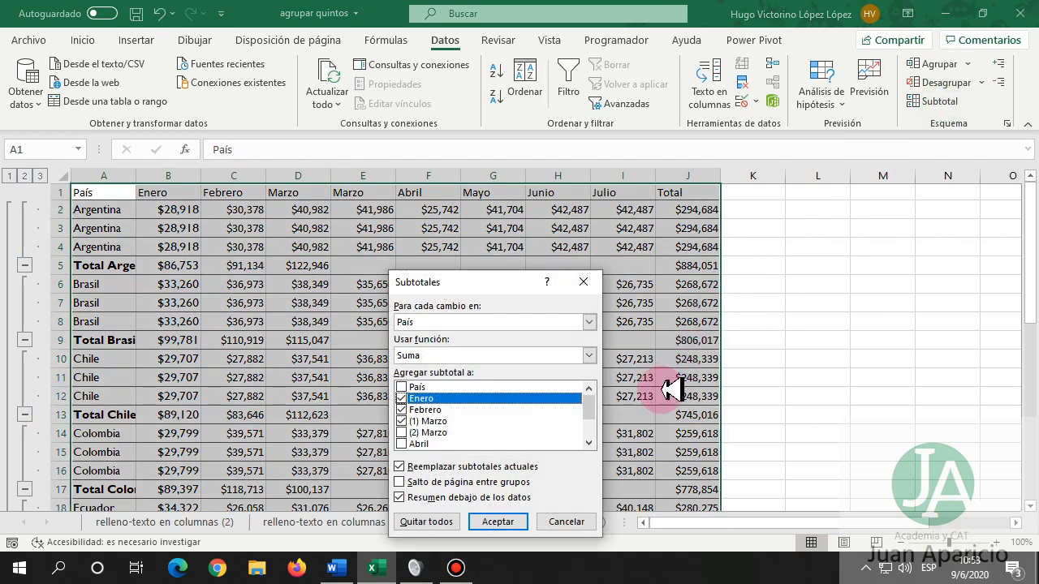
left_click(439, 522)
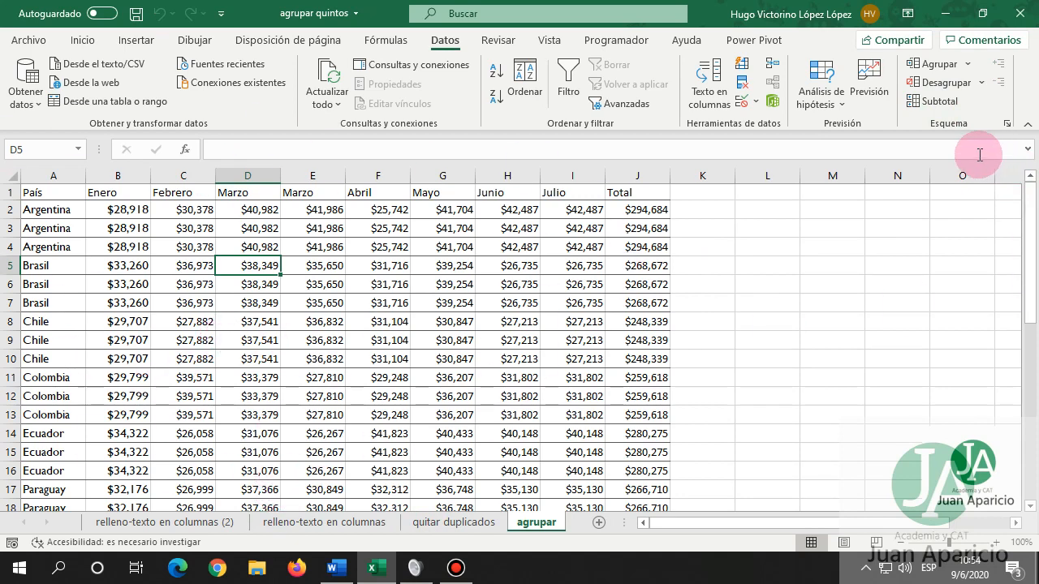
left_click(933, 101)
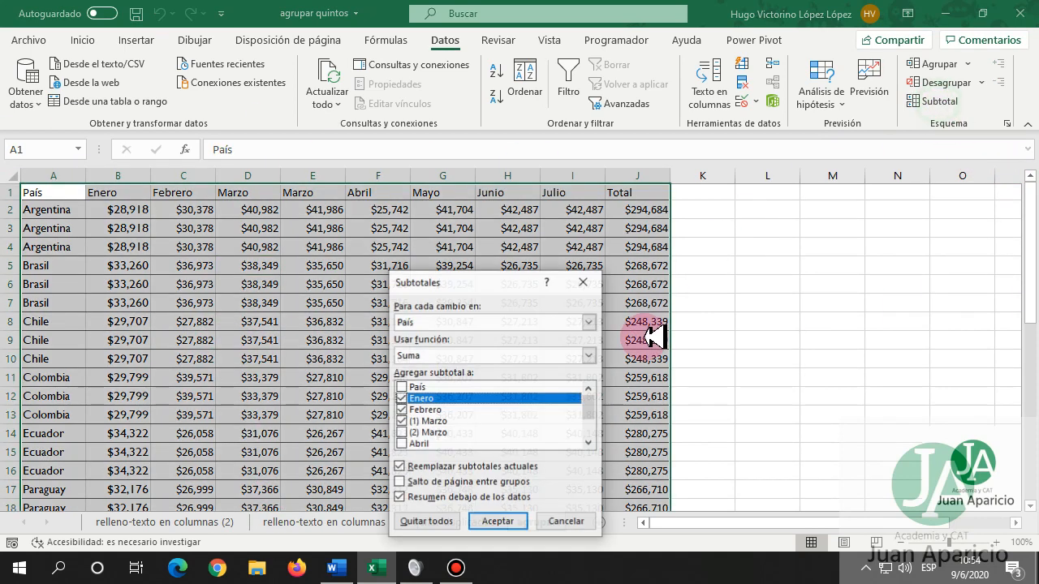
left_click(401, 433)
left_click(401, 444)
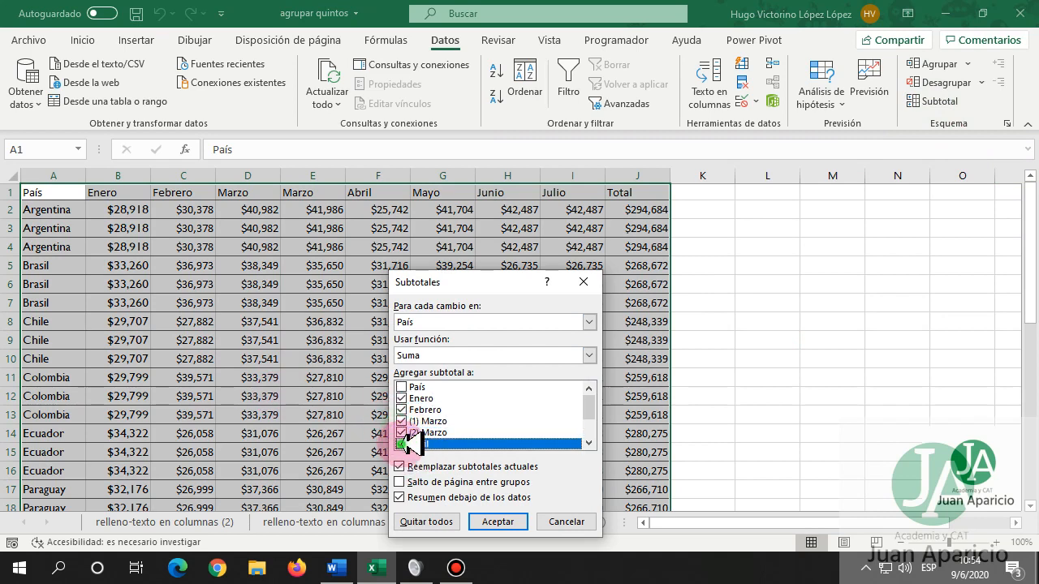
scroll(463, 426, "down", 1)
left_click(402, 409)
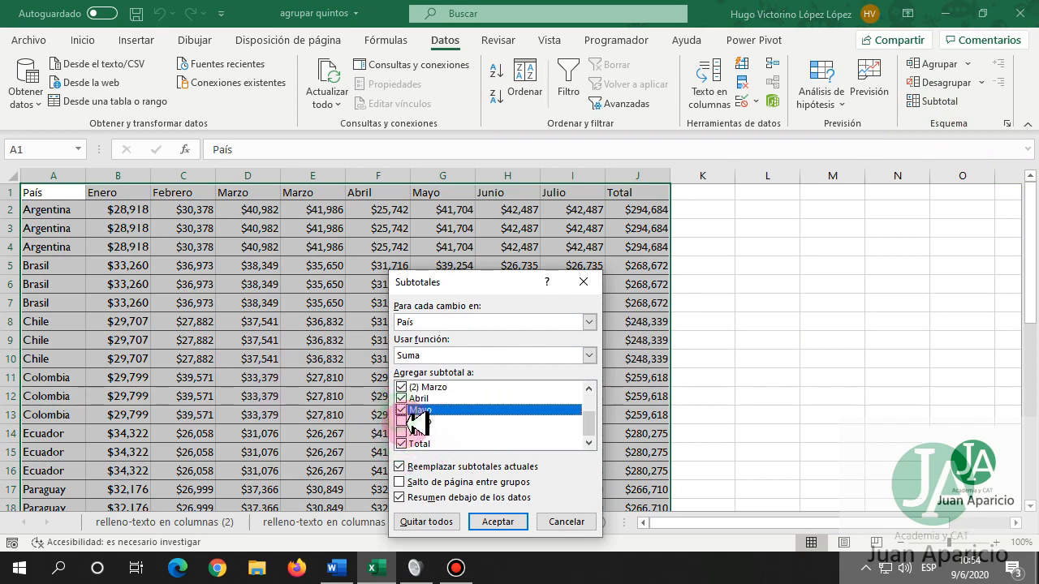
left_click(401, 421)
left_click(400, 433)
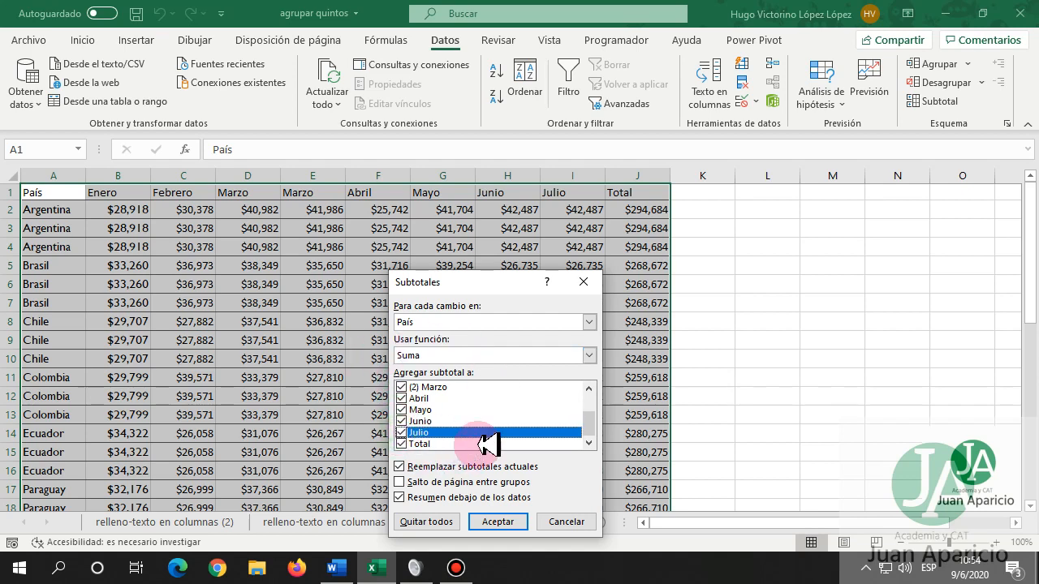
left_click(491, 521)
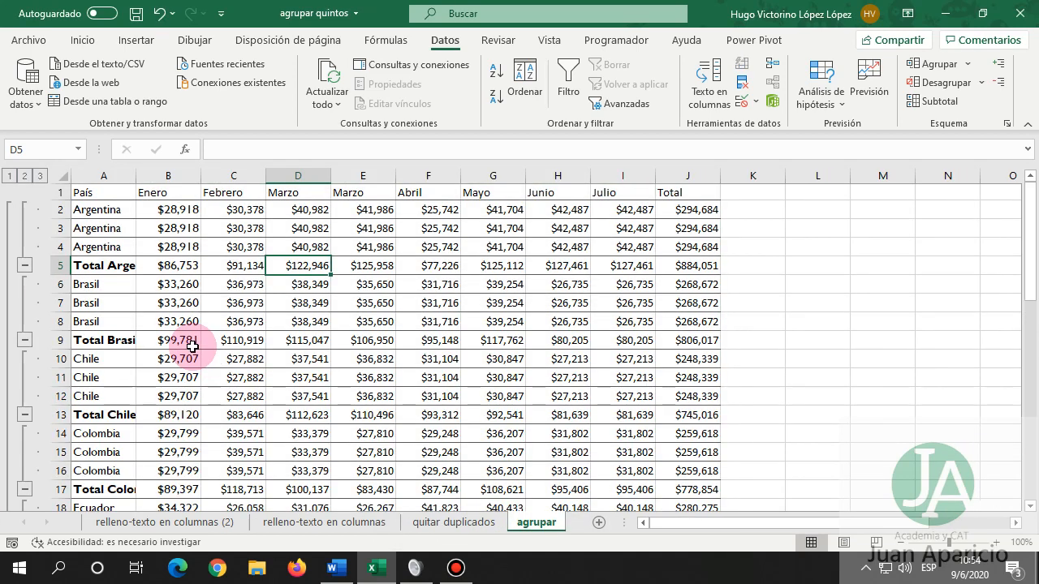
left_click_drag(180, 266, 690, 266)
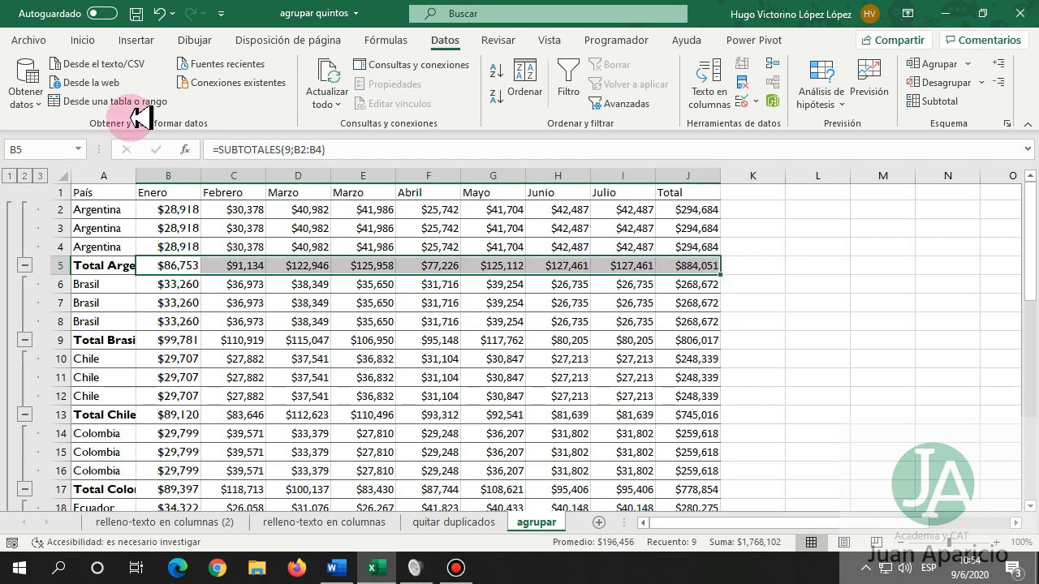
left_click(82, 41)
Bold the Total Argentina row and copy that format to the Brasil and Chile total rows.
left_click(96, 95)
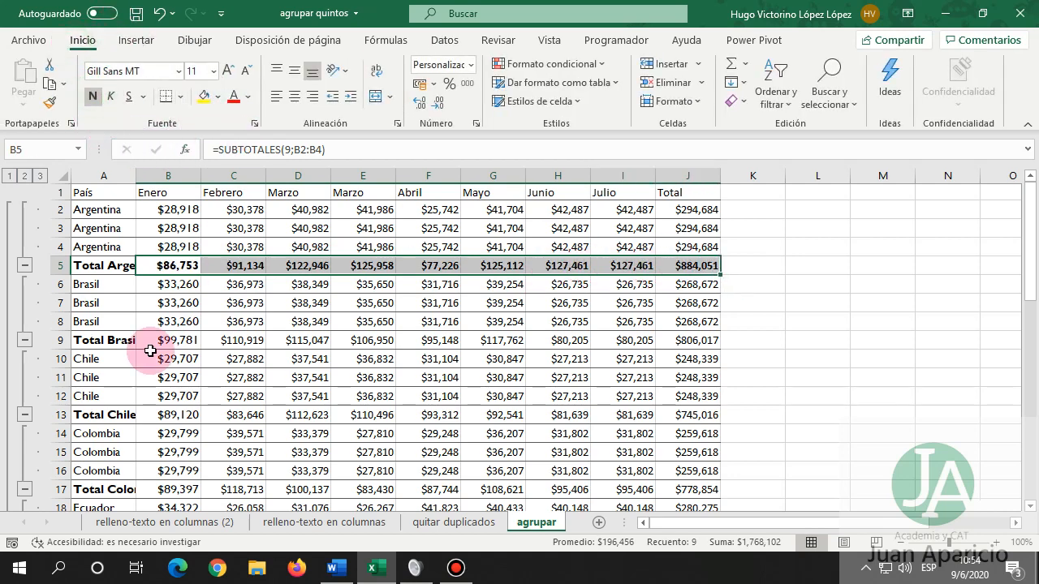
left_click_drag(160, 336, 650, 339)
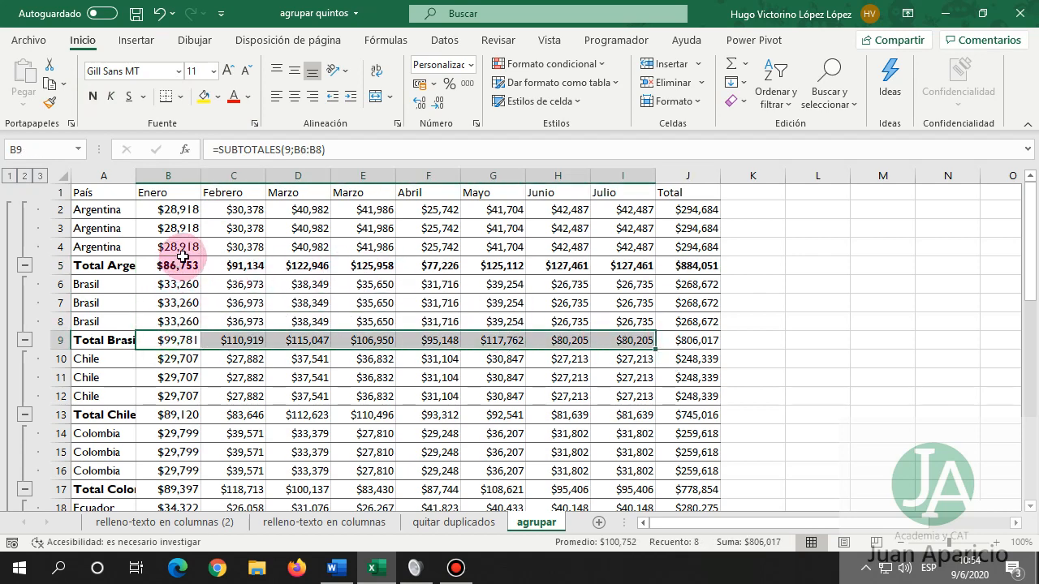
left_click_drag(183, 257, 686, 263)
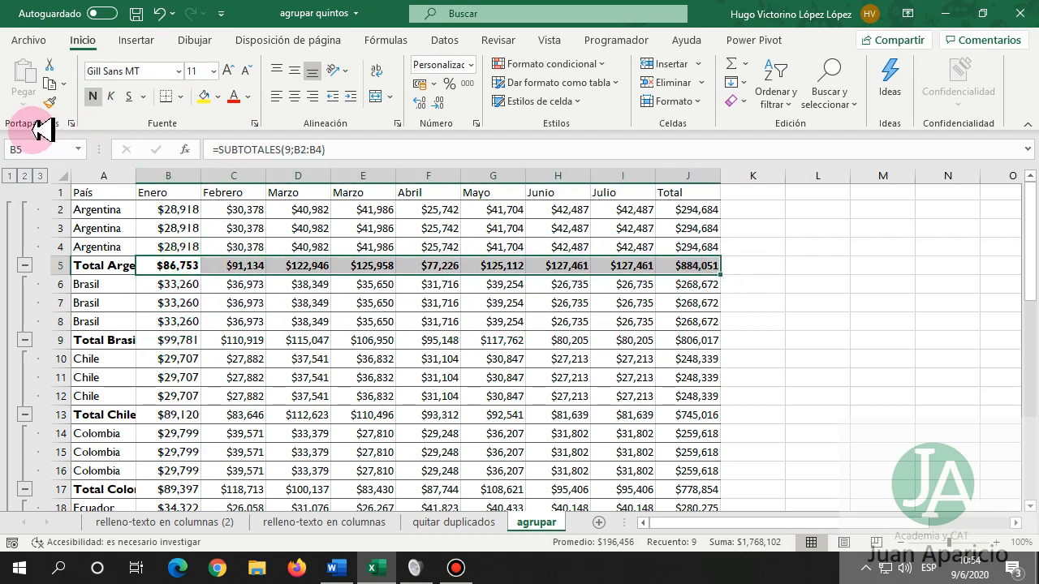
left_click(54, 102)
left_click(166, 340)
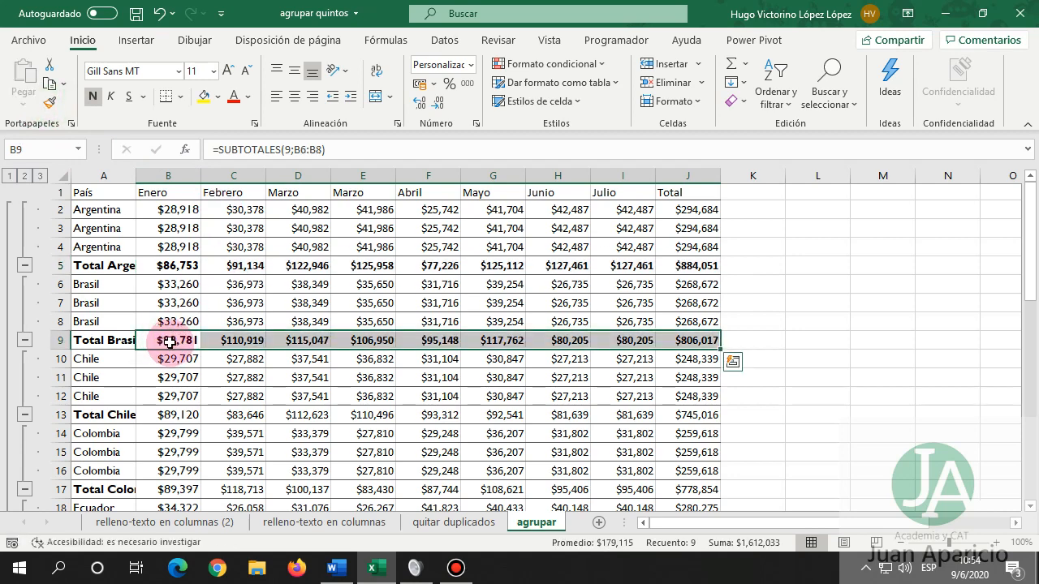
left_click(50, 102)
left_click(162, 414)
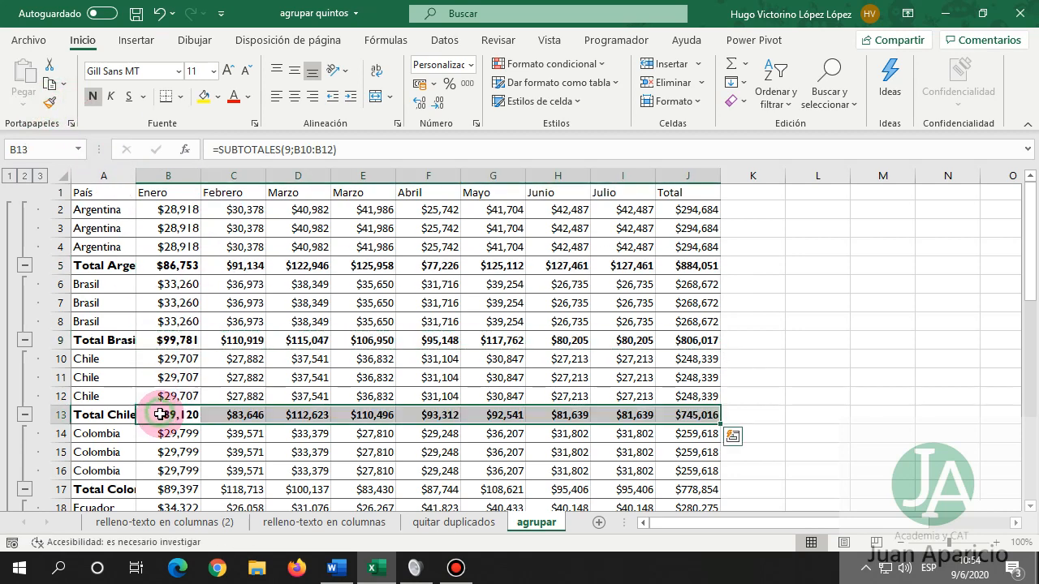
Copy the bold total-row format onto the Colombia, Ecuador and Paraguay total rows.
left_click(50, 102)
scroll(209, 238, "down", 2)
left_click(158, 379)
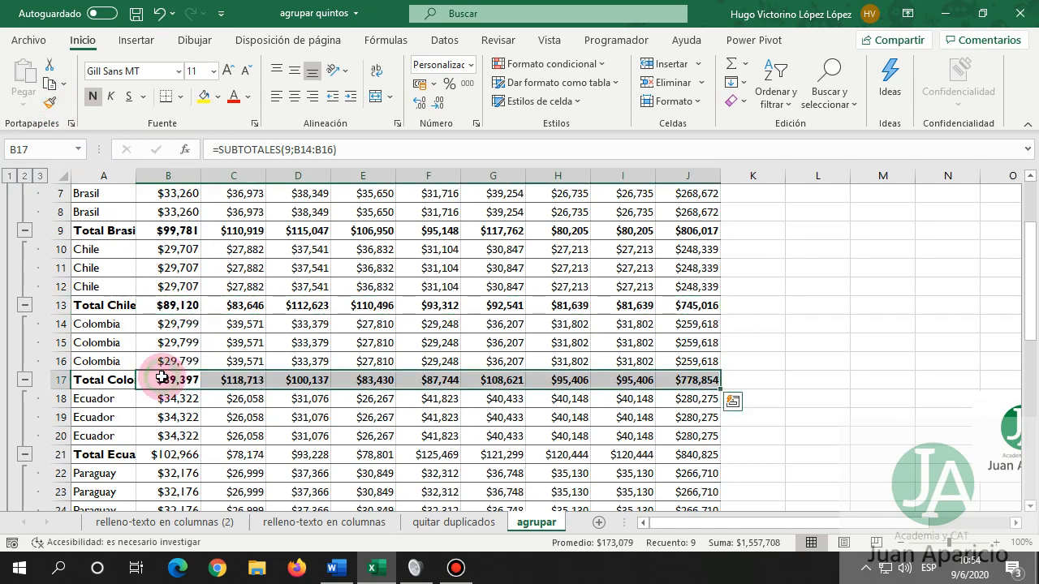
left_click(51, 103)
left_click(170, 454)
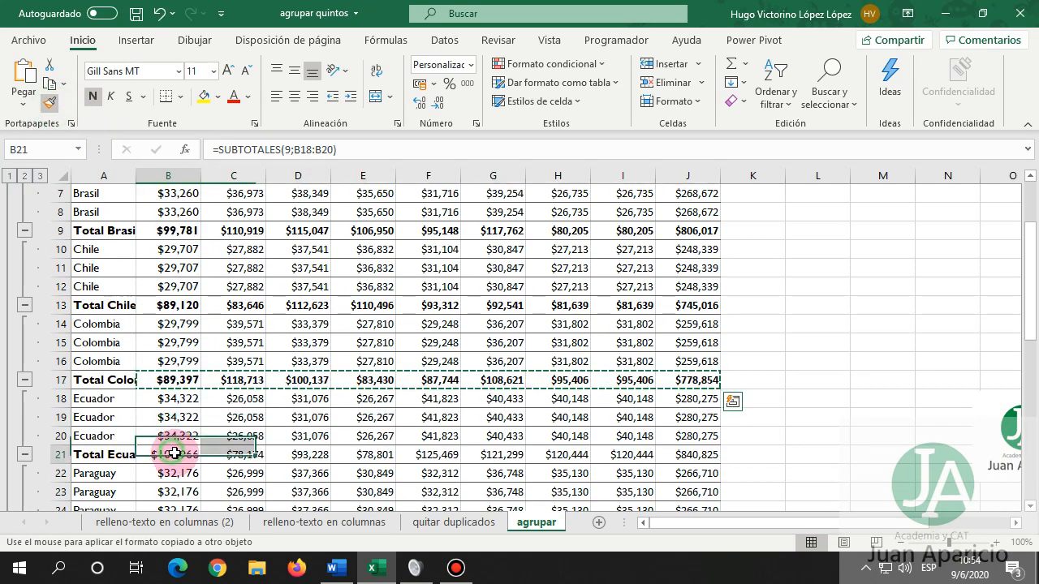
scroll(290, 427, "down", 3)
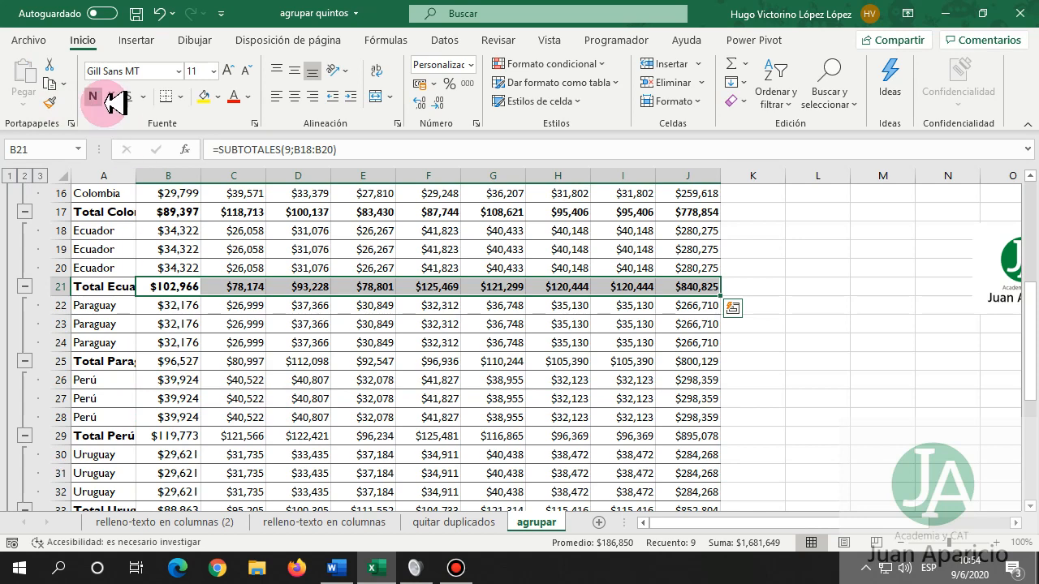
left_click(53, 101)
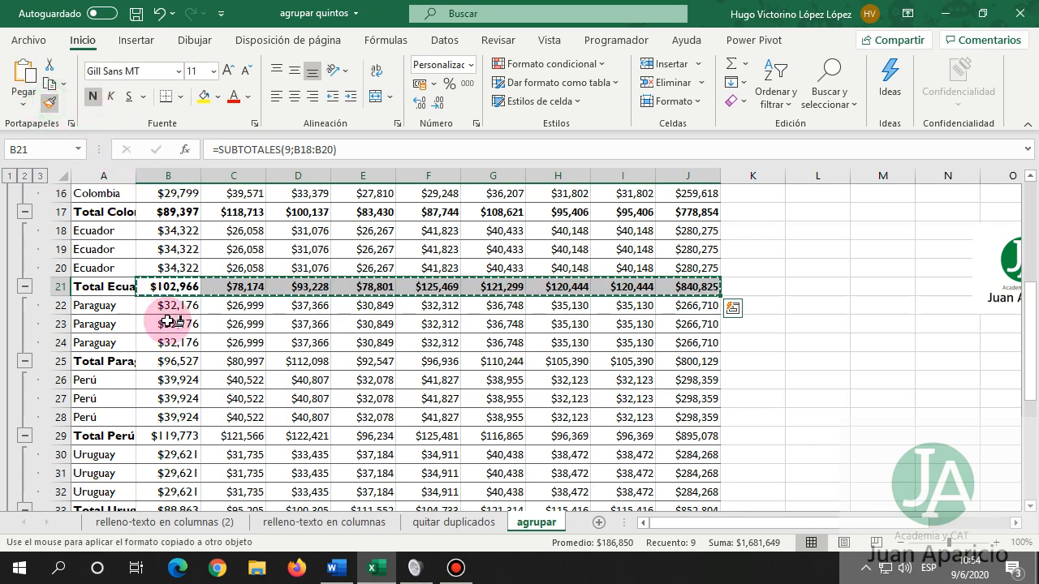
left_click(171, 361)
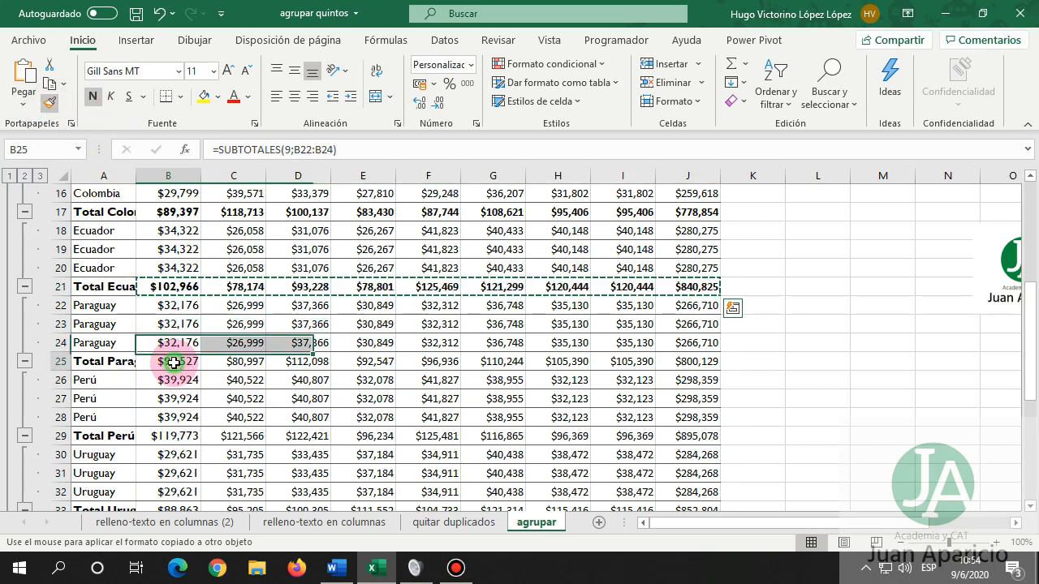
Copy the bold format onto the Perú, Uruguay and Venezuela total rows and check Venezuela's values.
left_click(49, 102)
left_click(164, 436)
left_click_drag(164, 436, 698, 436)
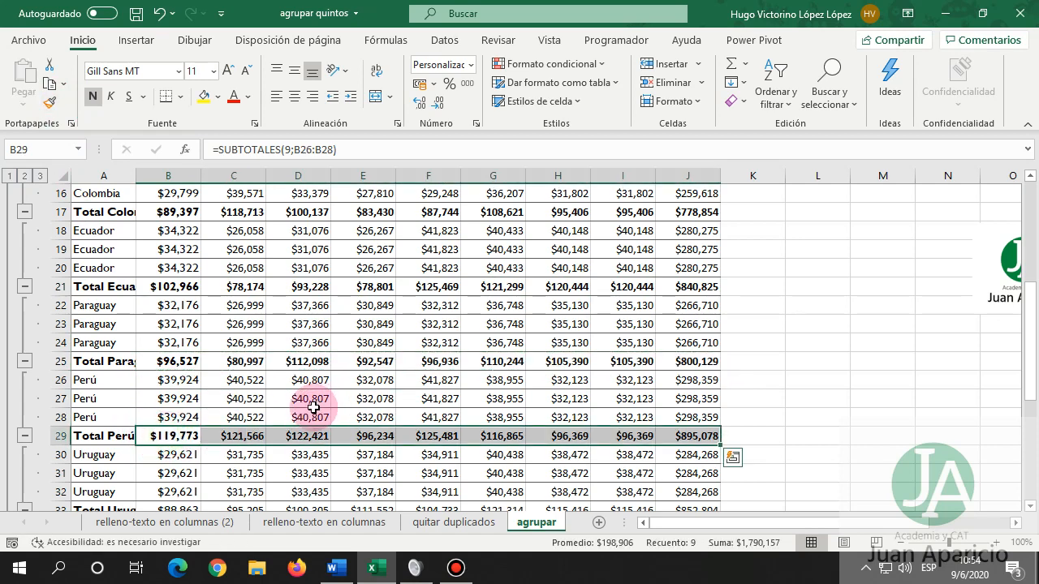
scroll(308, 402, "down", 3)
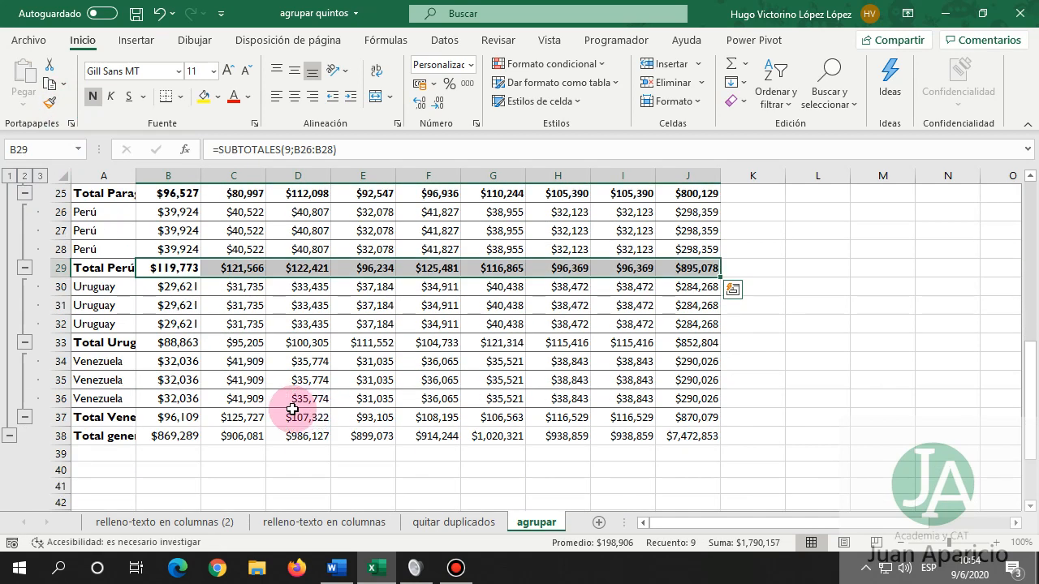
left_click(53, 101)
left_click(171, 341)
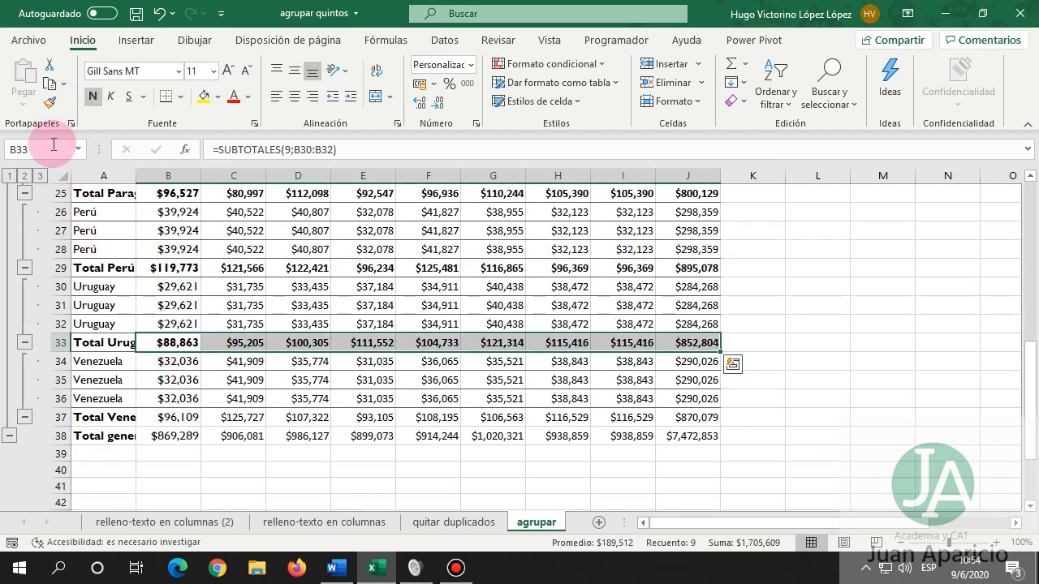
left_click(50, 103)
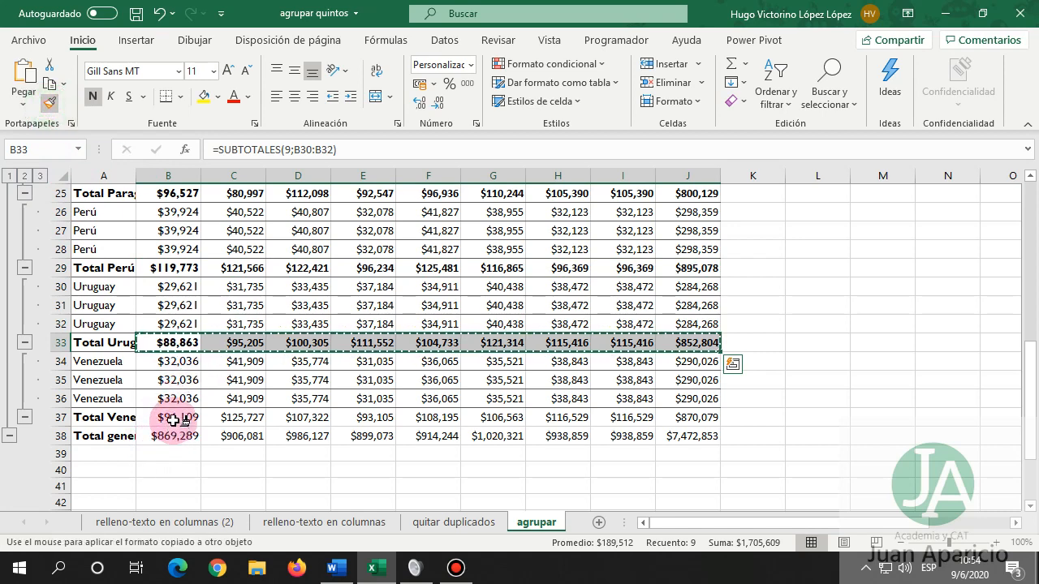
left_click(173, 419)
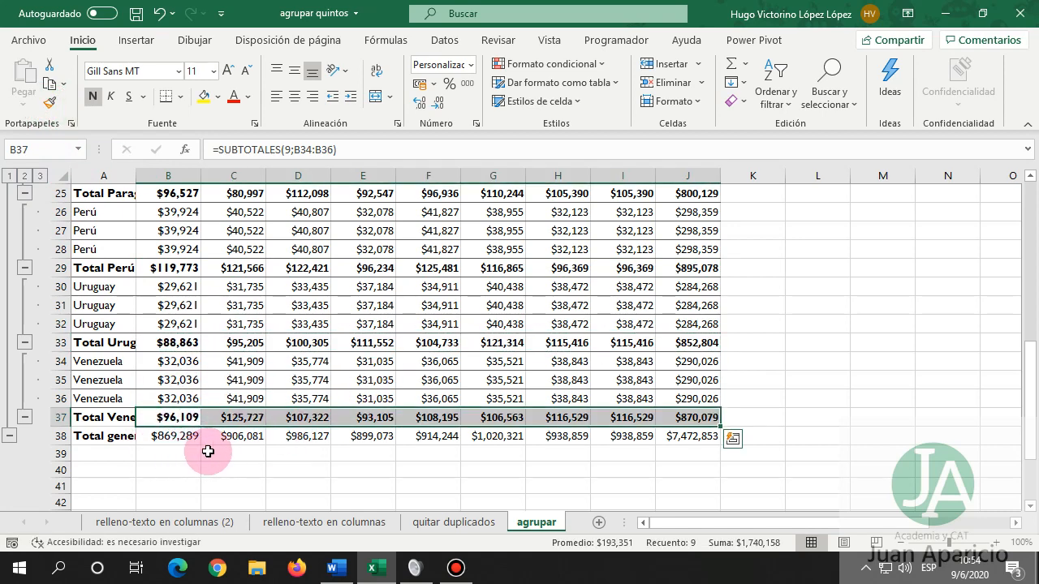
left_click(226, 418)
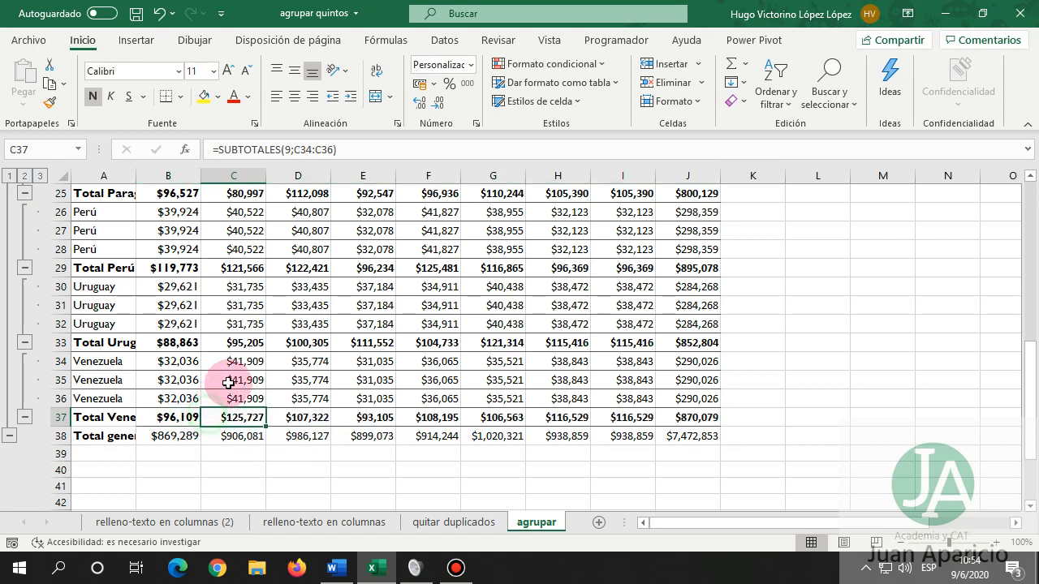
left_click(223, 380)
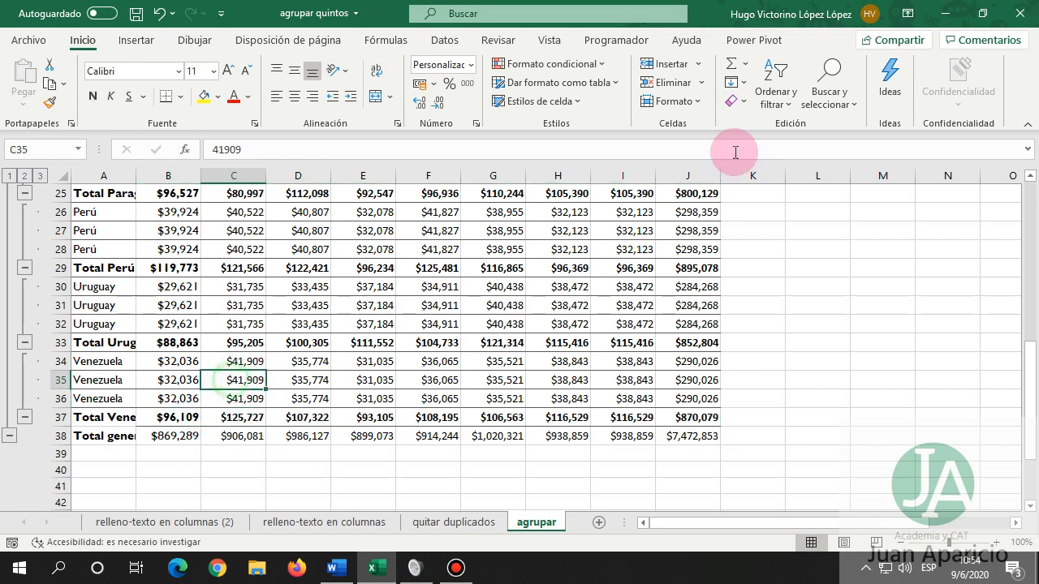
Review the Subtotal settings from the Datos tab and close them unchanged.
left_click(451, 39)
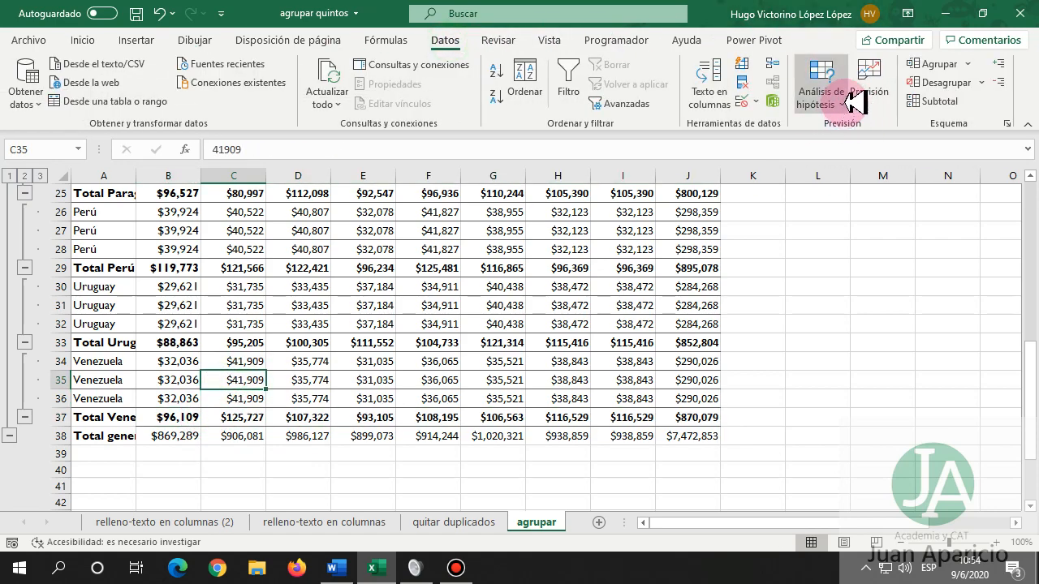
left_click(917, 101)
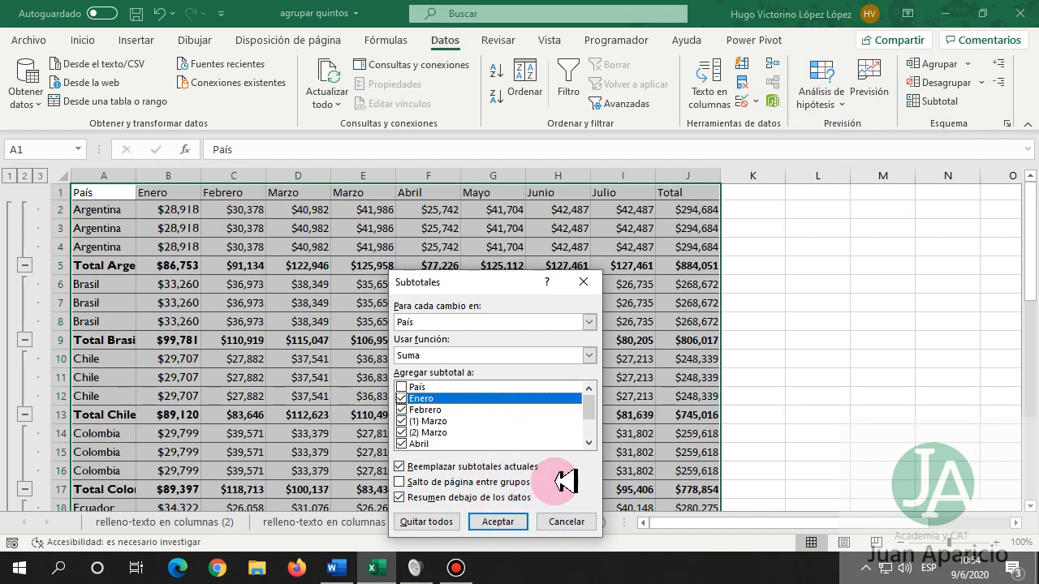
left_click(591, 282)
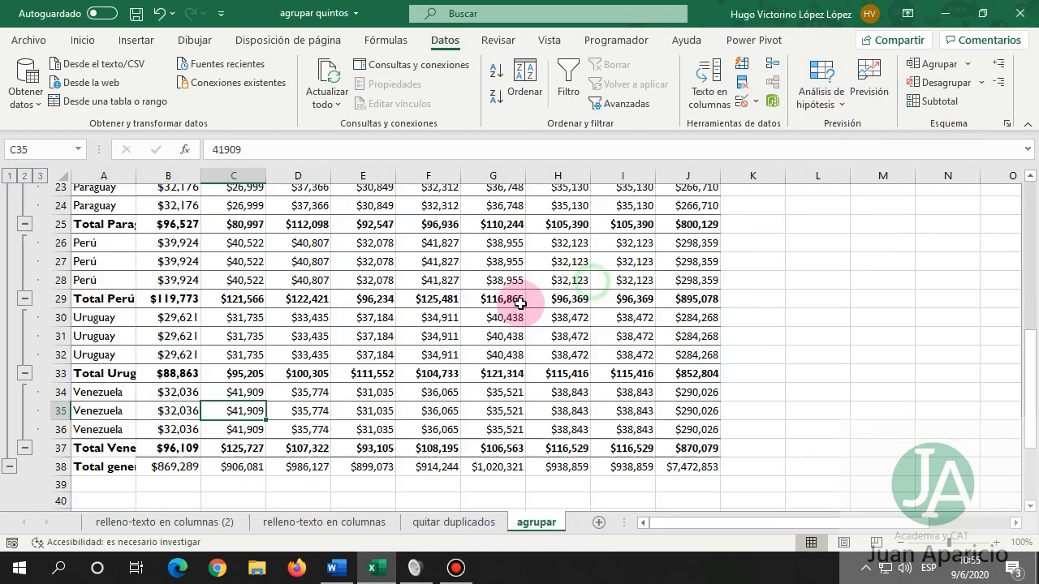
Check the Venezuela subtotal and the Total general row of $7,472,853.
scroll(519, 304, "down", 6)
scroll(516, 320, "up", 5)
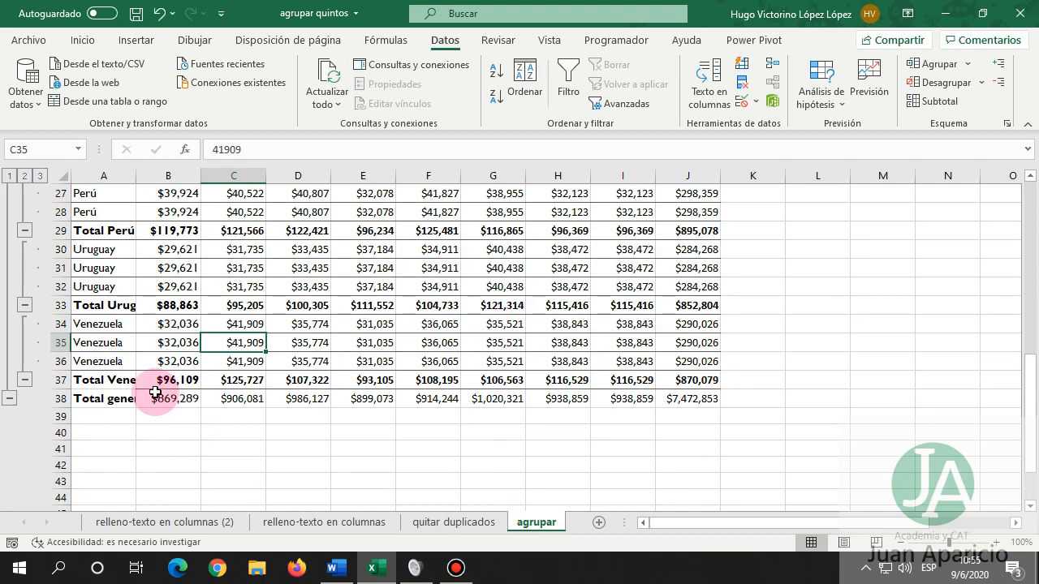
left_click_drag(155, 392, 675, 396)
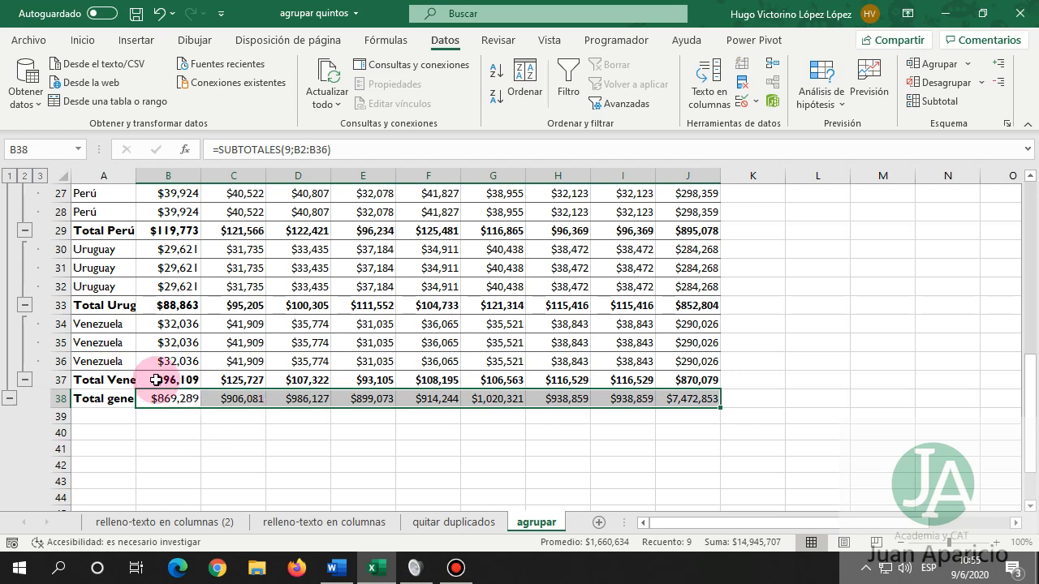
left_click_drag(156, 380, 302, 380)
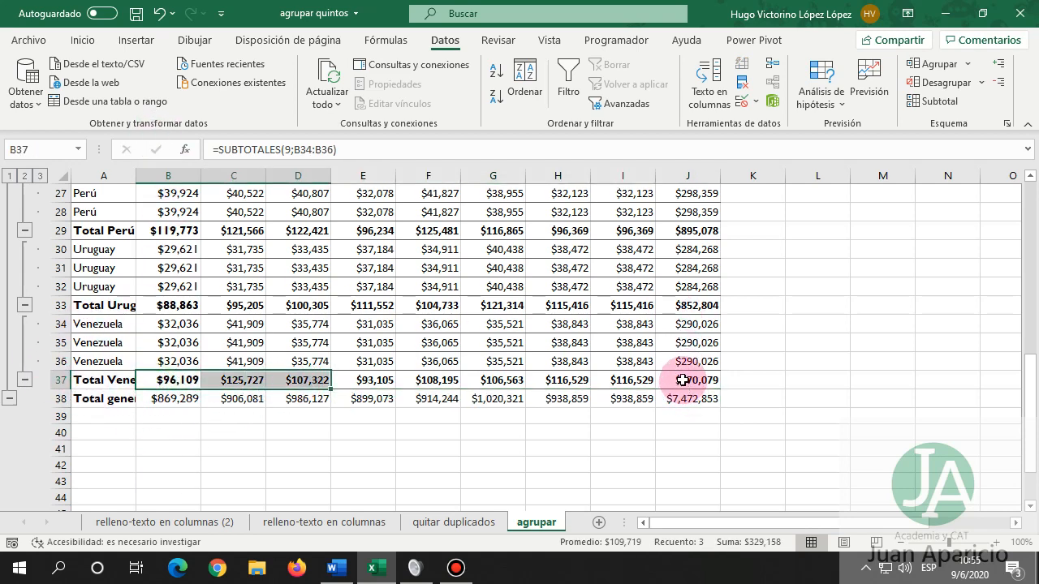
left_click_drag(685, 381, 688, 398)
left_click(493, 380)
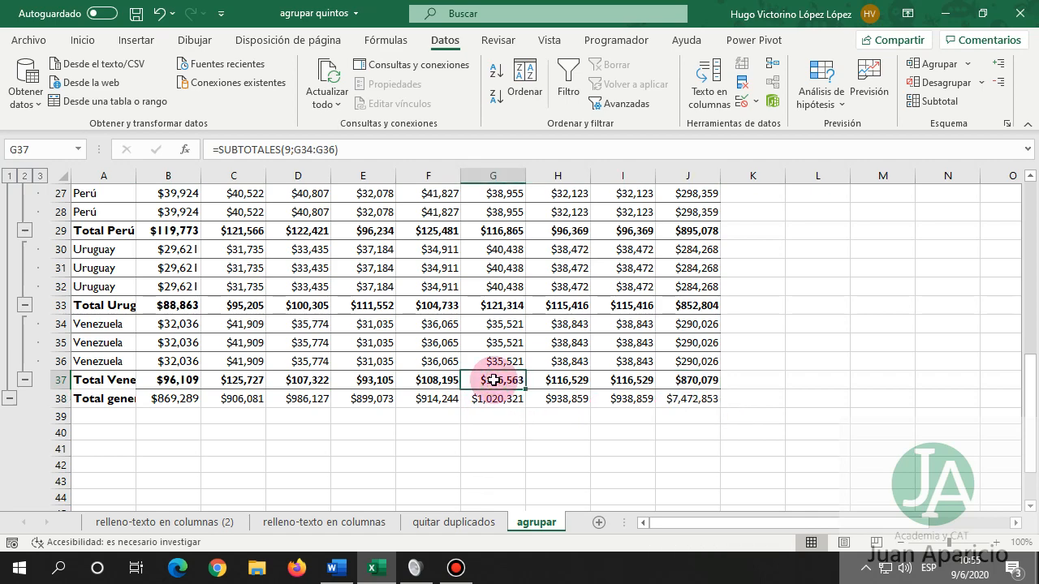
scroll(493, 380, "up", 9)
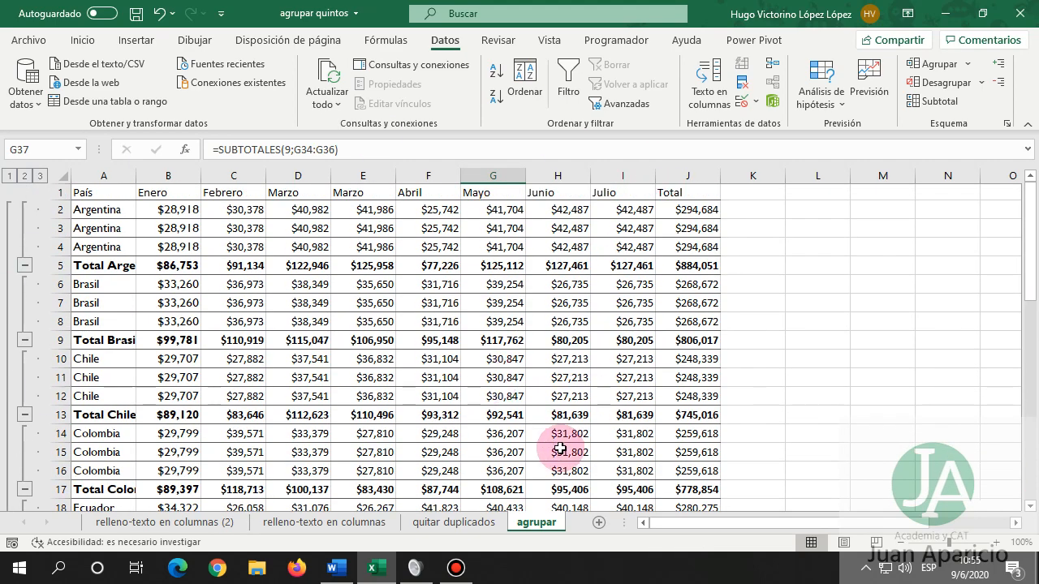
left_click(457, 569)
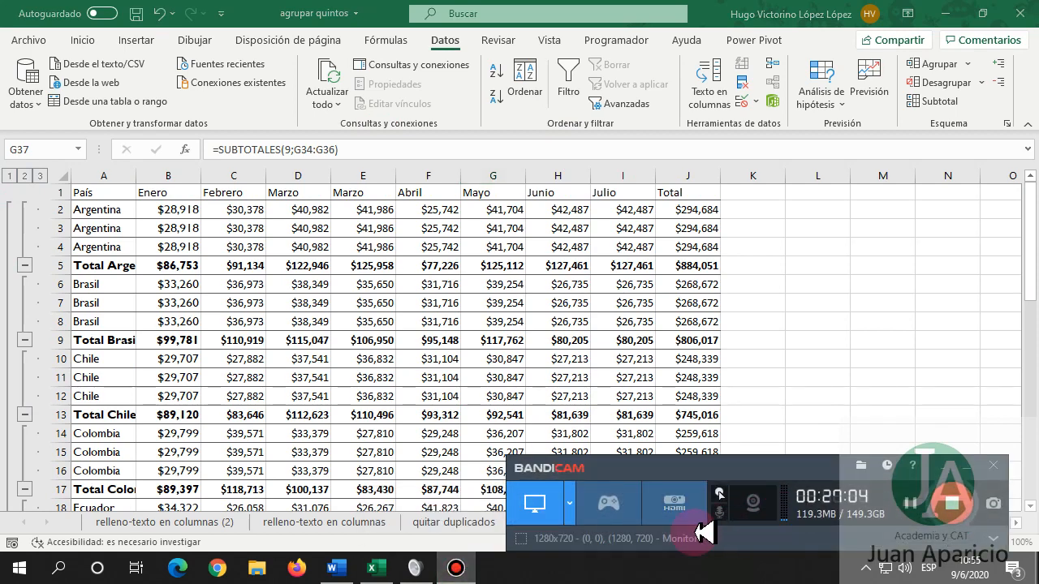